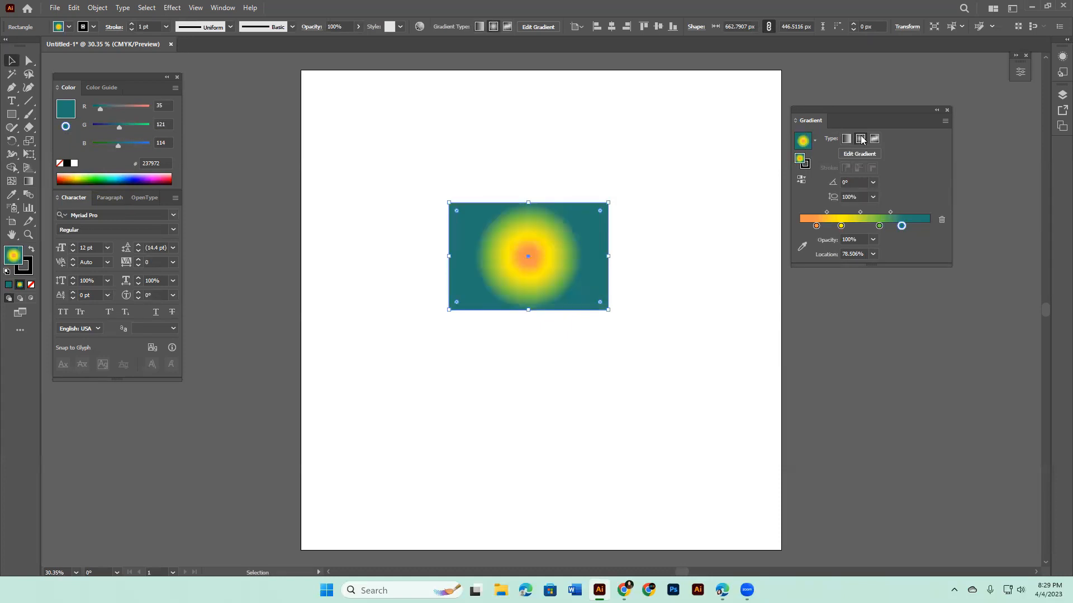
Enlarge the rectangle's radial gradient with the Gradient tool so its annotator ends at the shape's right edge.
{"action": "left_click", "coordinate": [27, 182]}
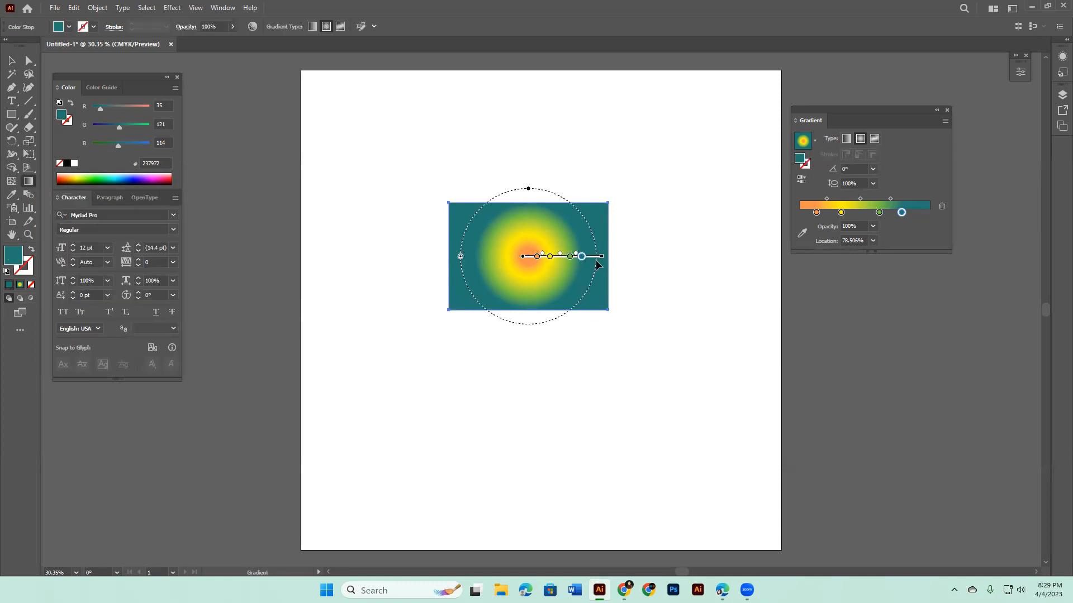
{"action": "mouse_move", "coordinate": [601, 257]}
{"action": "left_mouse_down"}
{"action": "mouse_move", "coordinate": [732, 261]}
{"action": "mouse_move", "coordinate": [579, 259]}
{"action": "mouse_move", "coordinate": [668, 264]}
{"action": "mouse_move", "coordinate": [608, 255]}
{"action": "left_mouse_up"}
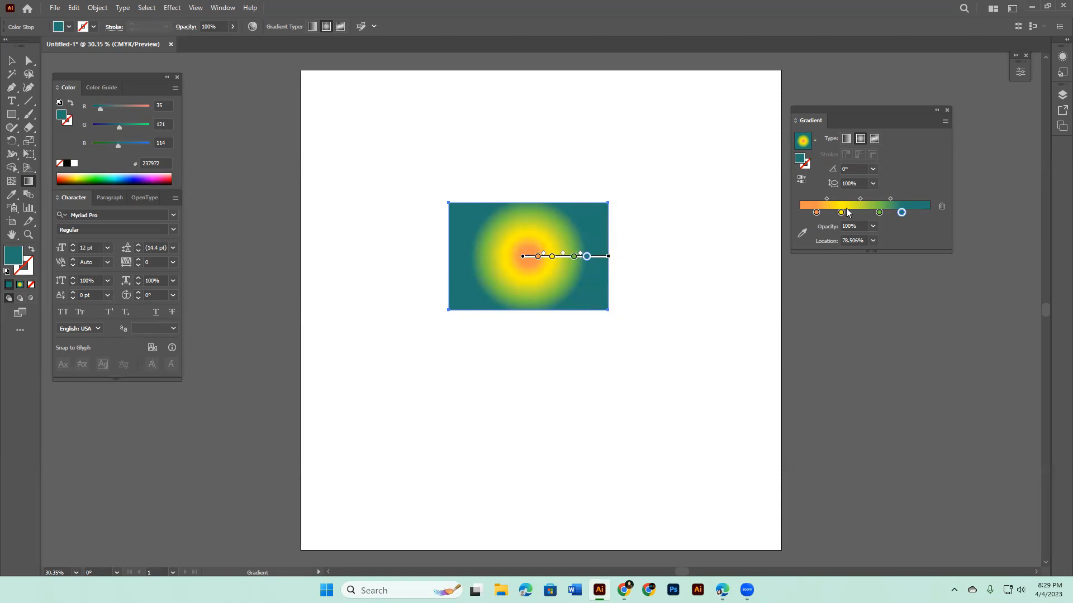
Try radial gradient aspect ratios of 200% and 600%, and restore it to 100%.
{"action": "left_click", "coordinate": [873, 183]}
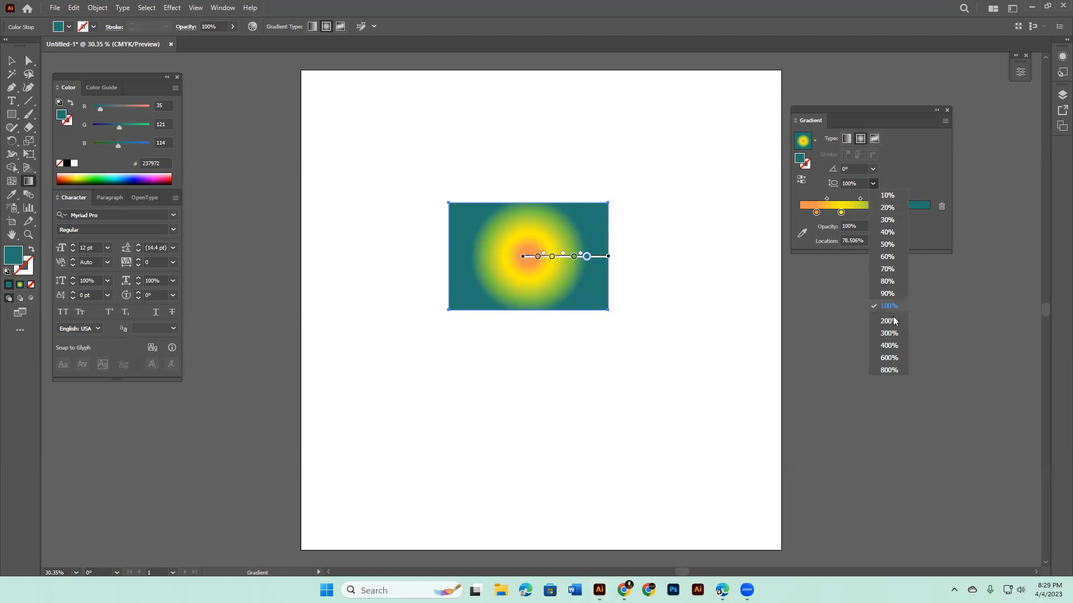
{"action": "left_click", "coordinate": [893, 321]}
{"action": "left_click", "coordinate": [873, 183]}
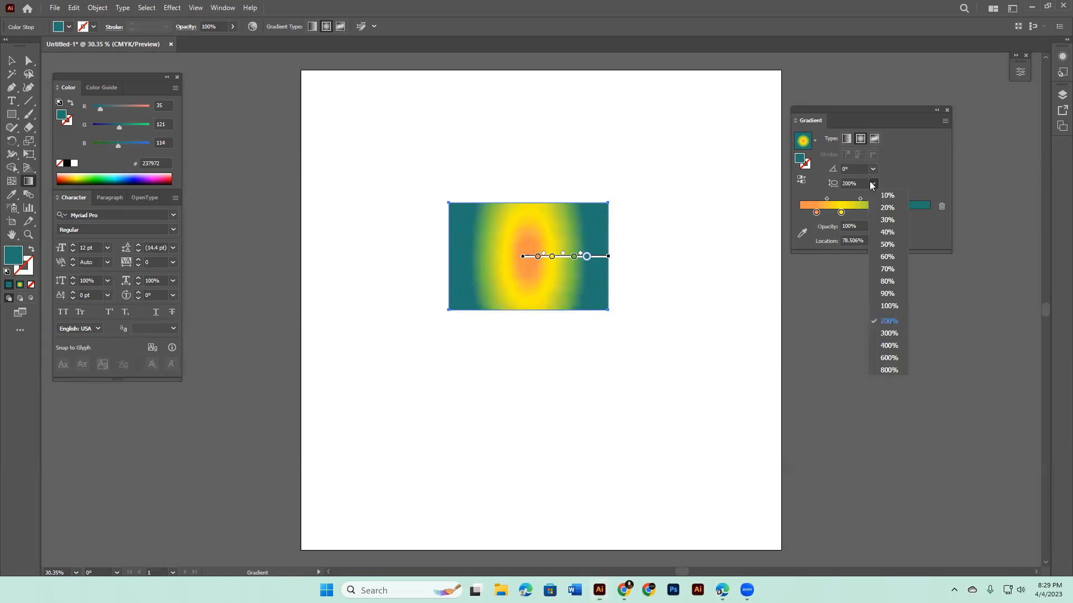
{"action": "left_click", "coordinate": [891, 358]}
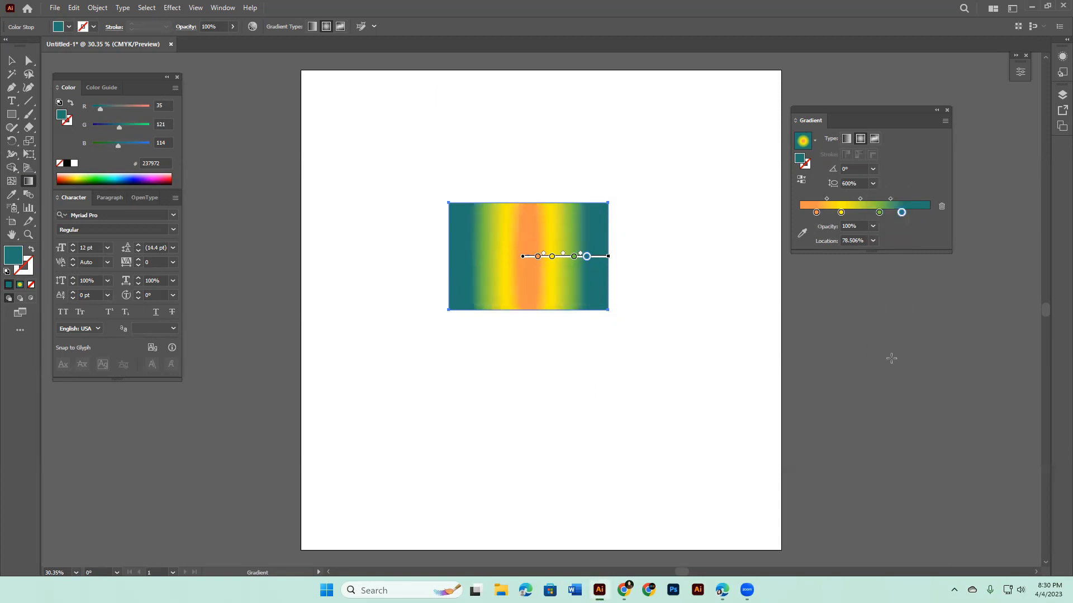
{"action": "left_click", "coordinate": [873, 183]}
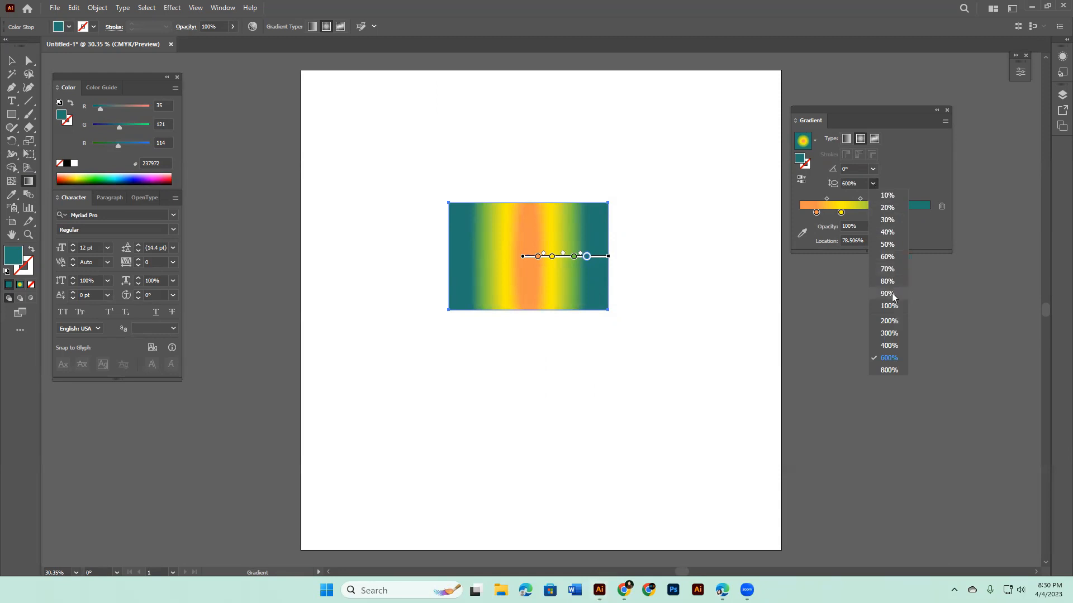
{"action": "left_click", "coordinate": [890, 306]}
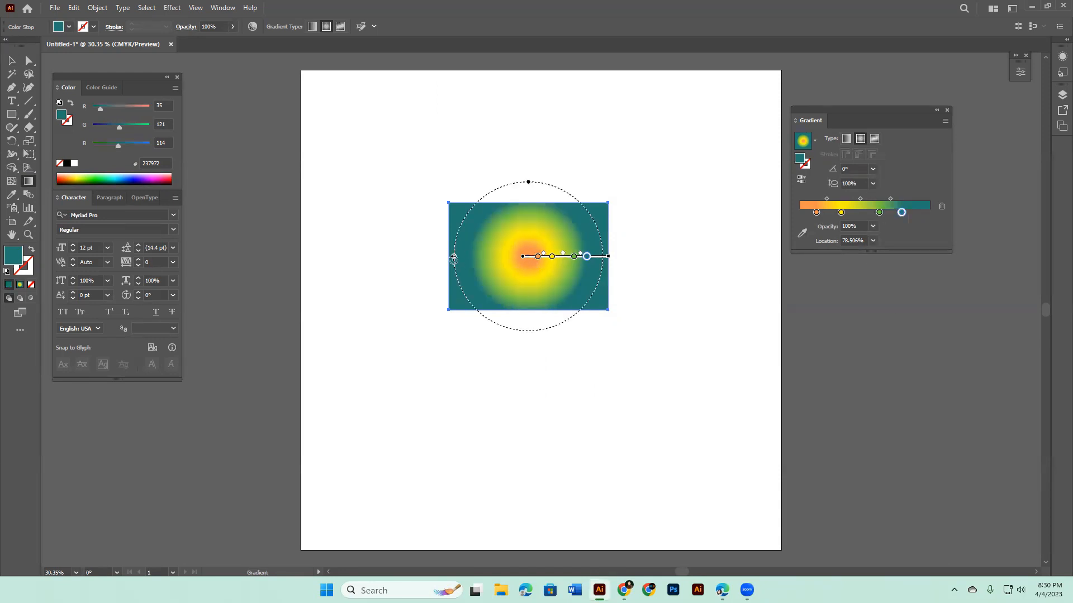
Reshape the radial gradient into a wider, flatter ellipse with an aspect ratio of about 55% and rotate it to about 177°.
{"action": "left_click_drag", "start_coordinate": [453, 258], "coordinate": [450, 256]}
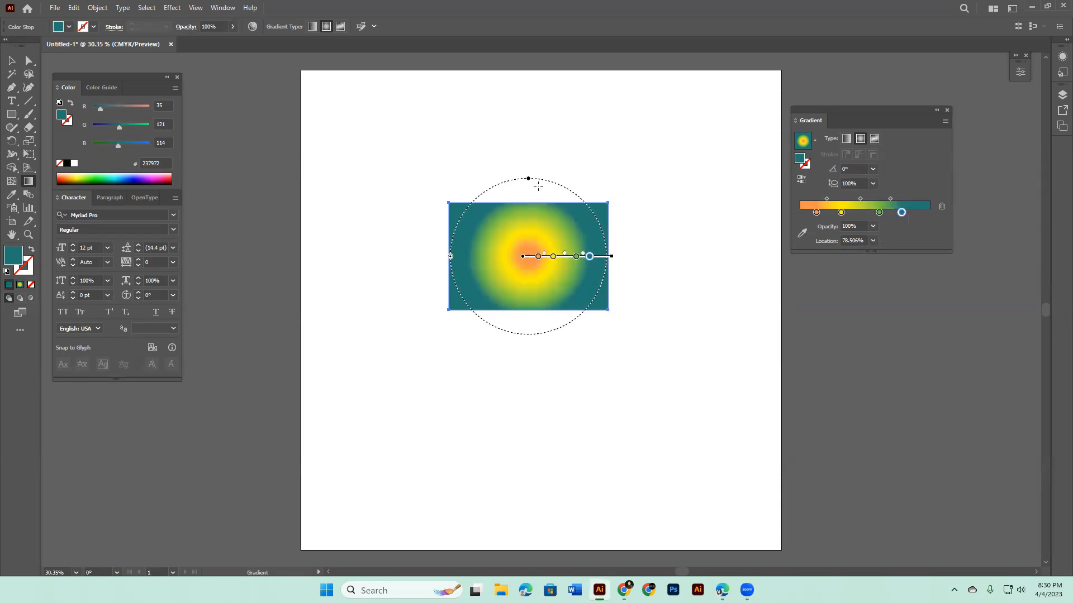
{"action": "left_click_drag", "start_coordinate": [528, 179], "coordinate": [539, 222]}
{"action": "mouse_move", "coordinate": [612, 258]}
{"action": "left_mouse_down"}
{"action": "mouse_move", "coordinate": [759, 267]}
{"action": "mouse_move", "coordinate": [616, 256]}
{"action": "left_mouse_up"}
{"action": "mouse_move", "coordinate": [528, 214]}
{"action": "left_mouse_down"}
{"action": "mouse_move", "coordinate": [529, 249]}
{"action": "mouse_move", "coordinate": [542, 141]}
{"action": "mouse_move", "coordinate": [537, 212]}
{"action": "left_mouse_up"}
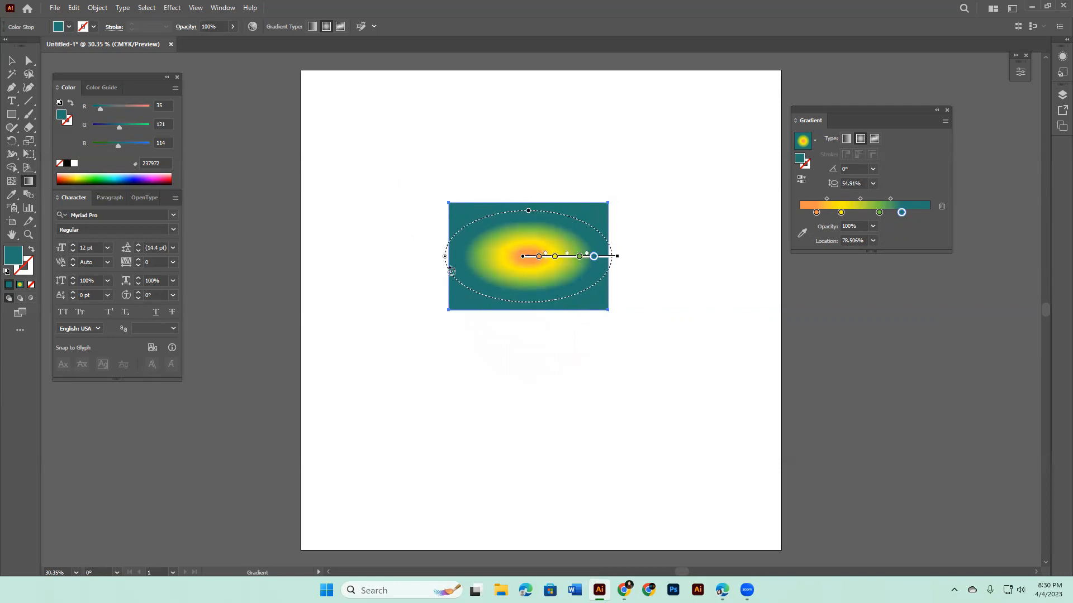
{"action": "mouse_move", "coordinate": [445, 261]}
{"action": "left_mouse_down"}
{"action": "mouse_move", "coordinate": [362, 263]}
{"action": "mouse_move", "coordinate": [432, 263]}
{"action": "left_mouse_up"}
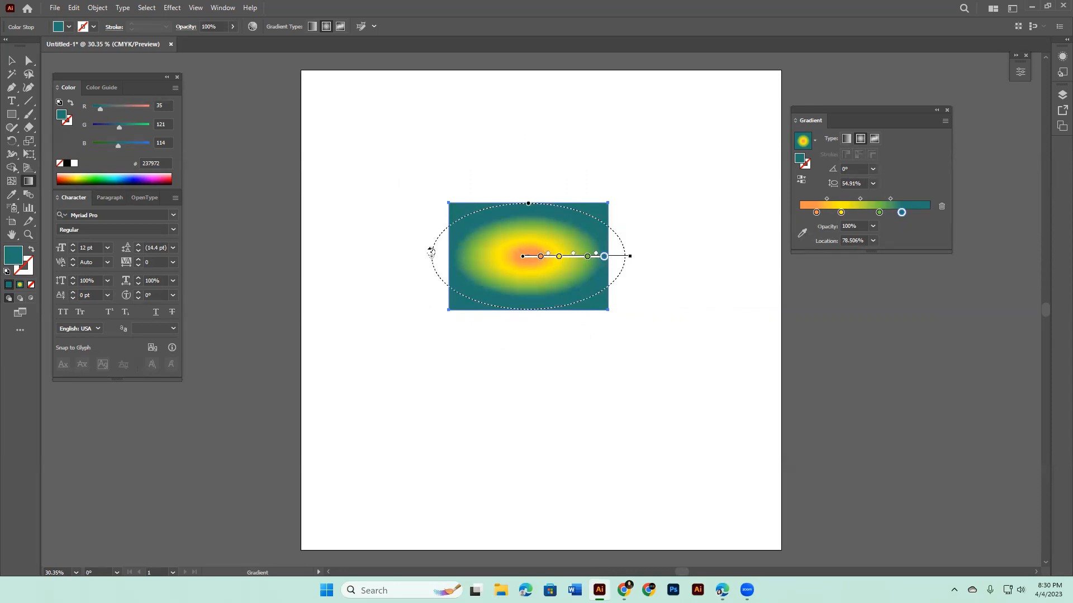
{"action": "left_click_drag", "start_coordinate": [431, 253], "coordinate": [599, 261]}
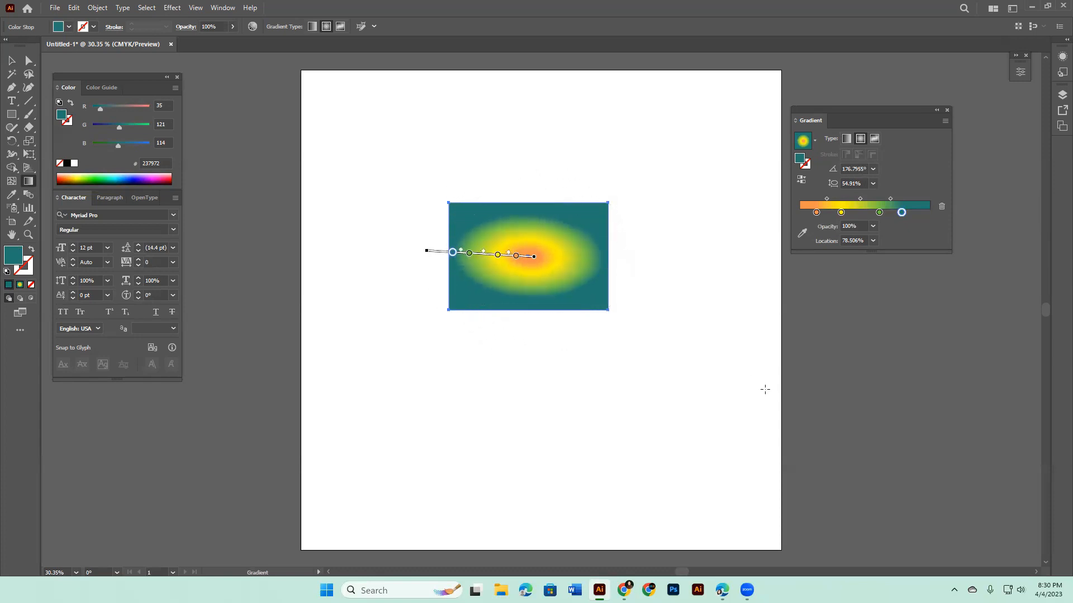
Leave gradient editing and set the rectangle's gradient aspect ratio to 100%.
{"action": "key", "text": "v"}
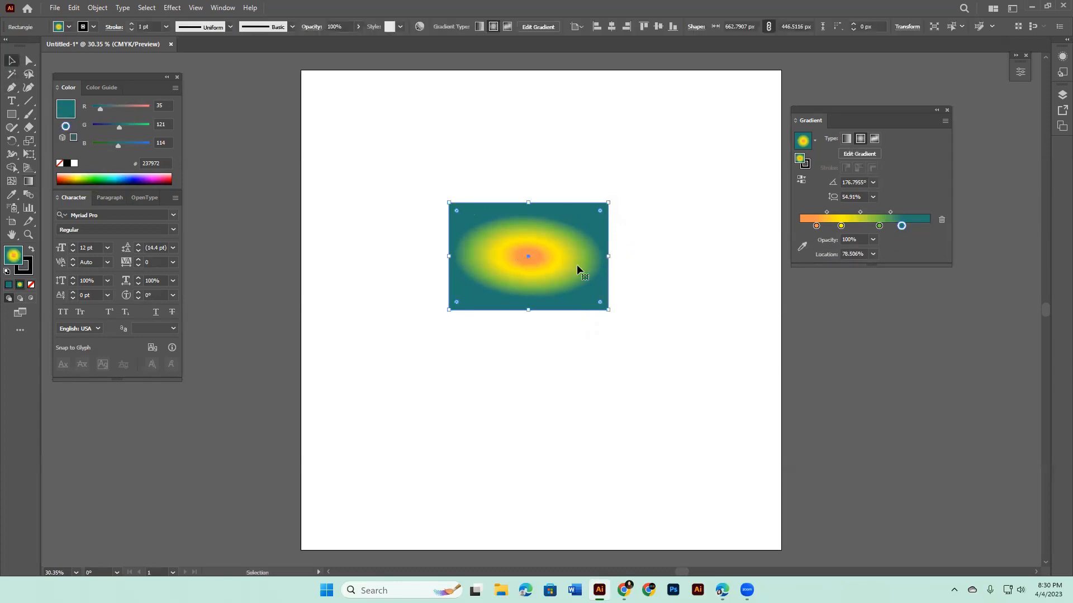
{"action": "left_click", "coordinate": [872, 197]}
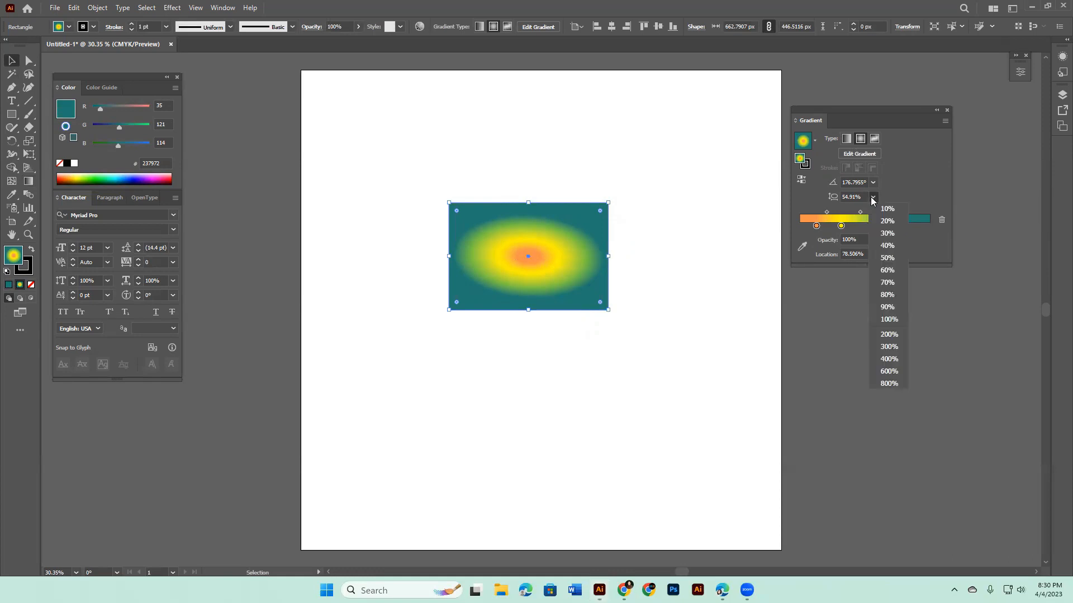
{"action": "left_click", "coordinate": [894, 319]}
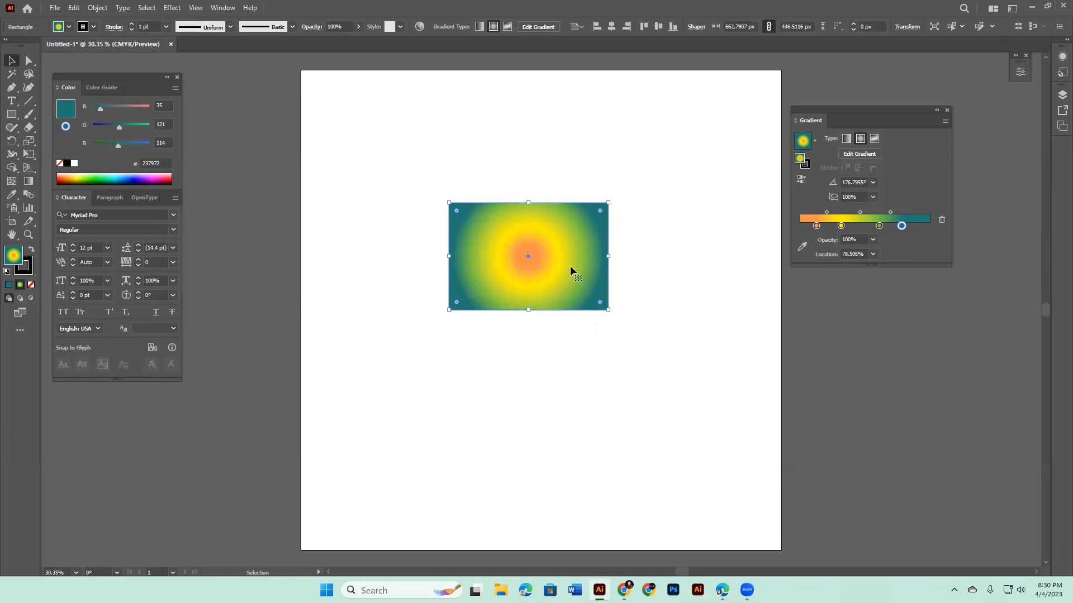
Convert the rectangle's fill to a freeform gradient and recolor its upper-right point with the yellow swatch (RGB 255, 222, 23).
{"action": "left_click", "coordinate": [874, 140]}
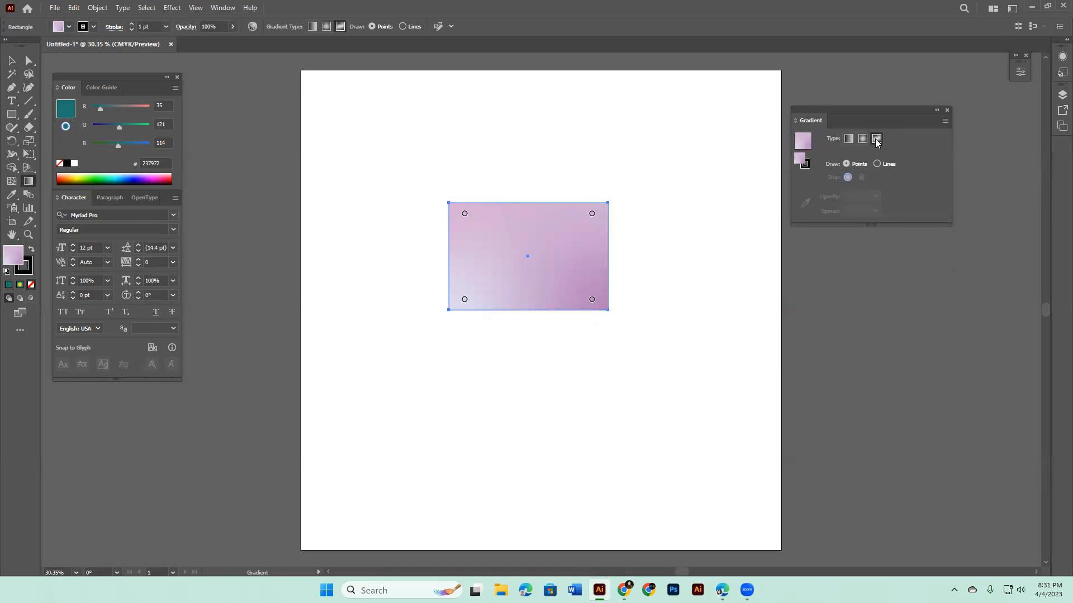
{"action": "key", "text": "ctrl+equal"}
{"action": "key", "text": "ctrl+equal"}
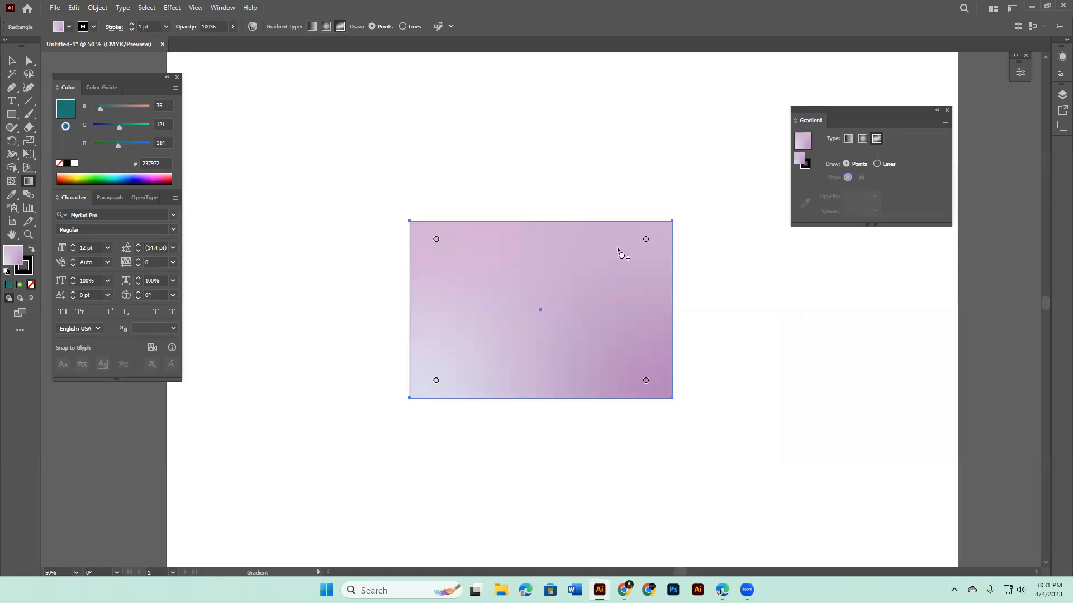
{"action": "mouse_move", "coordinate": [645, 239]}
{"action": "left_mouse_down"}
{"action": "mouse_move", "coordinate": [609, 273]}
{"action": "mouse_move", "coordinate": [643, 251]}
{"action": "left_mouse_up"}
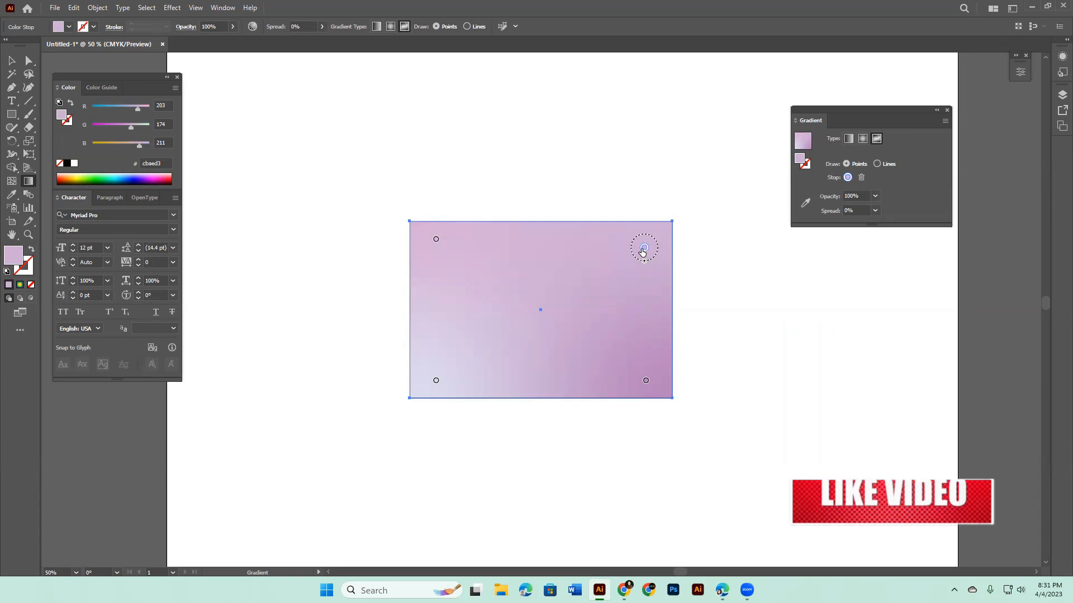
{"action": "double_click", "coordinate": [642, 252]}
{"action": "left_click", "coordinate": [501, 311]}
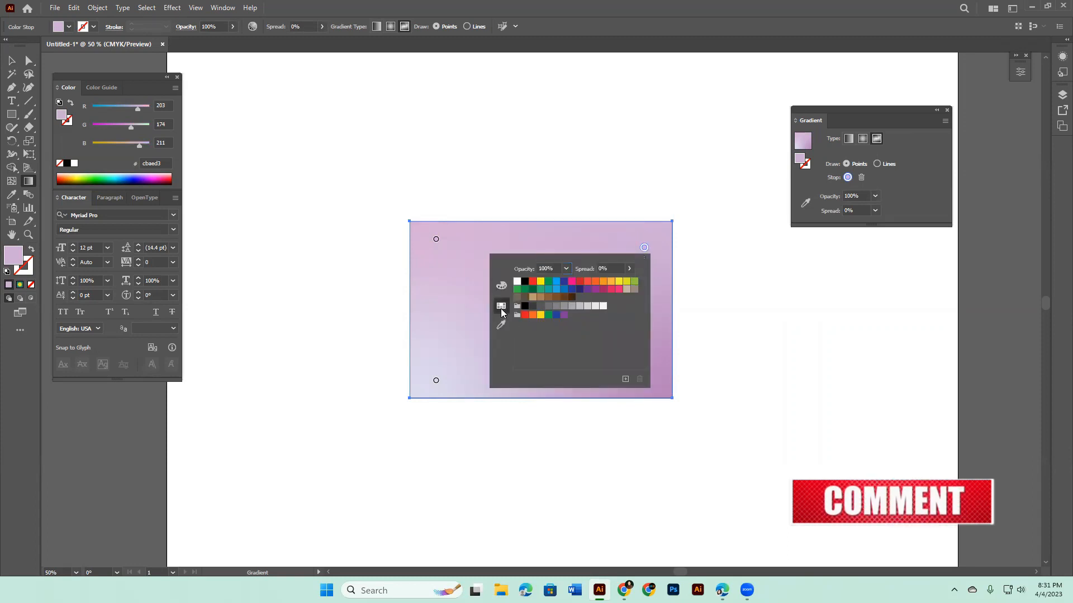
{"action": "left_click", "coordinate": [539, 315]}
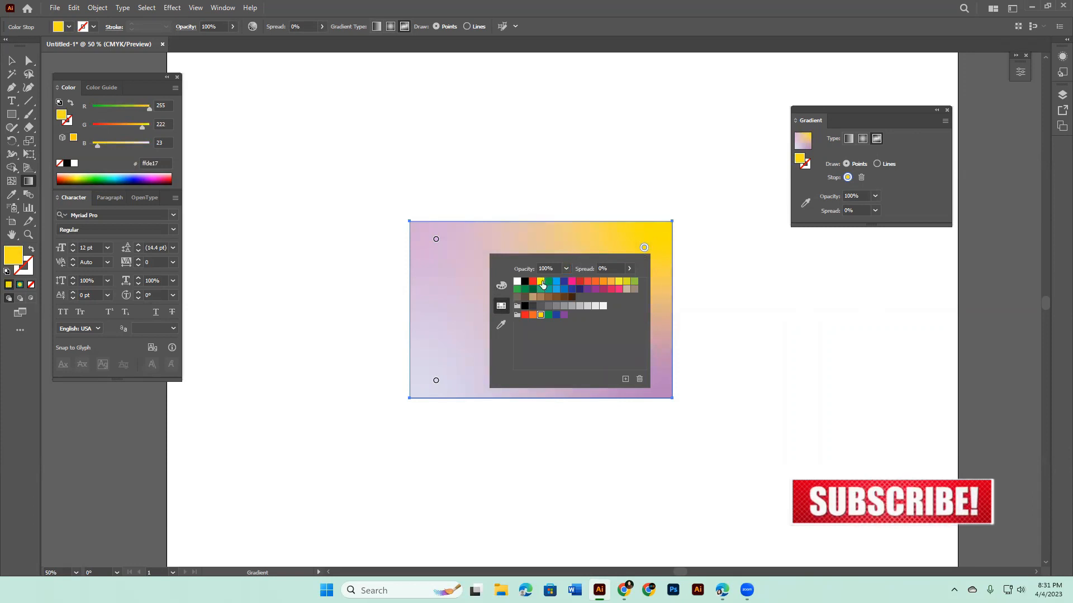
Recolor the lower-left gradient point green and the upper-left point orange (RGB 241, 90, 41).
{"action": "left_click", "coordinate": [435, 383]}
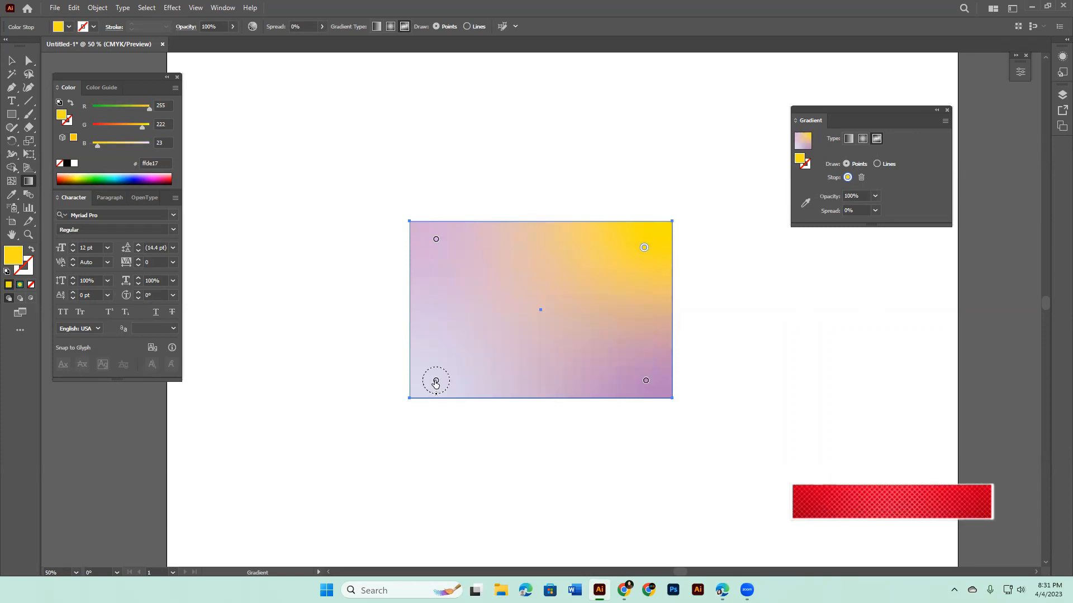
{"action": "double_click", "coordinate": [435, 383]}
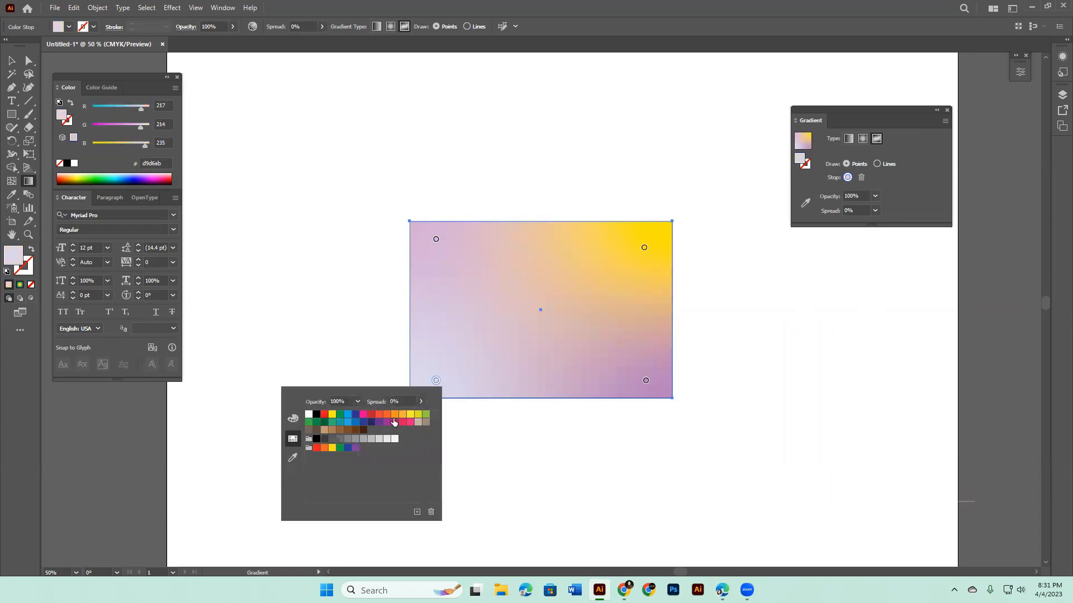
{"action": "left_click", "coordinate": [341, 417]}
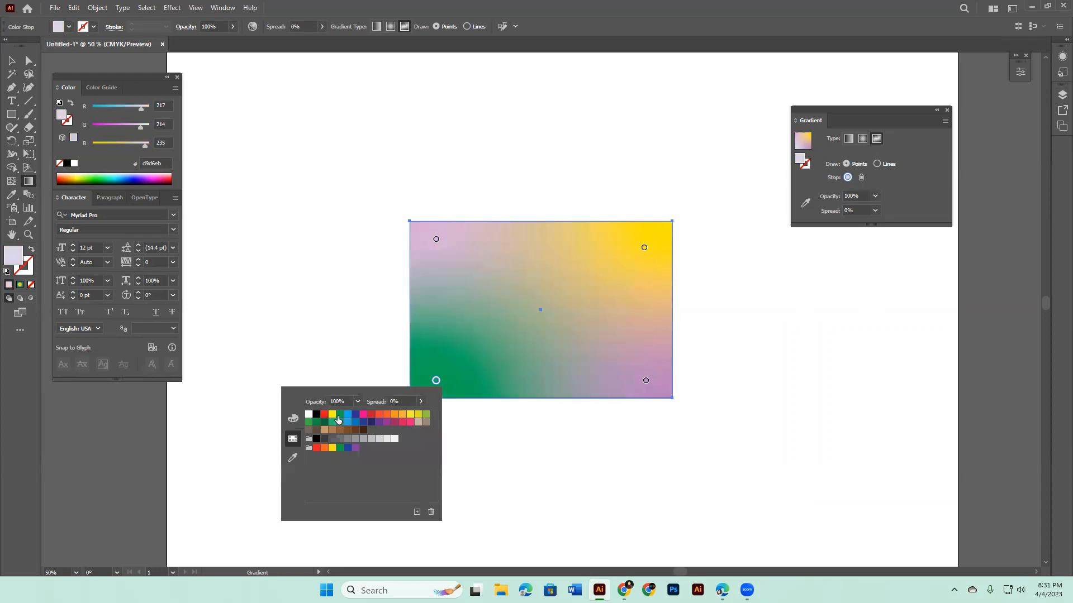
{"action": "left_click", "coordinate": [435, 240]}
{"action": "double_click", "coordinate": [436, 240]}
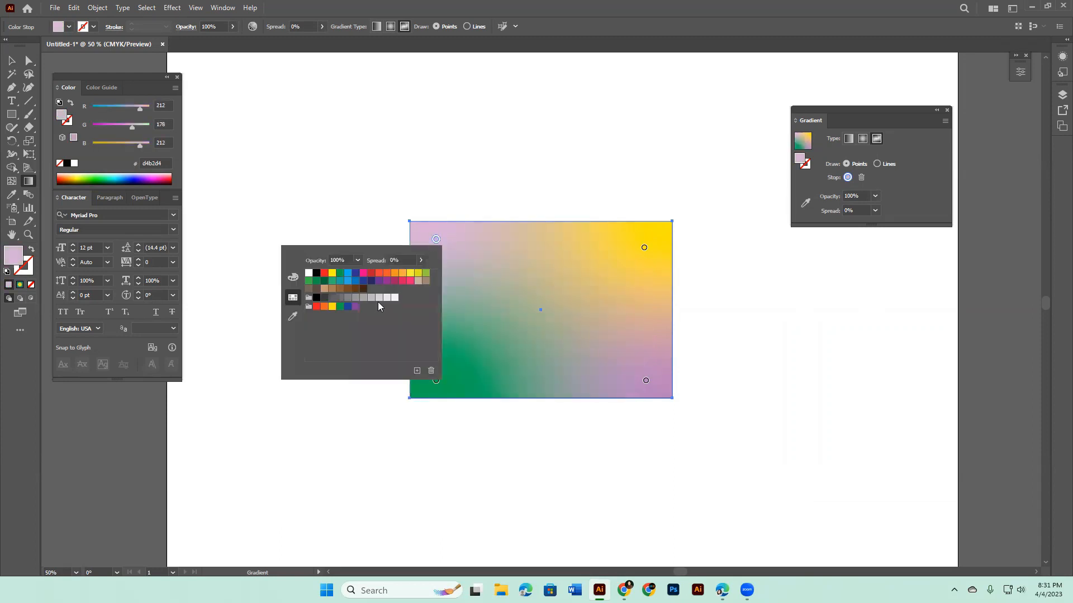
{"action": "left_click", "coordinate": [387, 278]}
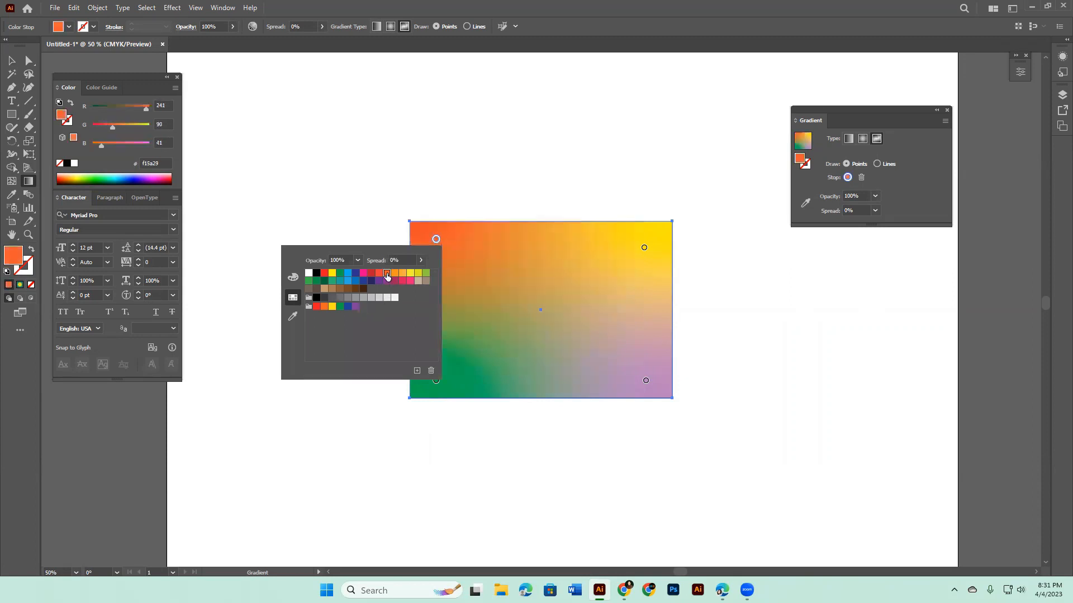
Recolor the lower-right gradient point with the light yellow swatch (RGB 249, 237, 50).
{"action": "left_click", "coordinate": [645, 382]}
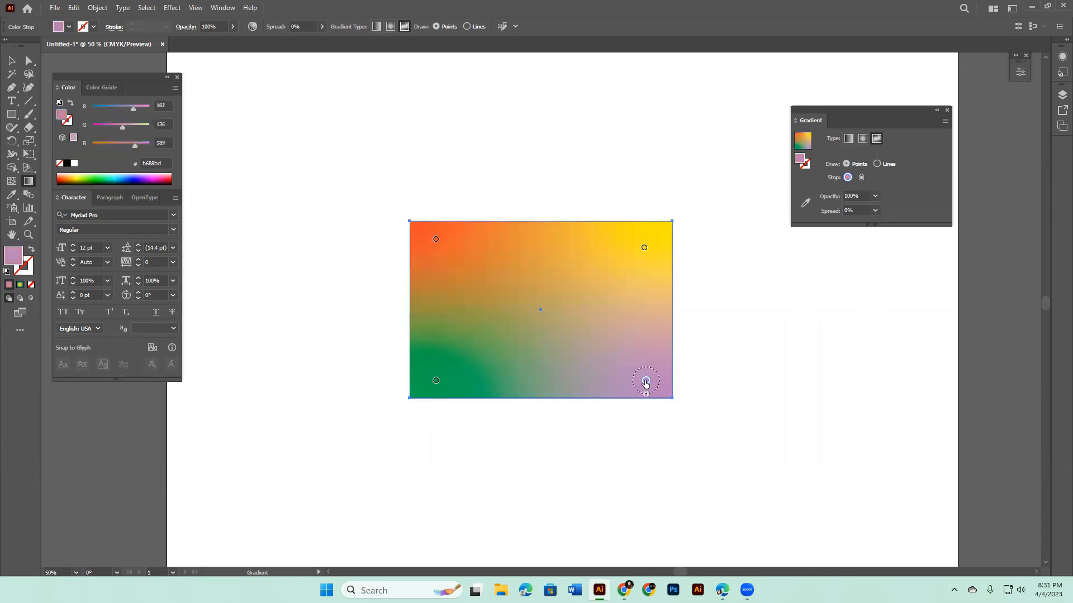
{"action": "double_click", "coordinate": [645, 383]}
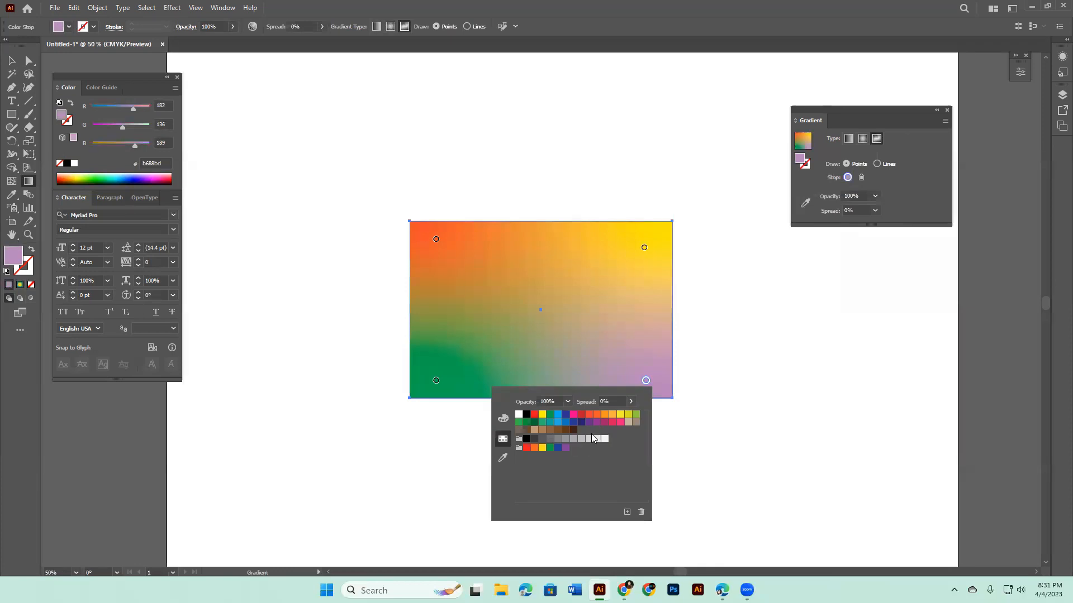
{"action": "left_click", "coordinate": [619, 414]}
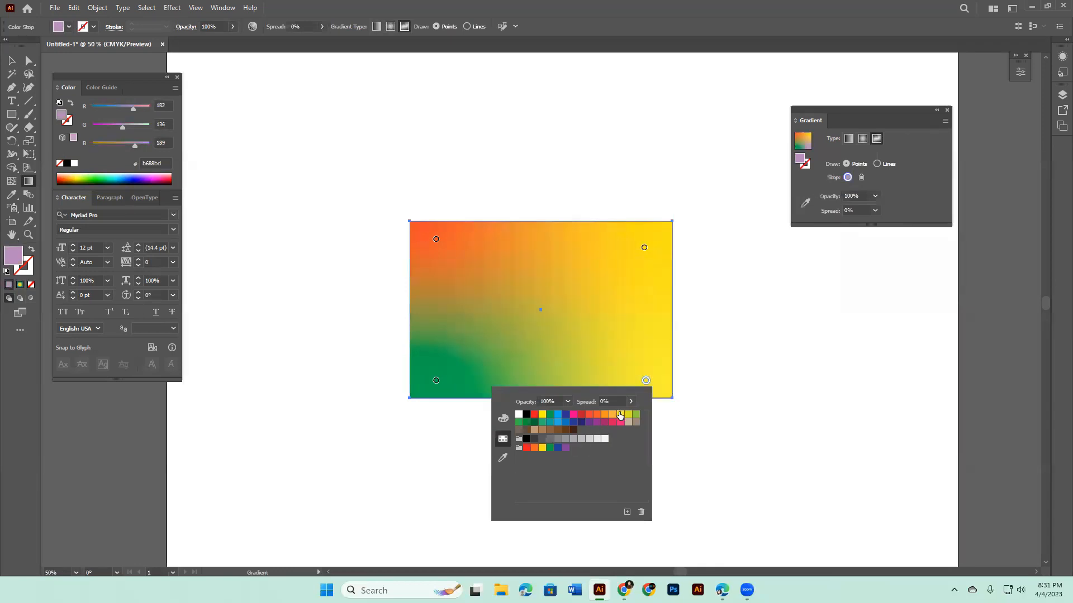
Add three yellow color points inside the freeform gradient and shift the leftmost new one slightly downward.
{"action": "left_click", "coordinate": [568, 350]}
{"action": "left_click", "coordinate": [577, 286]}
{"action": "left_click", "coordinate": [474, 311]}
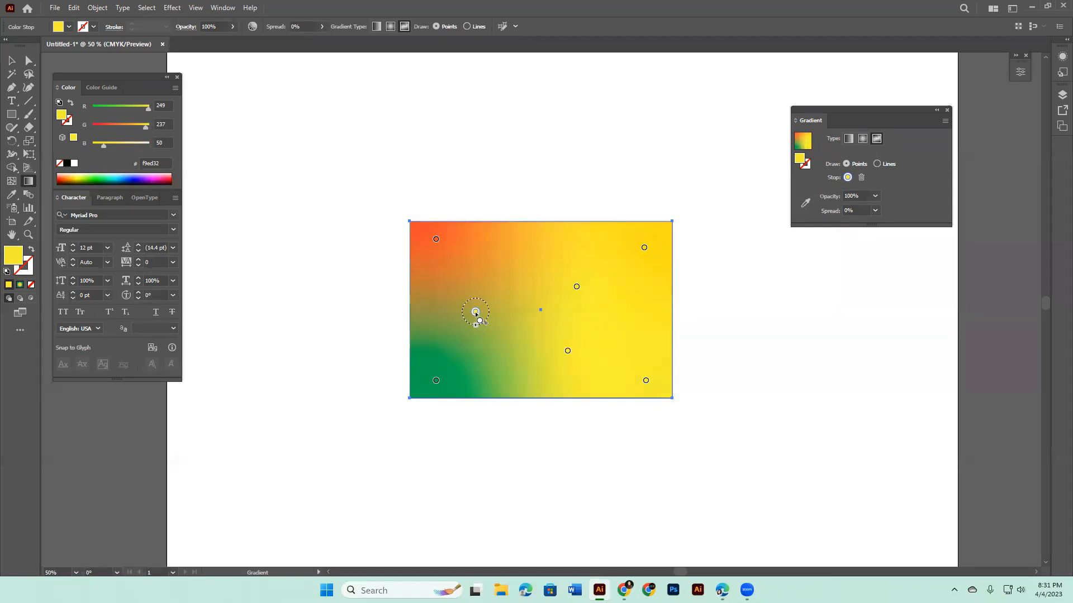
{"action": "left_click_drag", "start_coordinate": [476, 314], "coordinate": [484, 336]}
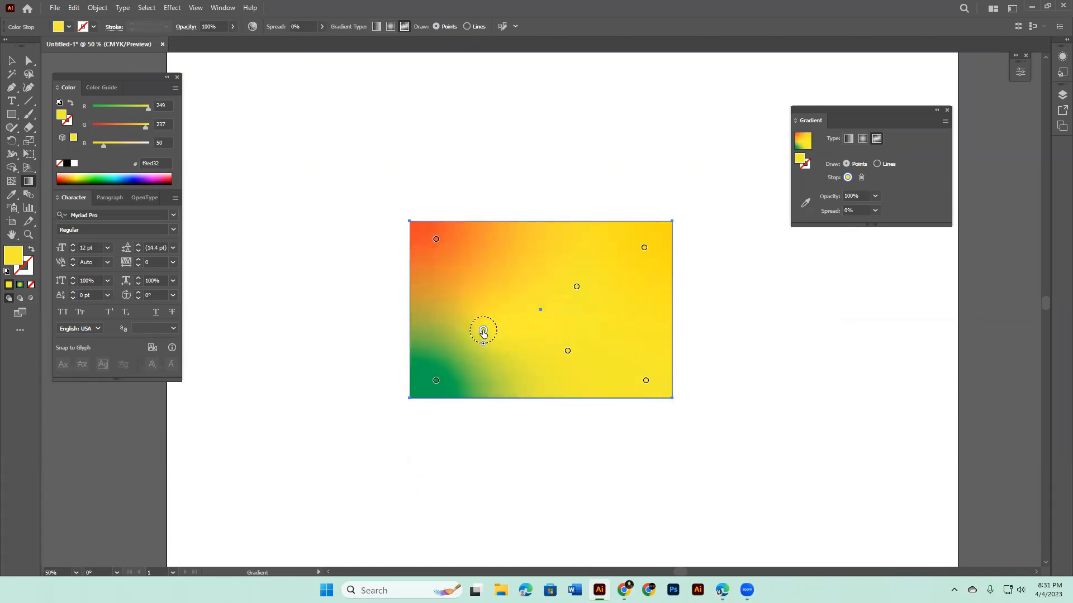
Delete the leftmost and the uppermost of the three added inner gradient points.
{"action": "key", "text": "Delete"}
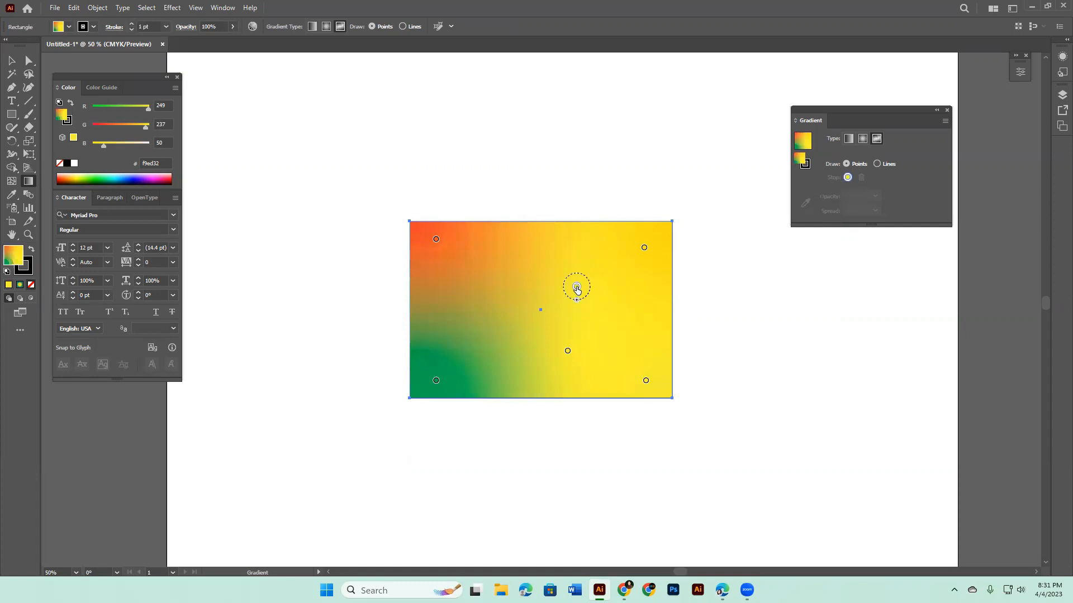
{"action": "left_click", "coordinate": [576, 287]}
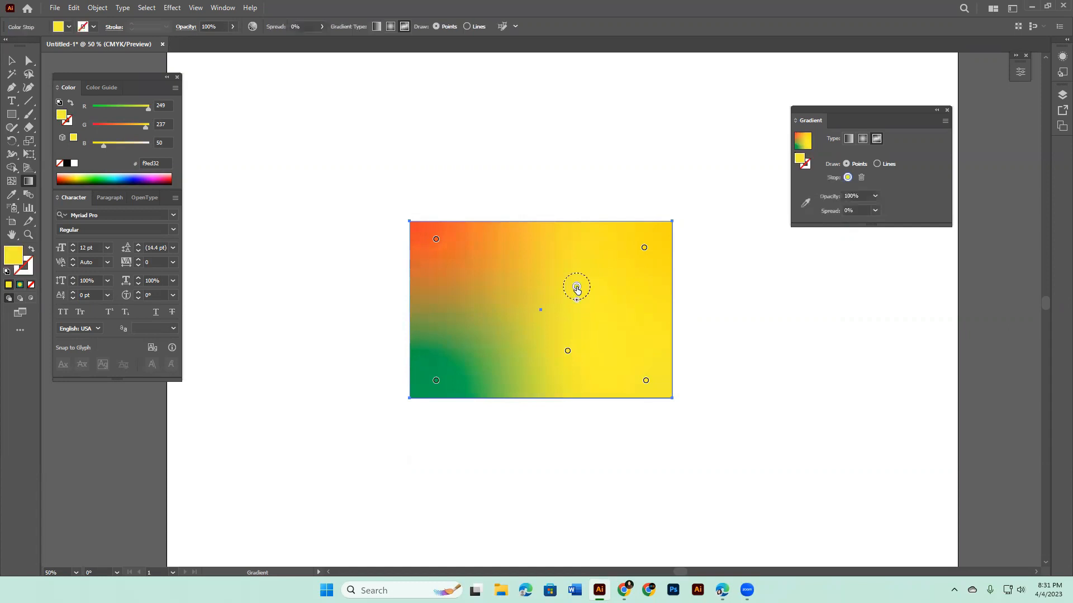
{"action": "left_click", "coordinate": [862, 178]}
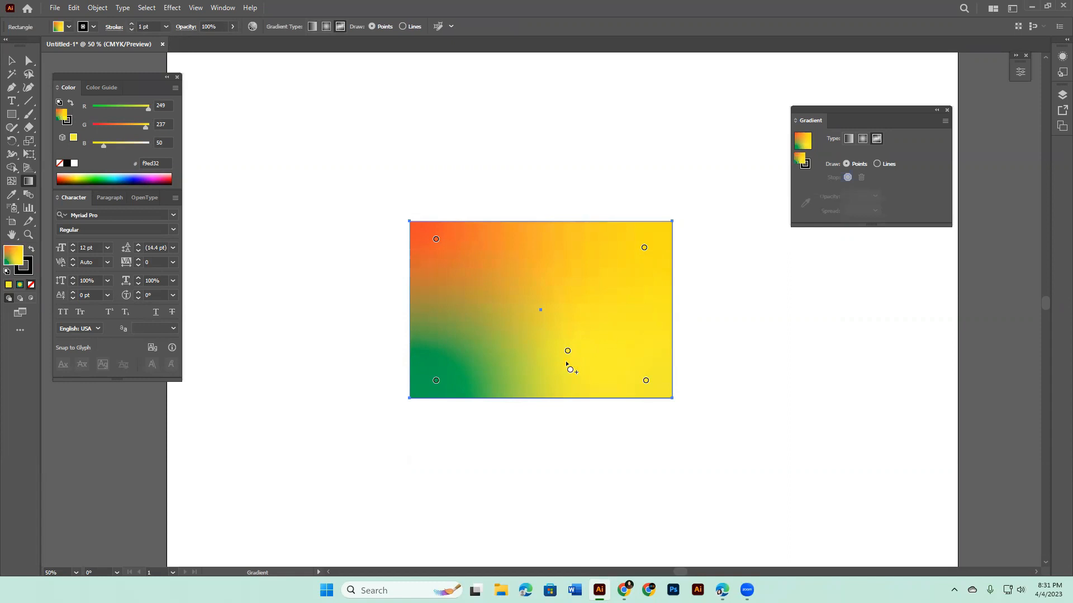
Reposition the remaining inner point and move the four corner color points inward to reblend the freeform gradient.
{"action": "mouse_move", "coordinate": [567, 350]}
{"action": "left_mouse_down"}
{"action": "mouse_move", "coordinate": [586, 325]}
{"action": "mouse_move", "coordinate": [586, 346]}
{"action": "left_mouse_up"}
{"action": "left_click_drag", "start_coordinate": [571, 392], "coordinate": [587, 341]}
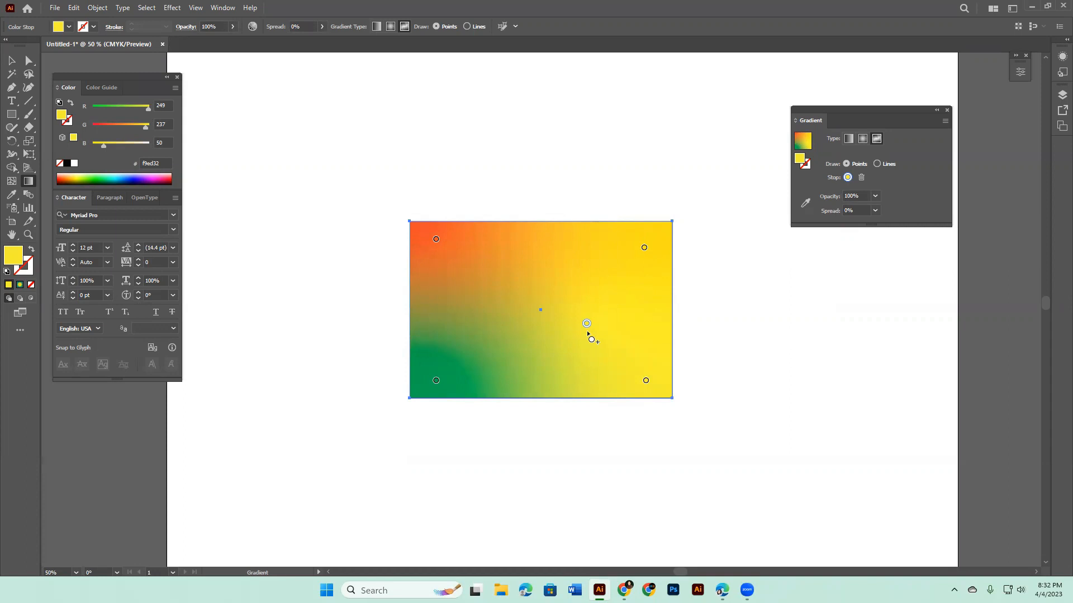
{"action": "left_click_drag", "start_coordinate": [436, 239], "coordinate": [452, 258]}
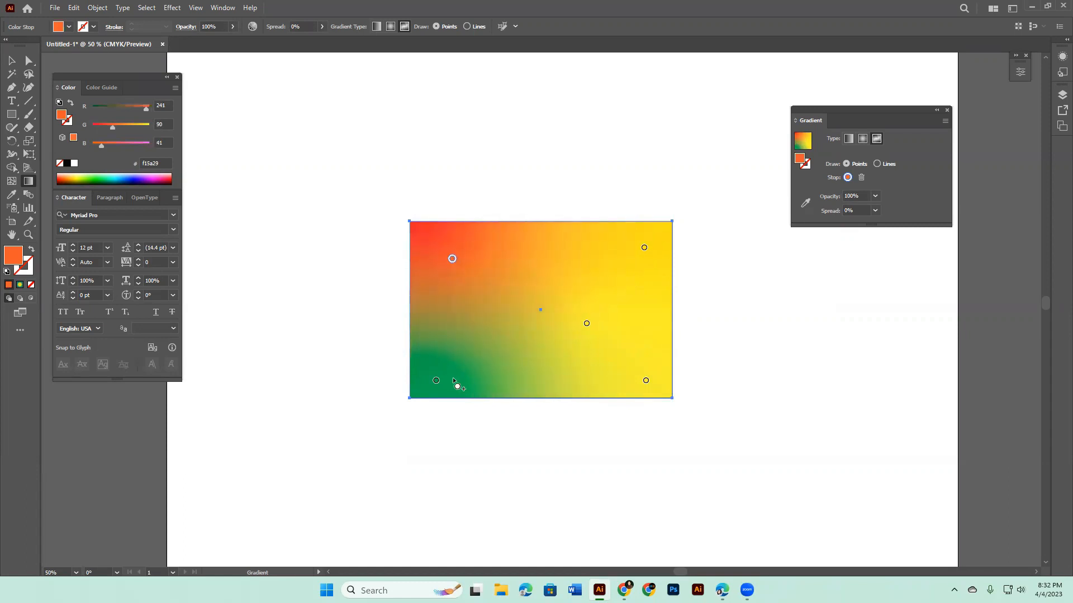
{"action": "left_click_drag", "start_coordinate": [437, 382], "coordinate": [454, 363]}
{"action": "left_click_drag", "start_coordinate": [646, 383], "coordinate": [593, 360]}
{"action": "left_click_drag", "start_coordinate": [644, 248], "coordinate": [546, 348]}
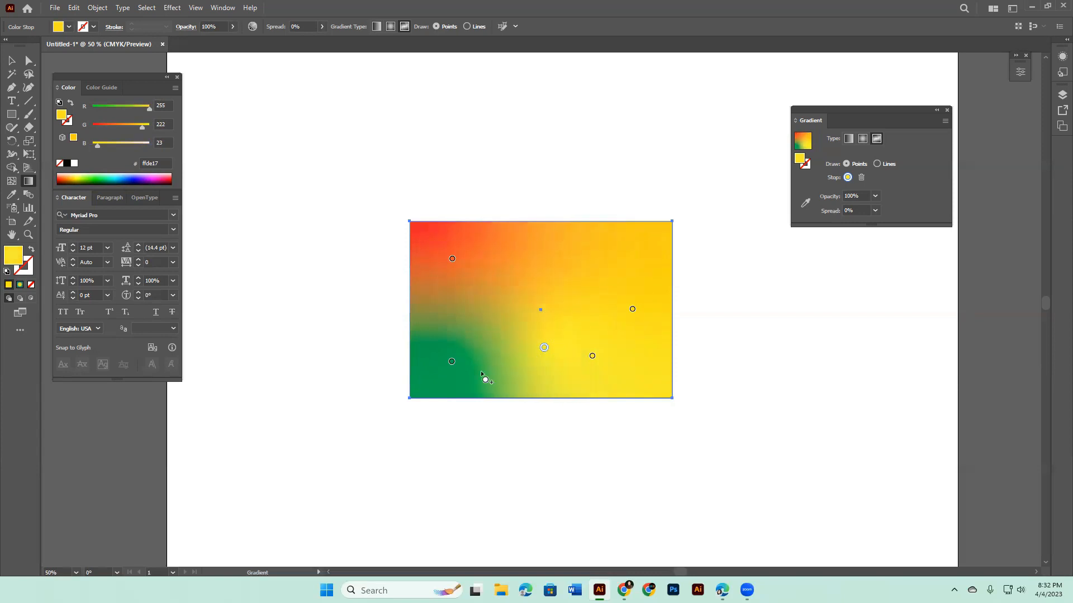
Nudge the green point slightly right and delete the two rightmost yellow points and the upper-left red point from the freeform gradient.
{"action": "mouse_move", "coordinate": [451, 362]}
{"action": "left_mouse_down"}
{"action": "mouse_move", "coordinate": [512, 334]}
{"action": "mouse_move", "coordinate": [497, 368]}
{"action": "mouse_move", "coordinate": [458, 364]}
{"action": "left_mouse_up"}
{"action": "left_click_drag", "start_coordinate": [592, 356], "coordinate": [616, 359]}
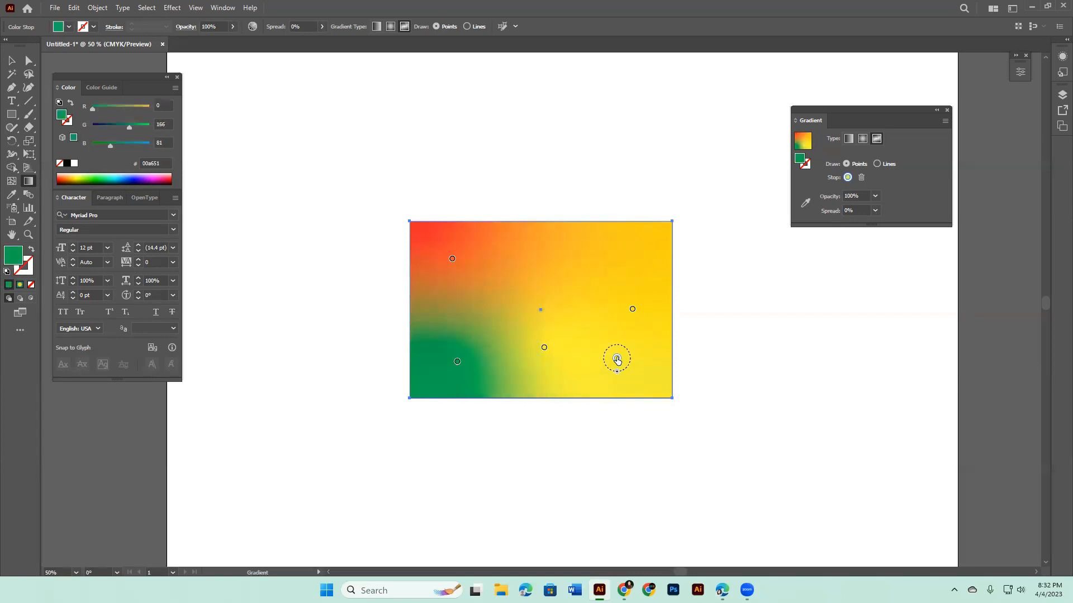
{"action": "key", "text": "Delete"}
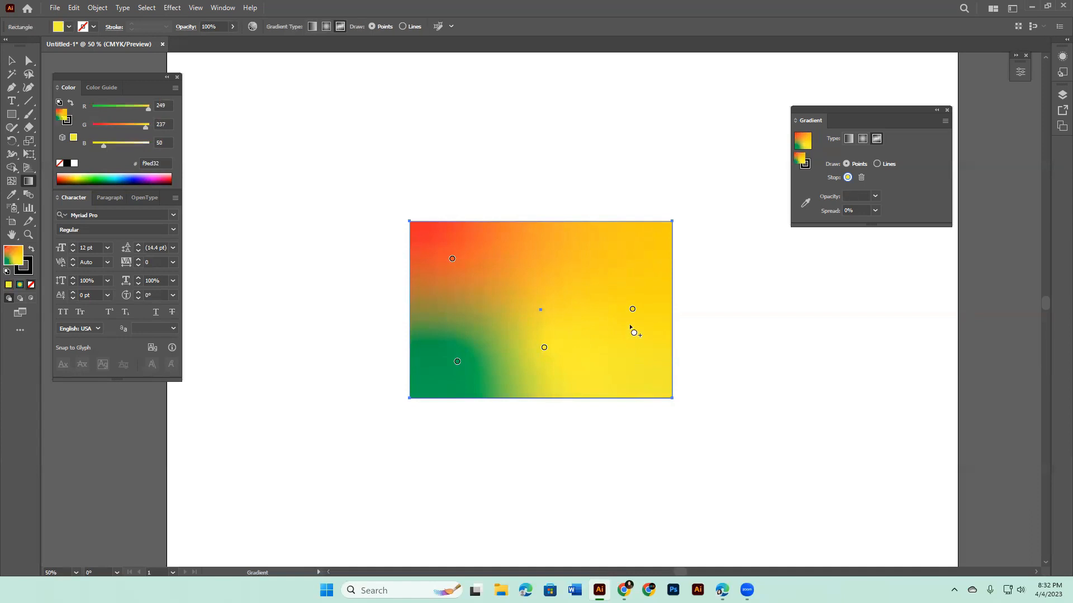
{"action": "left_click", "coordinate": [633, 309]}
{"action": "key", "text": "Delete"}
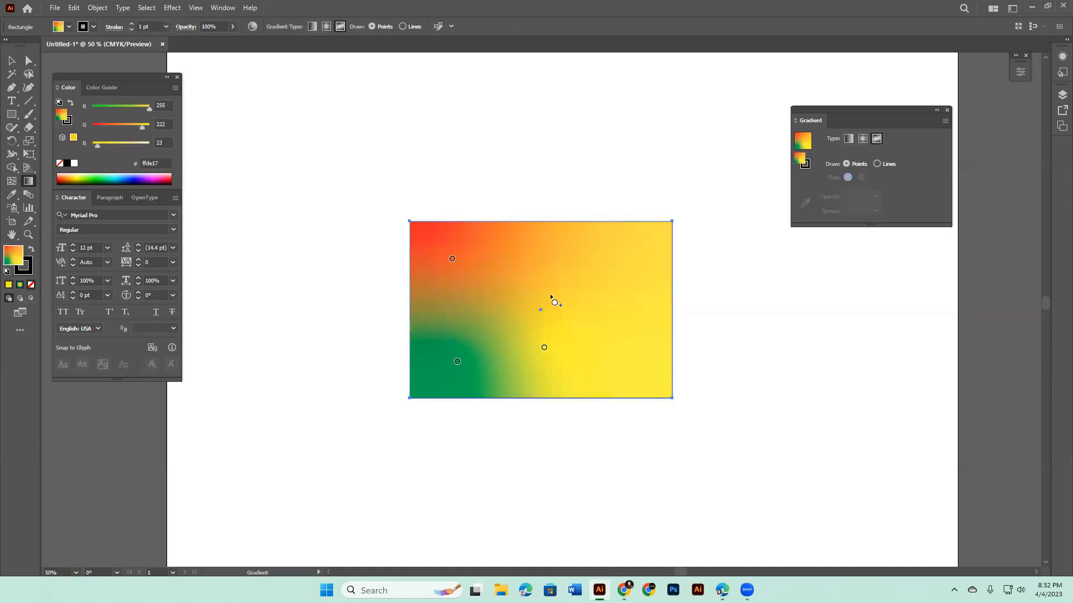
{"action": "left_click", "coordinate": [452, 260]}
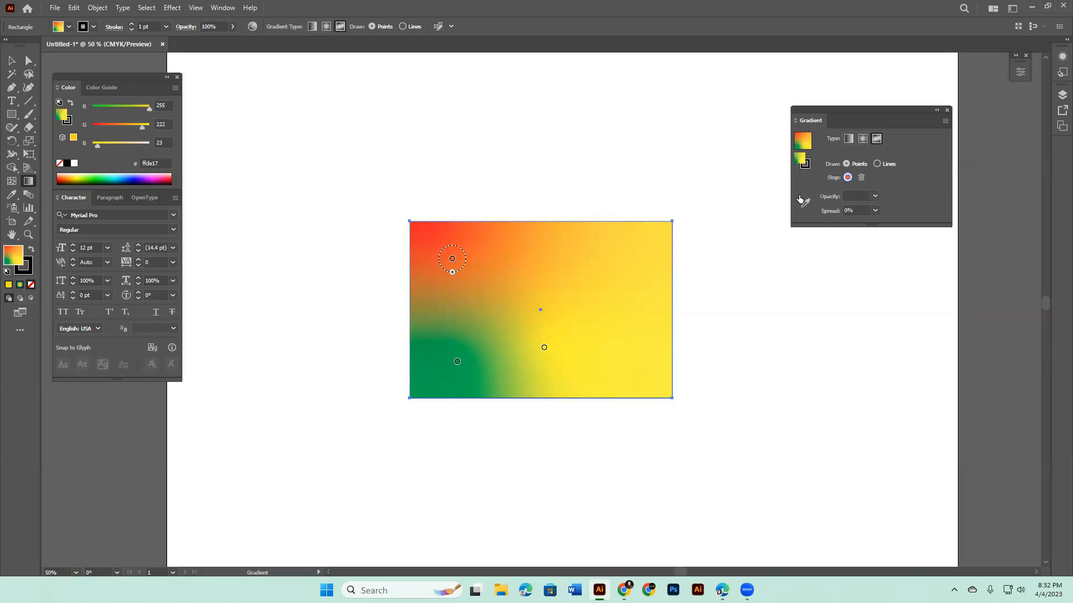
{"action": "key", "text": "Delete"}
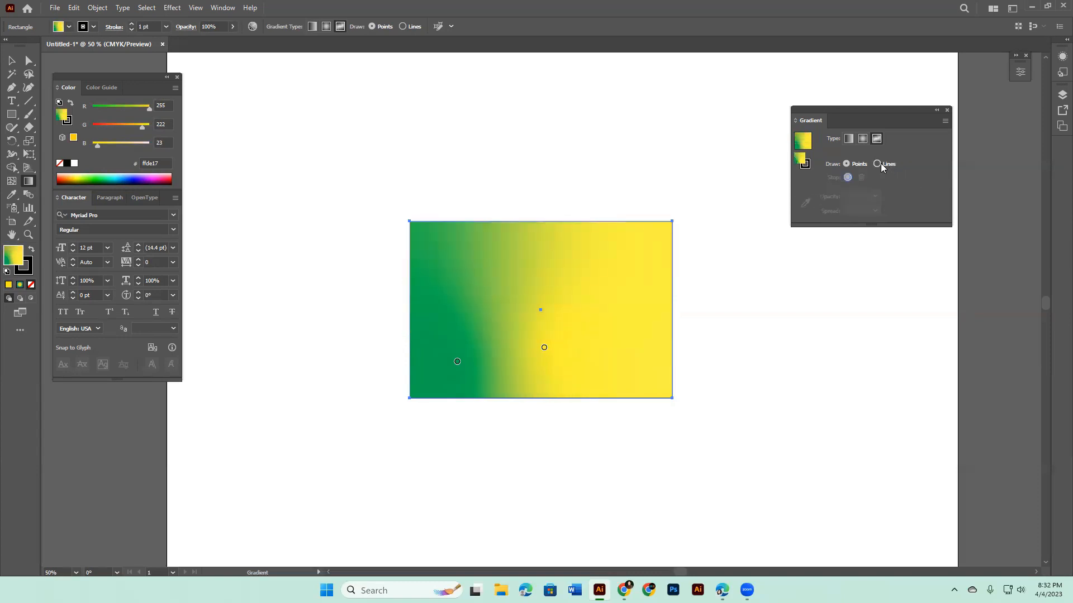
Switch the freeform gradient to Lines and draw an S-shaped line of four white stops from the rectangle's upper left to its lower right.
{"action": "left_click", "coordinate": [445, 267]}
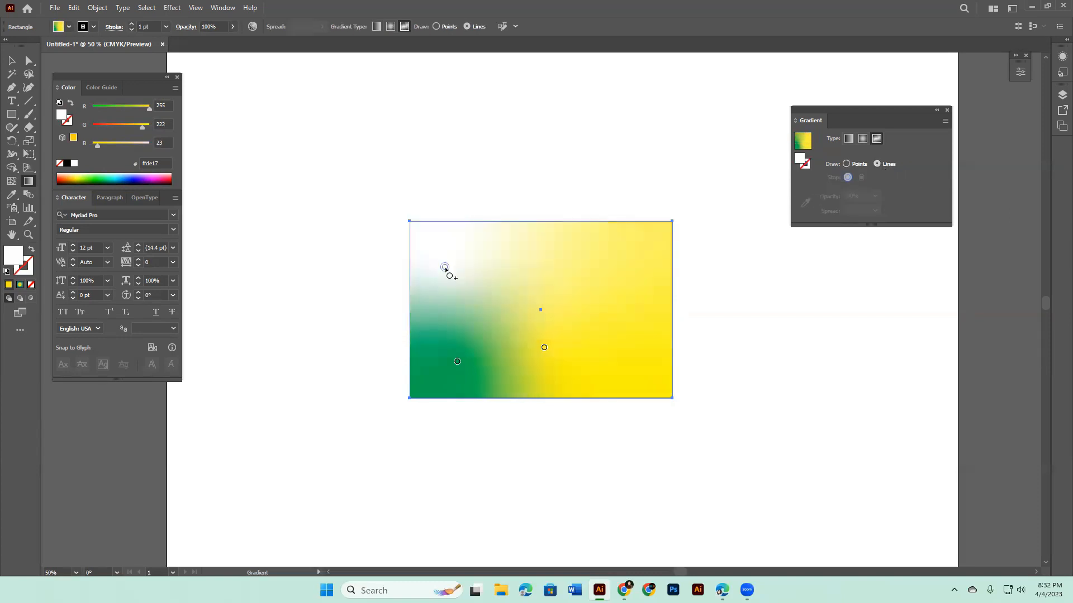
{"action": "left_click", "coordinate": [513, 281]}
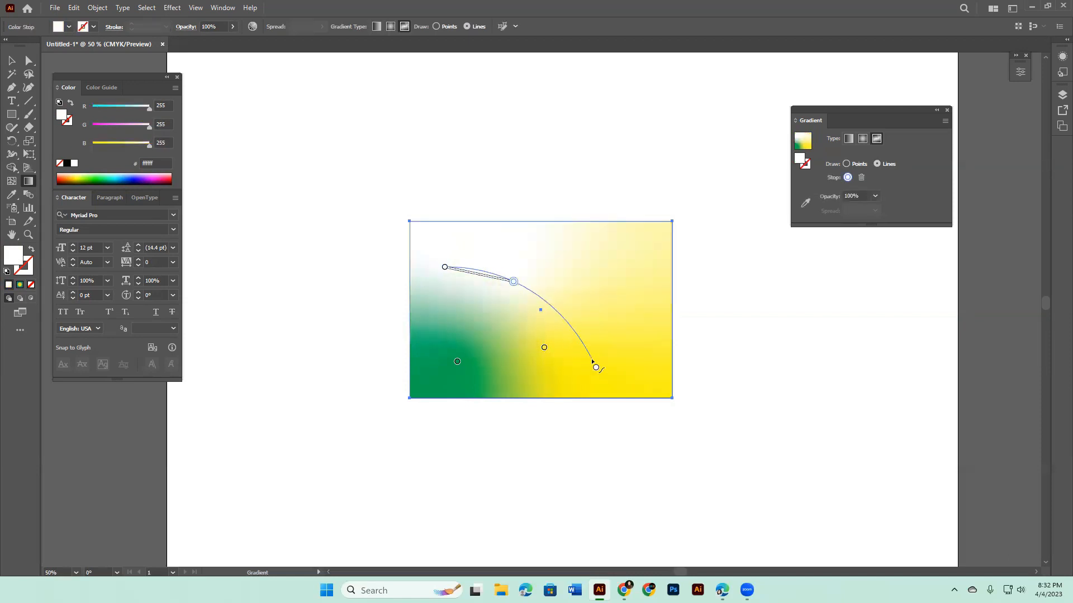
{"action": "left_click", "coordinate": [557, 342]}
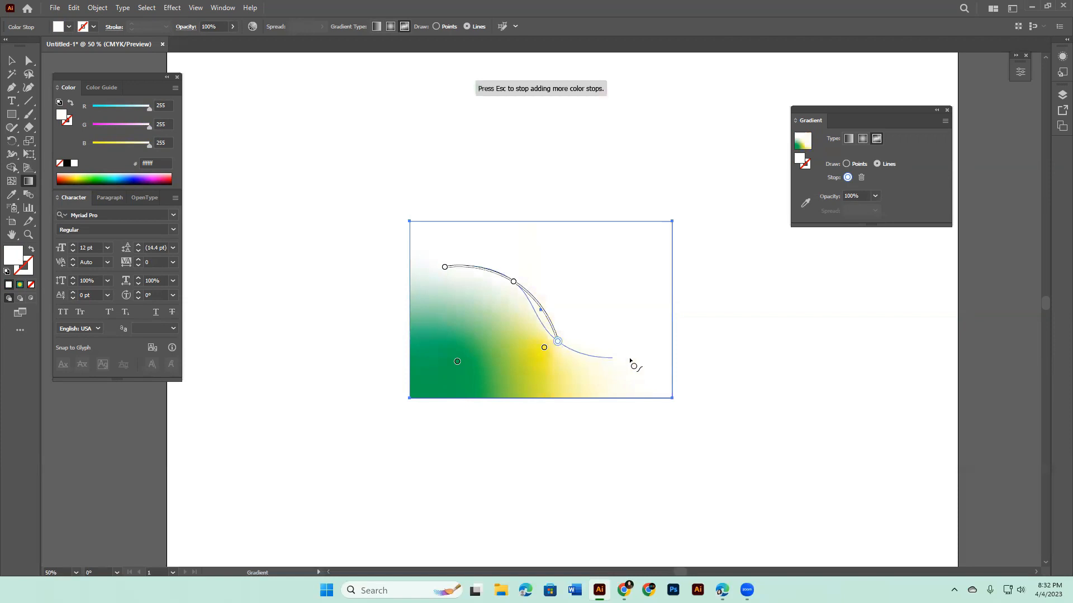
{"action": "left_click", "coordinate": [652, 356]}
{"action": "key", "text": "Escape"}
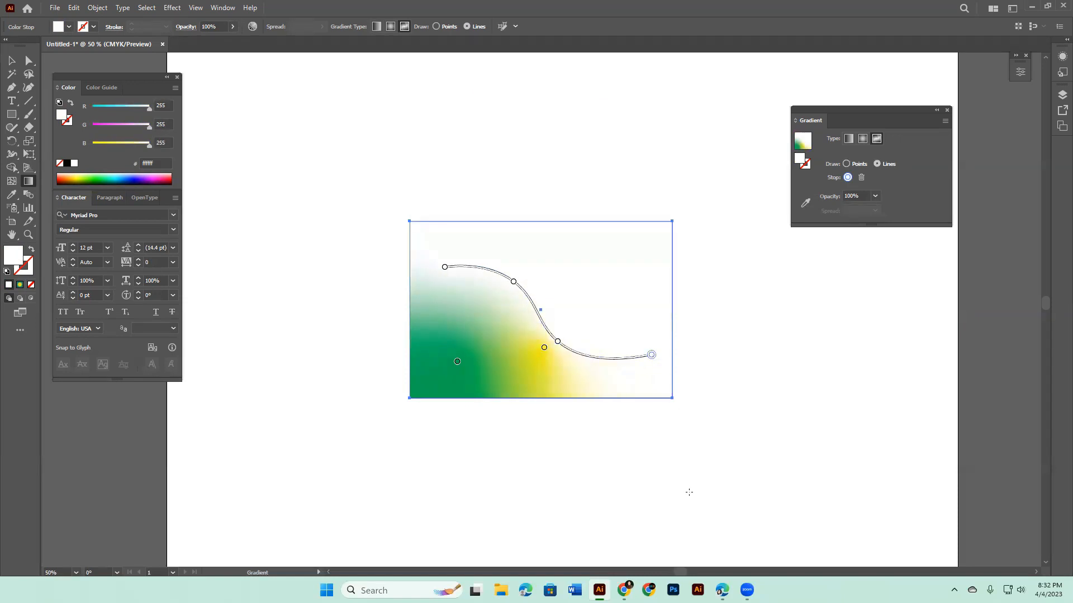
{"action": "left_click", "coordinate": [445, 268]}
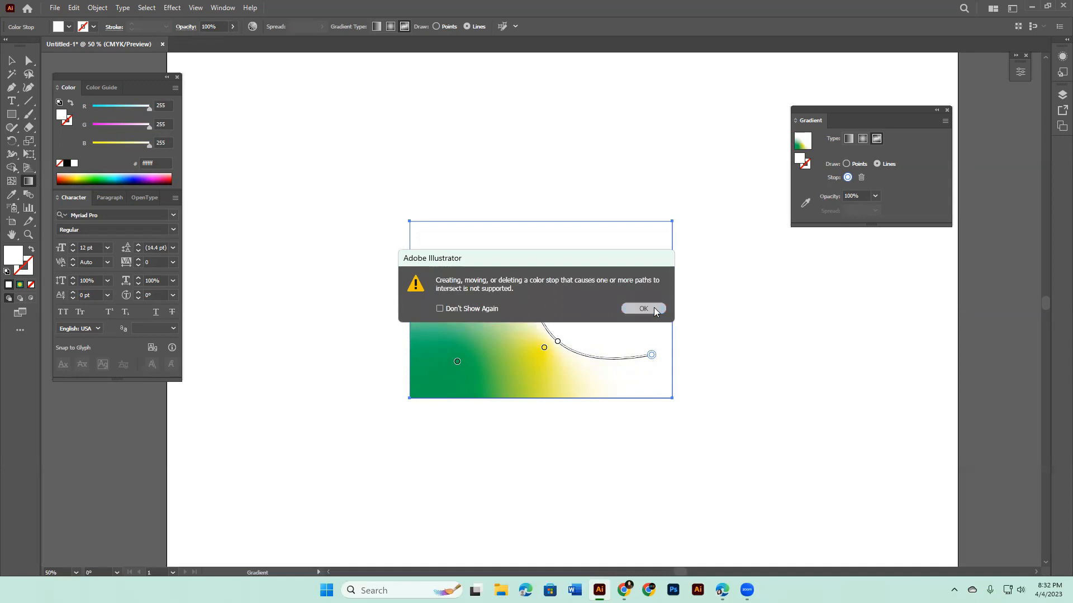
{"action": "left_click", "coordinate": [643, 309]}
{"action": "left_click", "coordinate": [444, 266]}
{"action": "left_click", "coordinate": [647, 309]}
Recolor the line's third stop orange (RGB 241, 90, 41) and its rightmost stop yellow-green (RGB 215, 223, 35).
{"action": "left_click", "coordinate": [557, 342]}
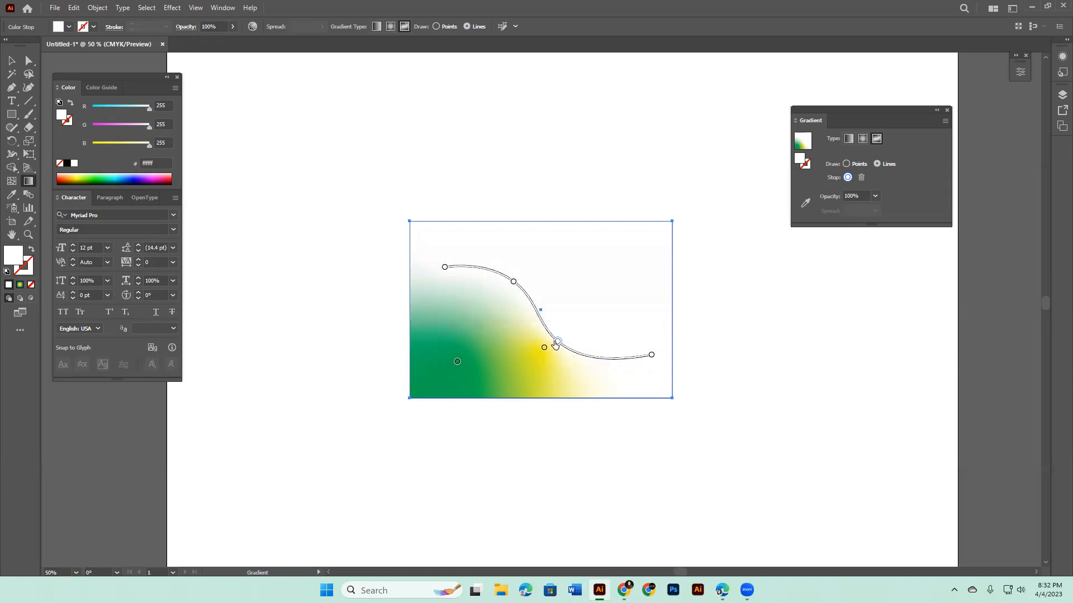
{"action": "double_click", "coordinate": [557, 343]}
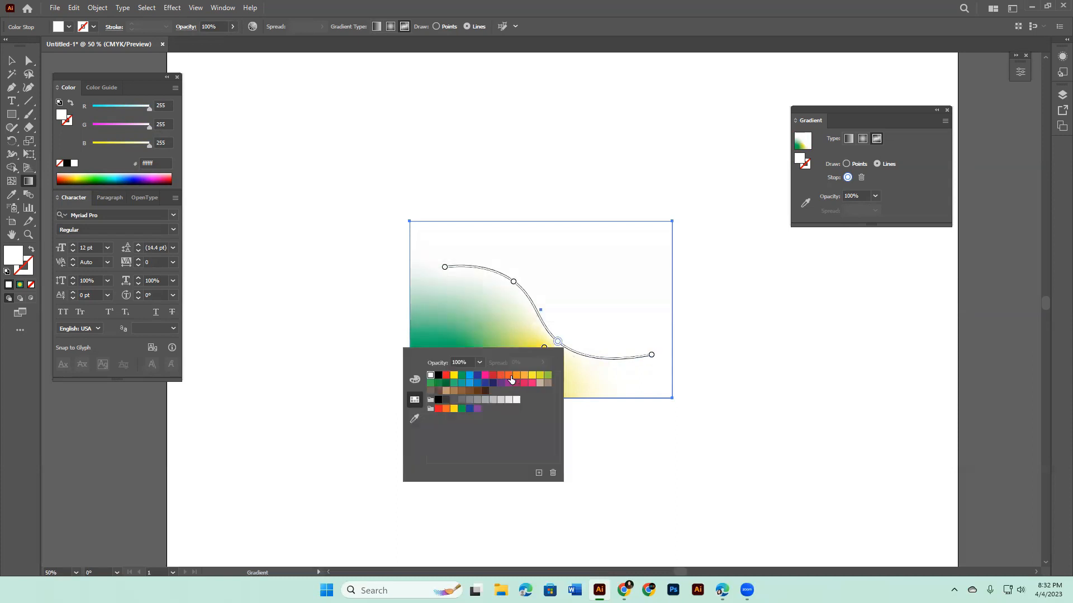
{"action": "left_click", "coordinate": [509, 375]}
{"action": "left_click", "coordinate": [654, 359]}
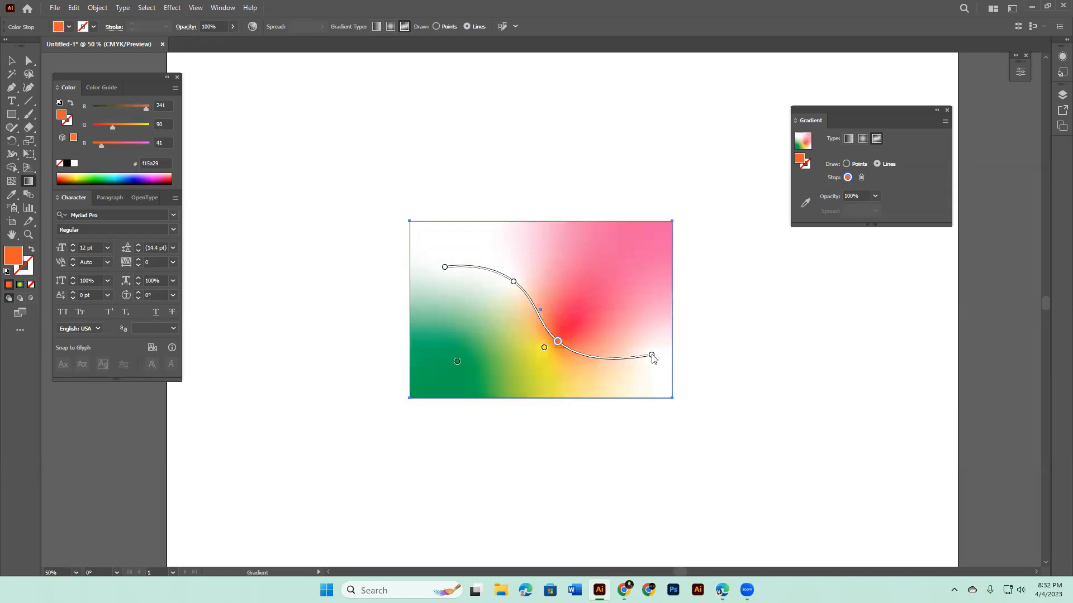
{"action": "double_click", "coordinate": [651, 357]}
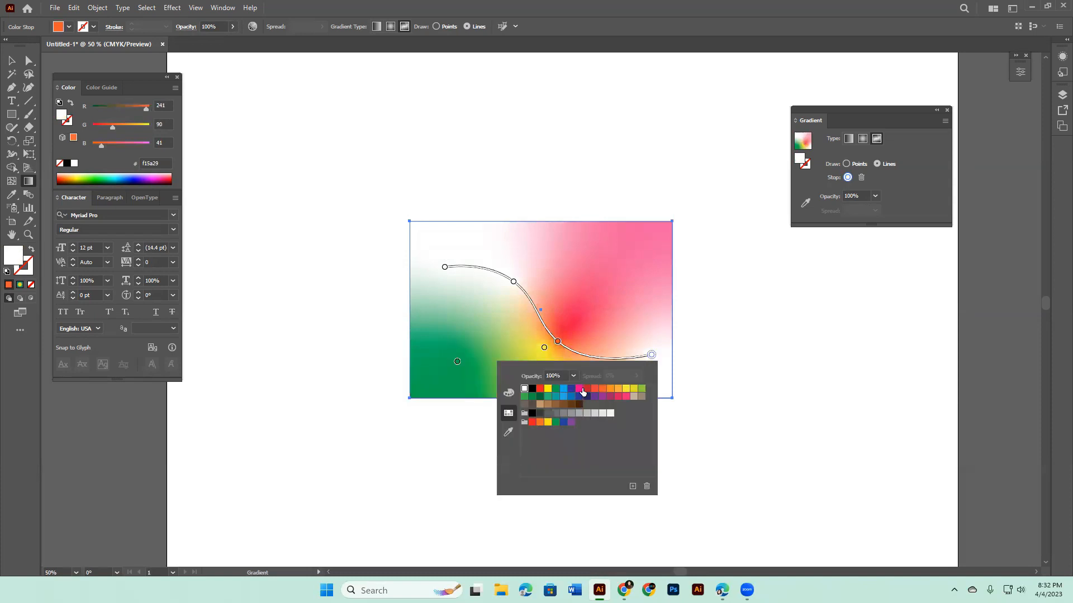
{"action": "left_click", "coordinate": [633, 389]}
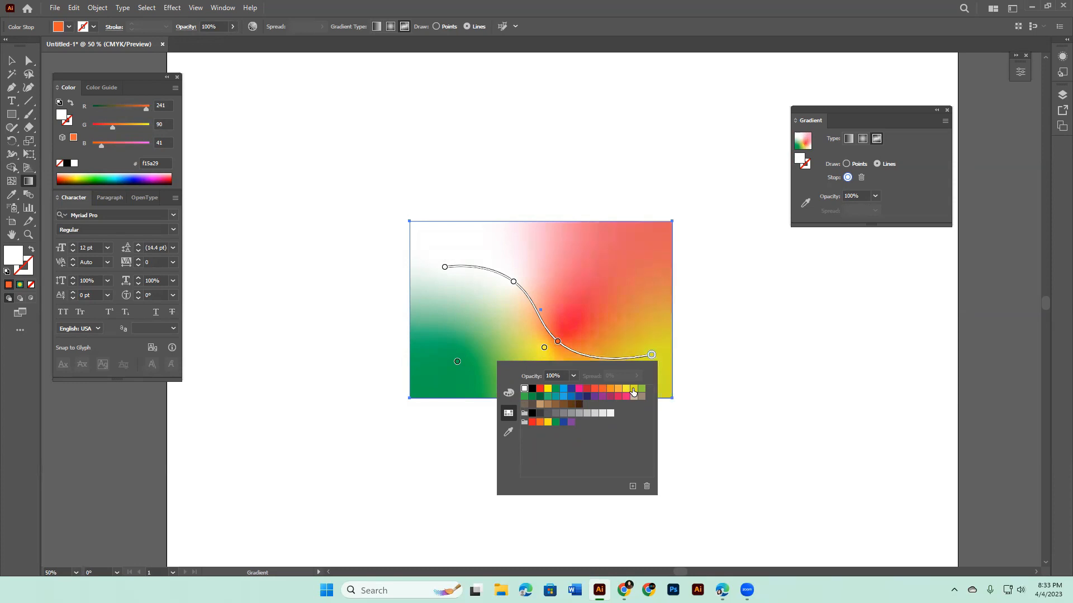
Recolor the line's second stop with the dark green swatch (RGB 0, 148, 68).
{"action": "left_click", "coordinate": [513, 283]}
{"action": "left_click", "coordinate": [513, 283]}
{"action": "double_click", "coordinate": [514, 283]}
{"action": "left_click", "coordinate": [513, 284]}
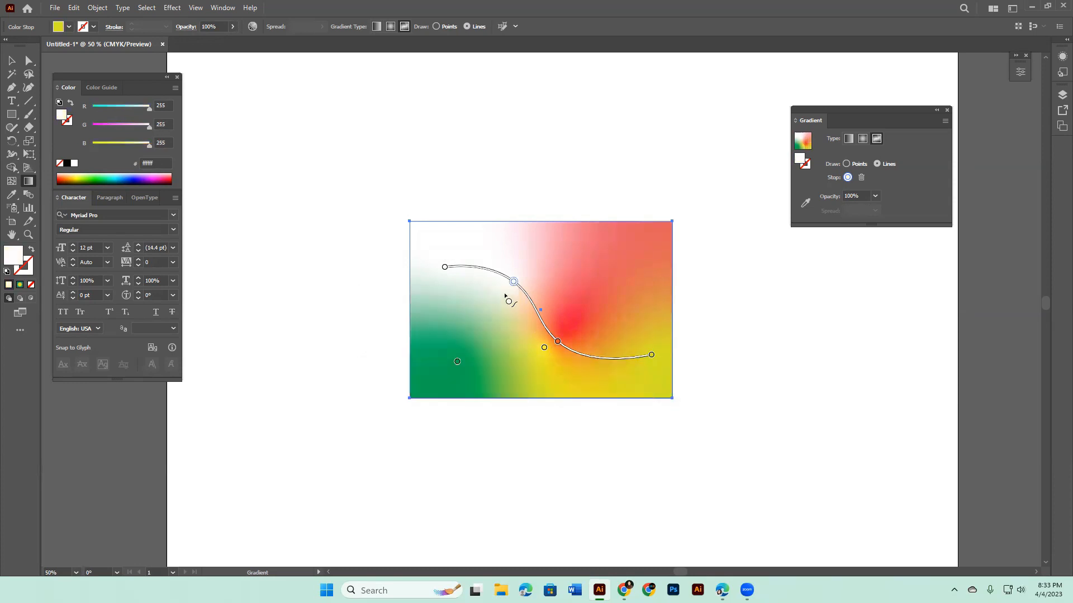
{"action": "double_click", "coordinate": [513, 283]}
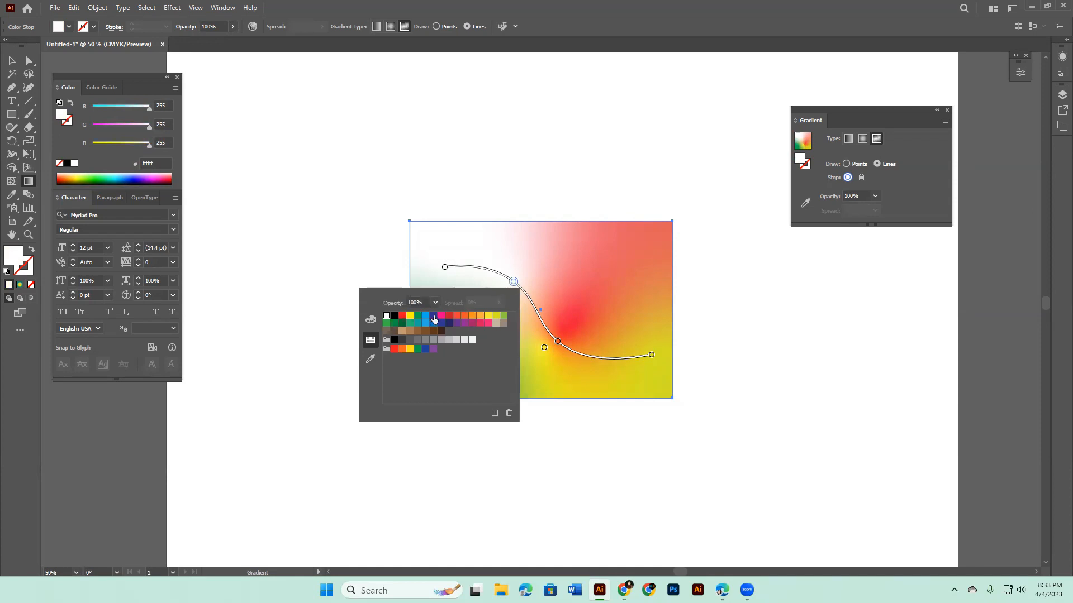
{"action": "left_click", "coordinate": [395, 324]}
{"action": "key", "text": "Escape"}
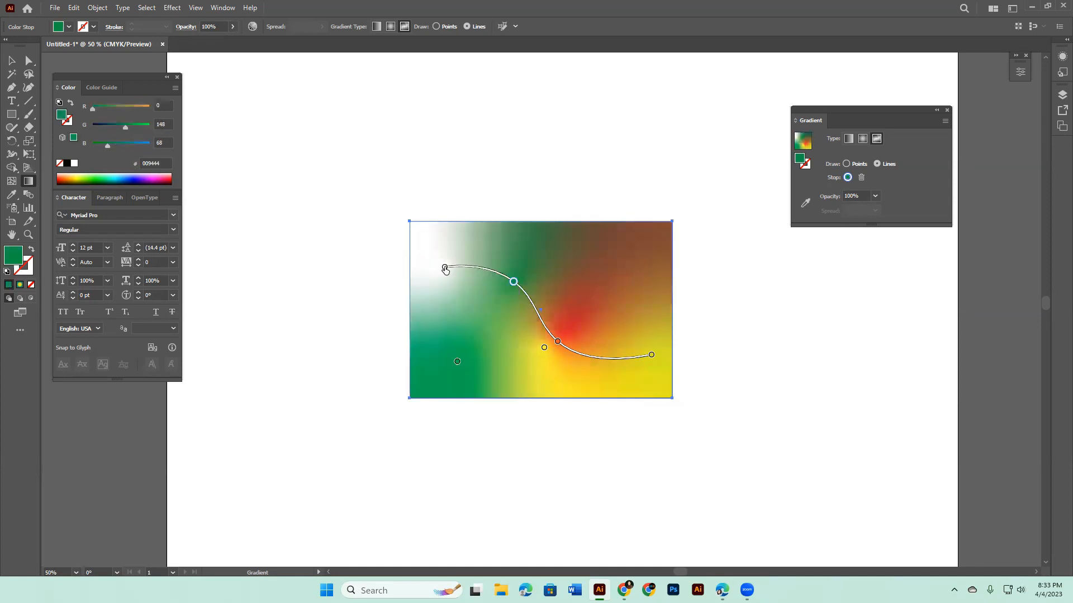
Recolor the line's first stop at the upper left with the dark blue swatch (RGB 46, 49, 146).
{"action": "double_click", "coordinate": [445, 268]}
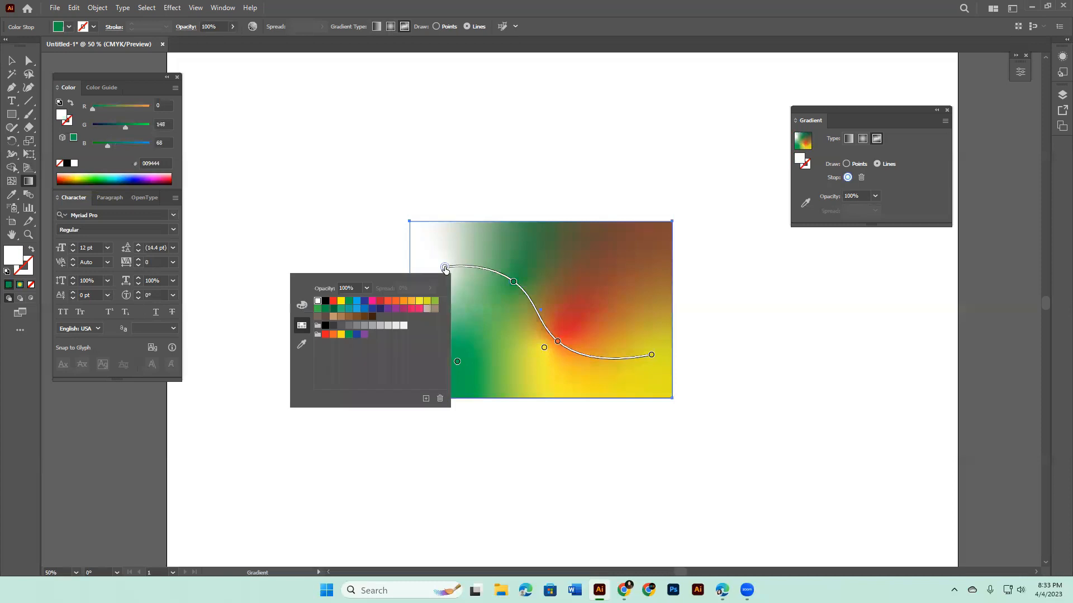
{"action": "left_click", "coordinate": [364, 300]}
{"action": "key", "text": "Escape"}
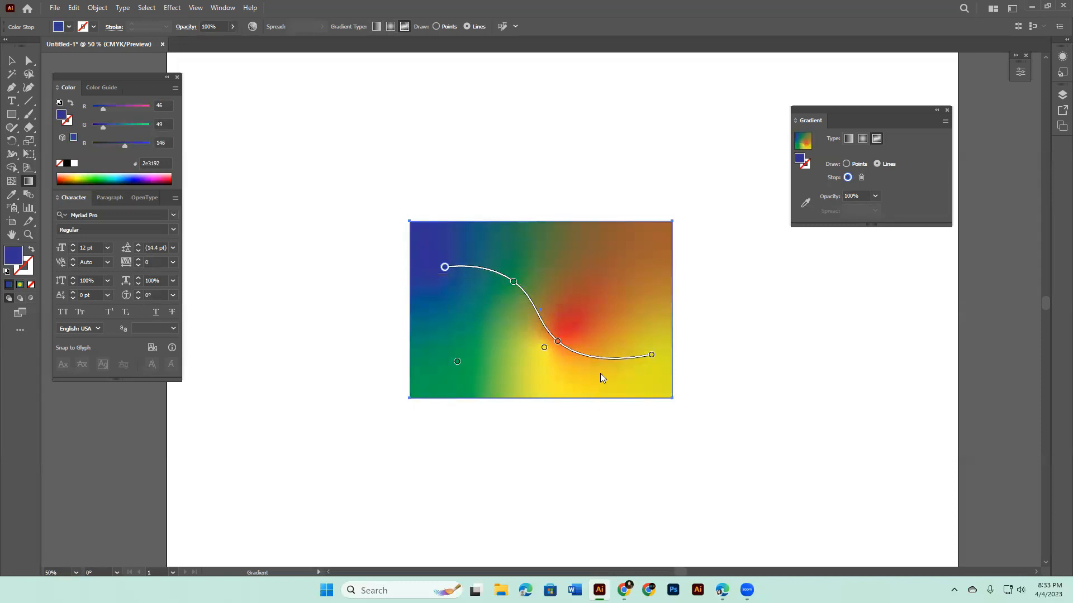
{"action": "left_click", "coordinate": [652, 358]}
{"action": "left_click", "coordinate": [640, 306]}
{"action": "left_click", "coordinate": [652, 356]}
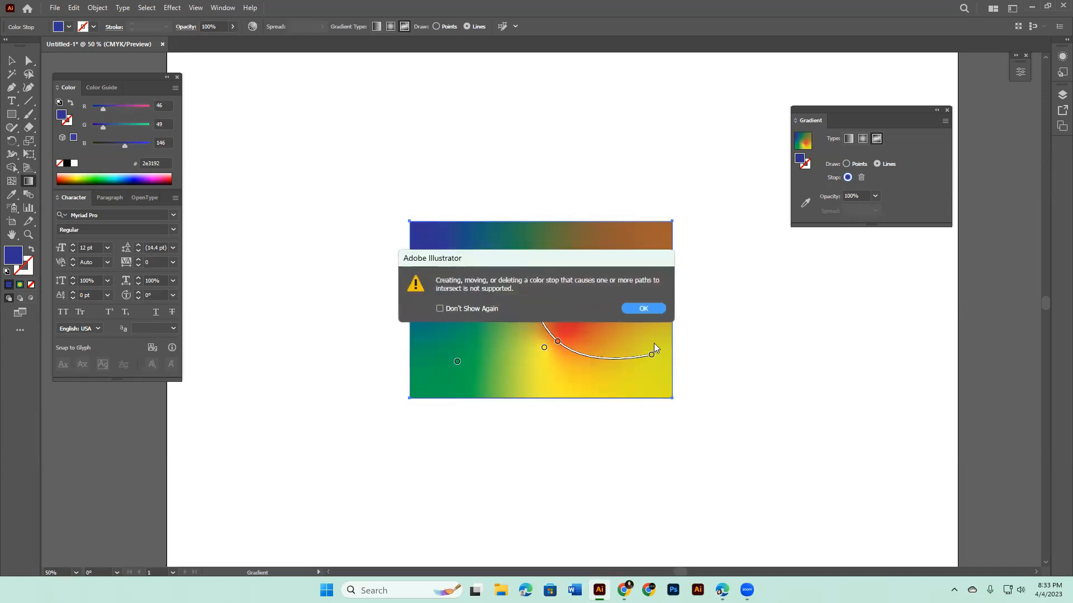
{"action": "left_click", "coordinate": [641, 306]}
Reshape the gradient line by moving the orange stop up and right, the dark green stop down, and the blue stop toward the upper-left corner.
{"action": "left_click_drag", "start_coordinate": [558, 344], "coordinate": [597, 279]}
{"action": "left_click_drag", "start_coordinate": [515, 286], "coordinate": [500, 321]}
{"action": "left_click_drag", "start_coordinate": [445, 267], "coordinate": [423, 246]}
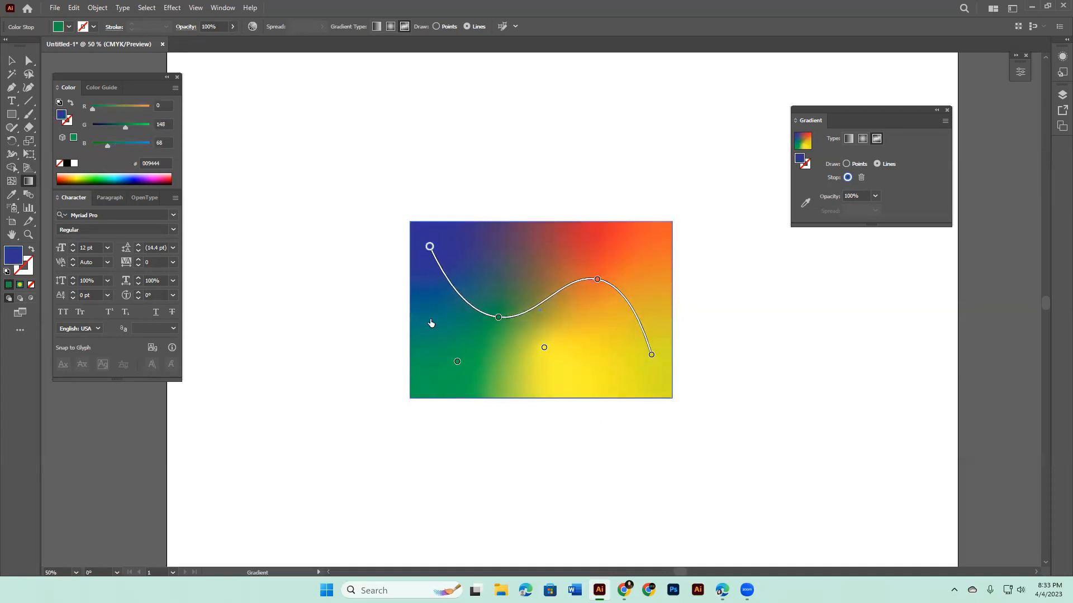
Extend the line from the blue stop through the lower-left green point to a new lower-right stop, and color that stop light orange.
{"action": "left_click", "coordinate": [457, 362]}
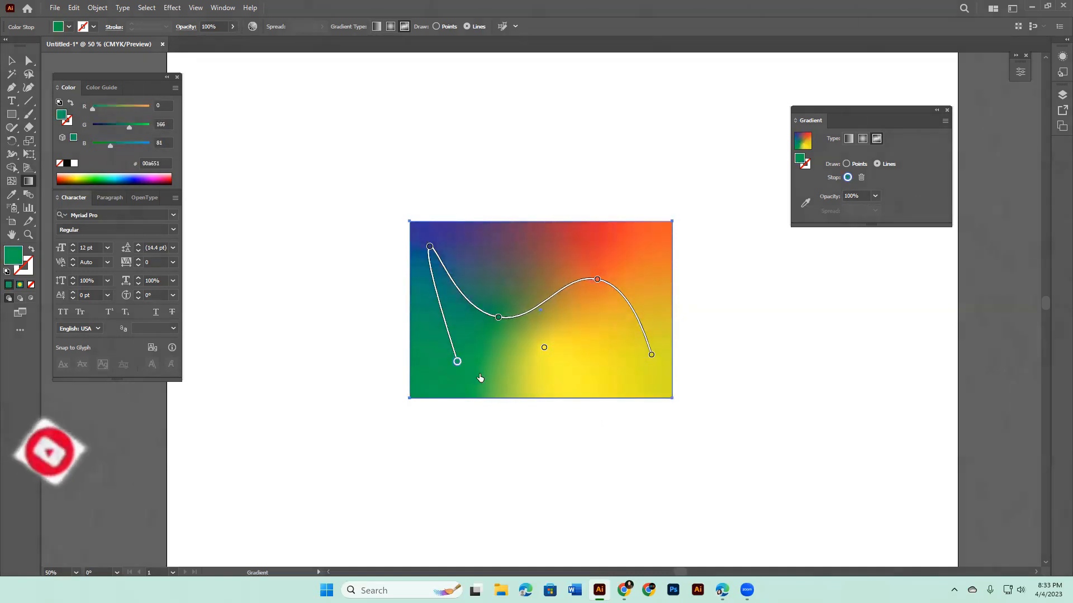
{"action": "left_click", "coordinate": [611, 368]}
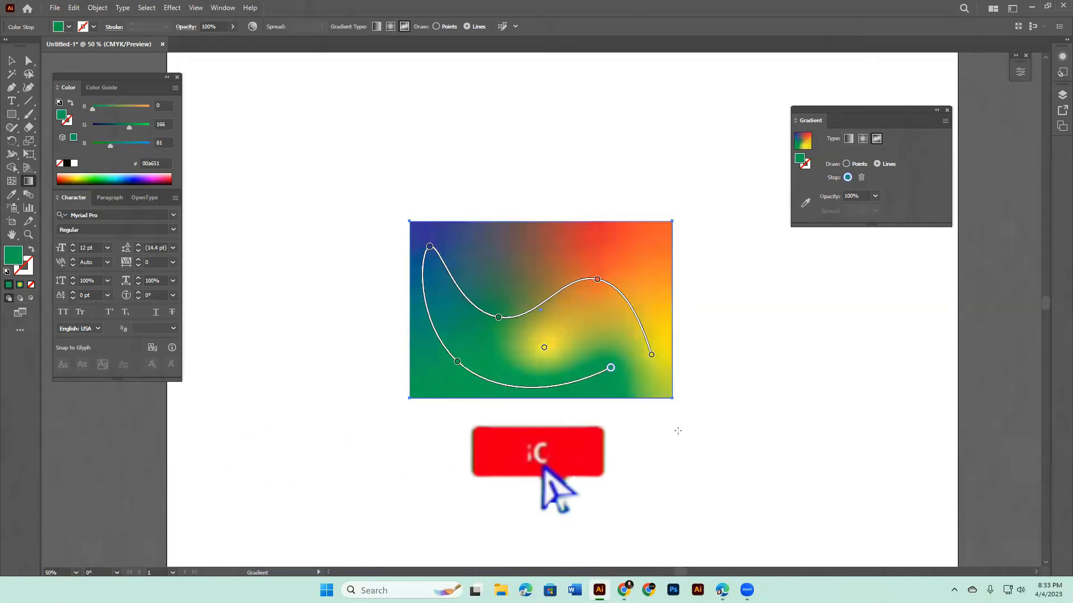
{"action": "double_click", "coordinate": [610, 368]}
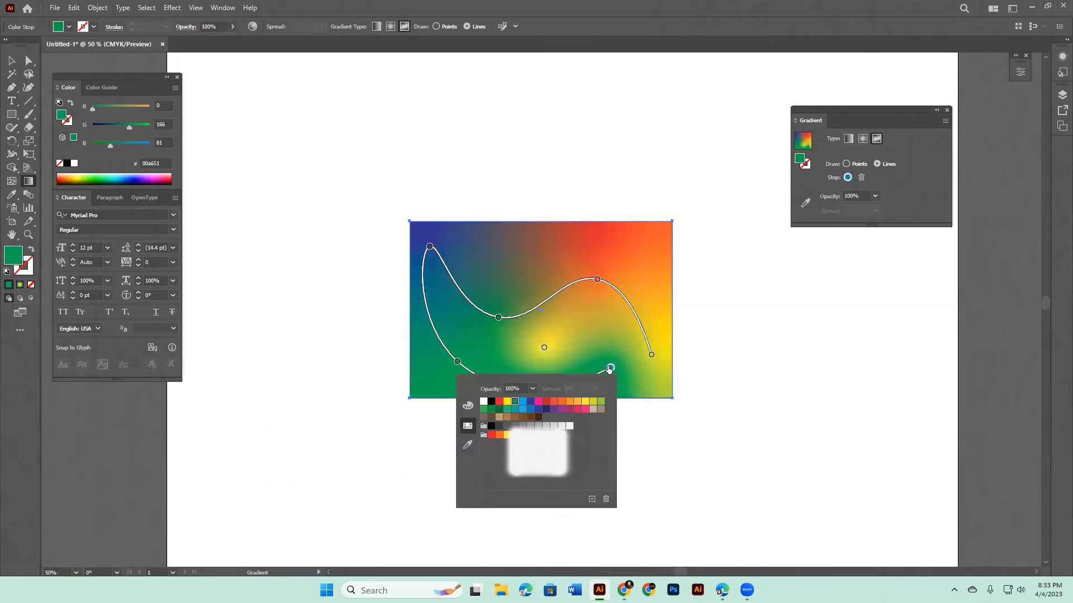
{"action": "left_click", "coordinate": [577, 401]}
Recolor the lower-left green stop on the line with the light orange swatch (RGB 251, 176, 64).
{"action": "left_click", "coordinate": [457, 362]}
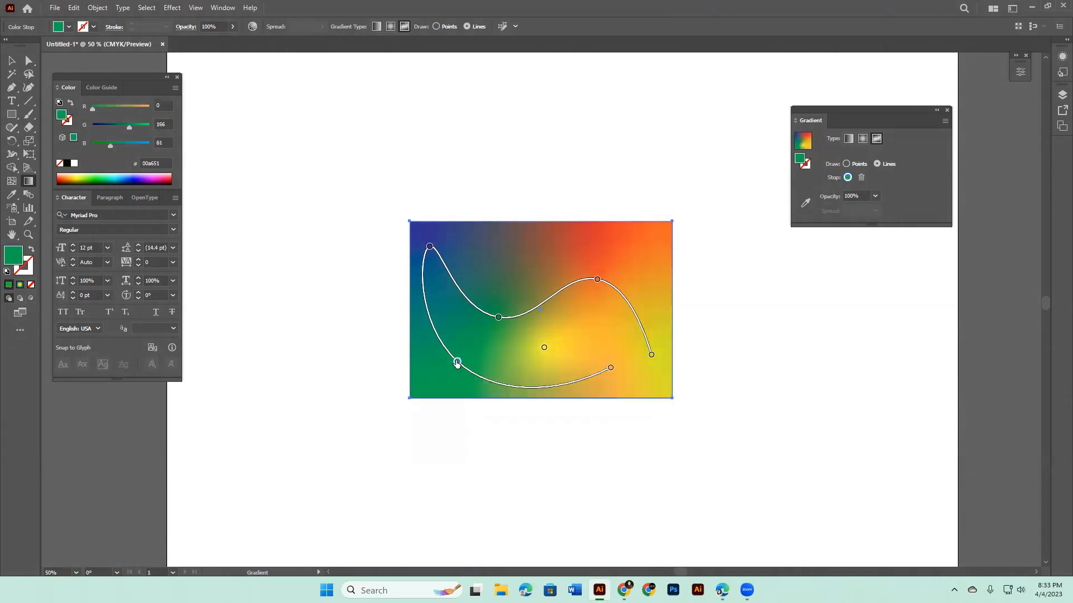
{"action": "double_click", "coordinate": [457, 362]}
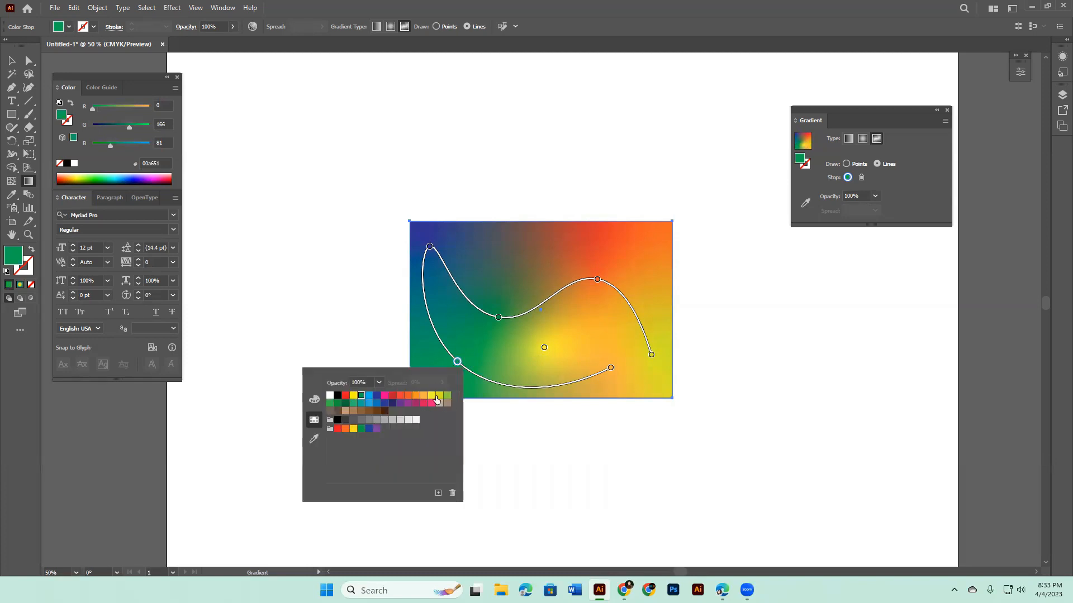
{"action": "left_click", "coordinate": [329, 403]}
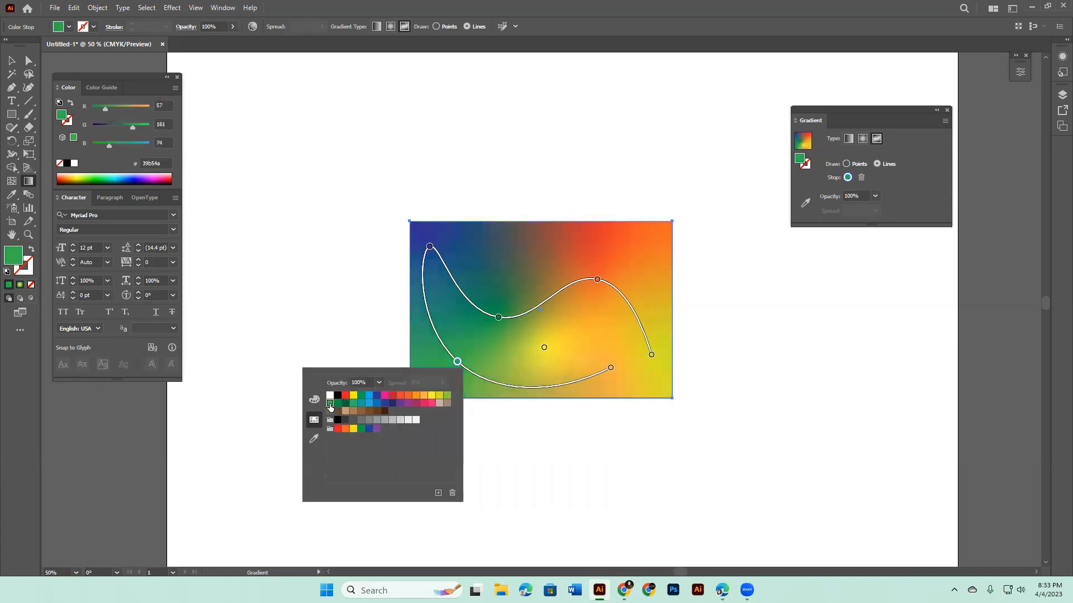
{"action": "left_click", "coordinate": [424, 395]}
{"action": "left_click", "coordinate": [531, 431]}
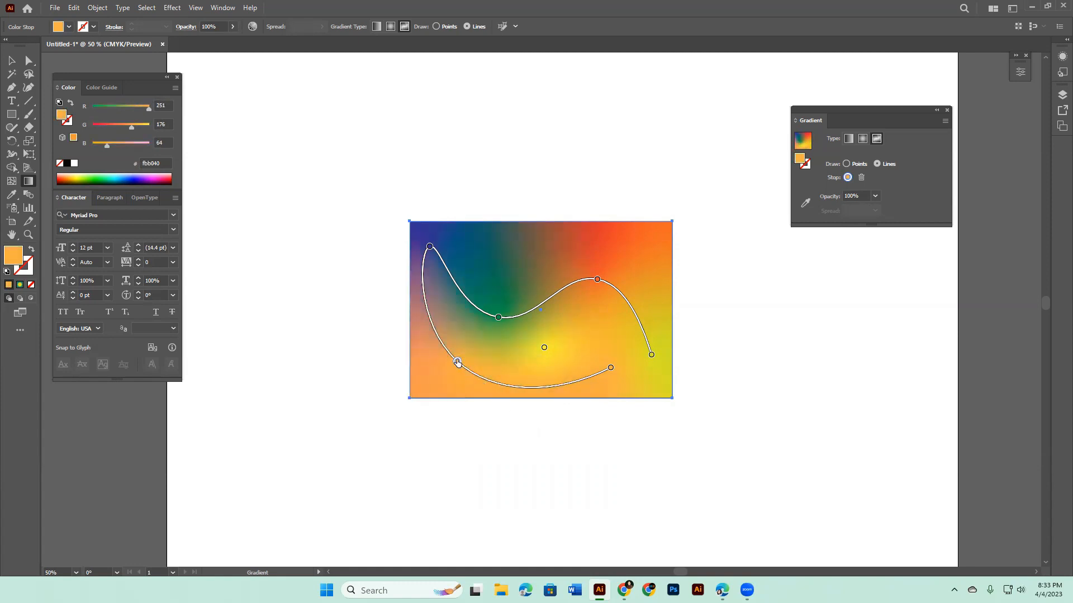
Delete the dark green, orange and yellow-green stops from the gradient line.
{"action": "left_click", "coordinate": [498, 317]}
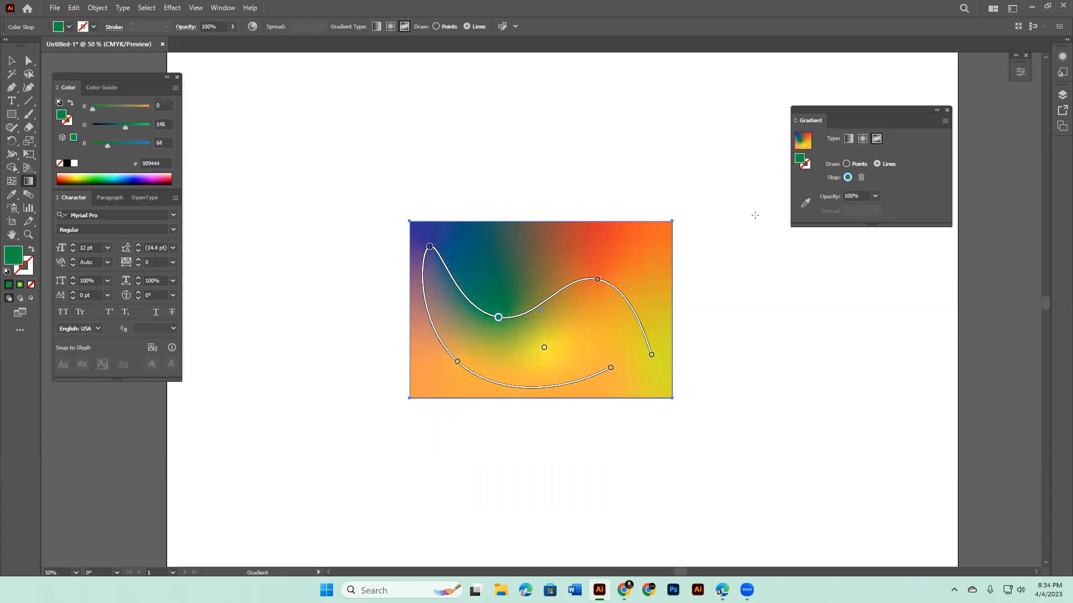
{"action": "left_click", "coordinate": [861, 178]}
{"action": "left_click", "coordinate": [597, 280]}
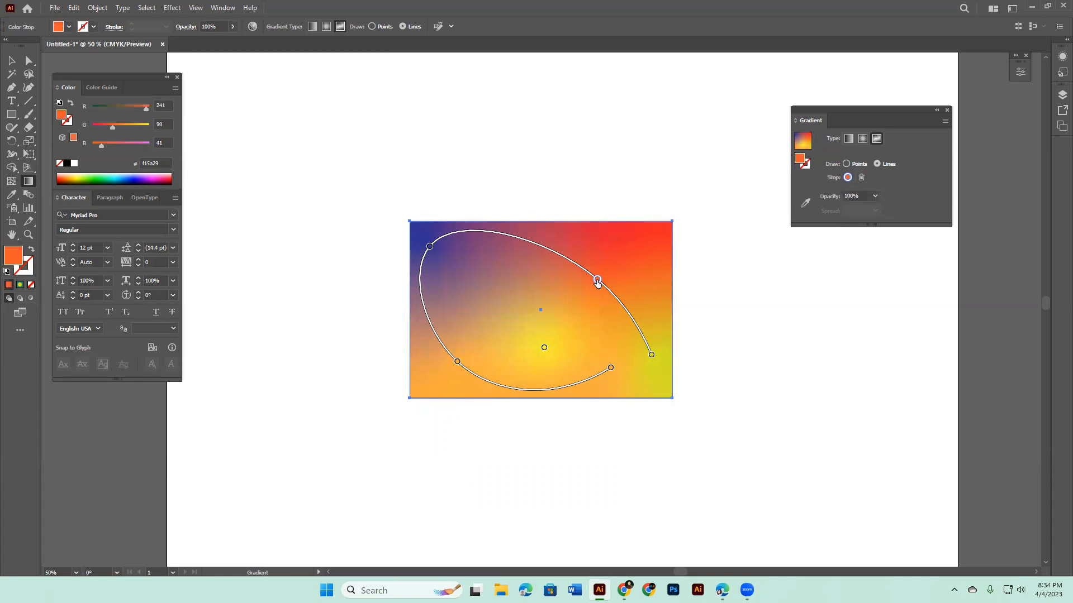
{"action": "key", "text": "Delete"}
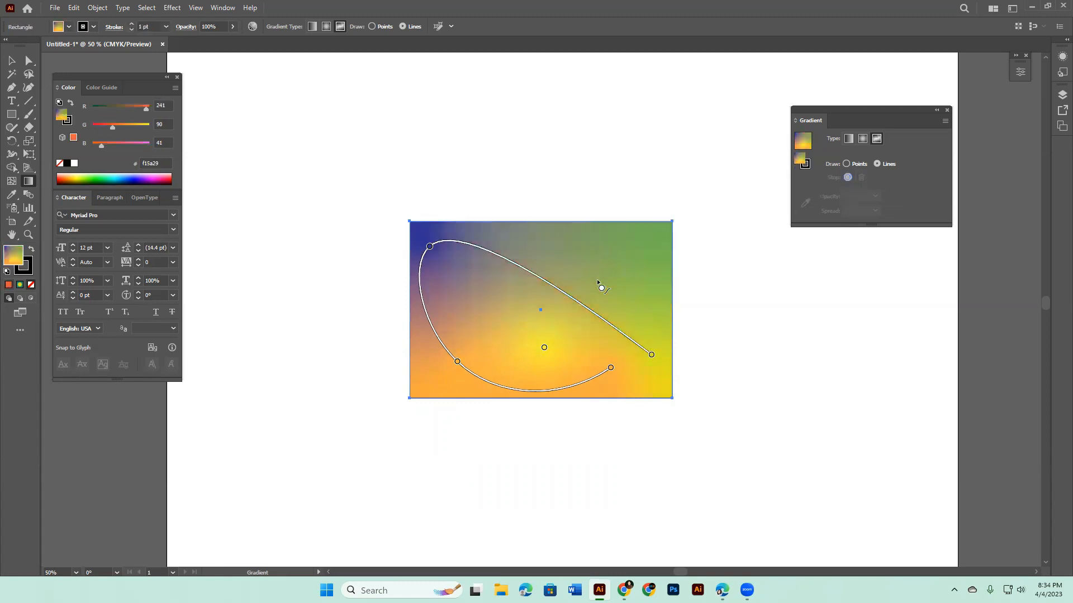
{"action": "left_click", "coordinate": [651, 356]}
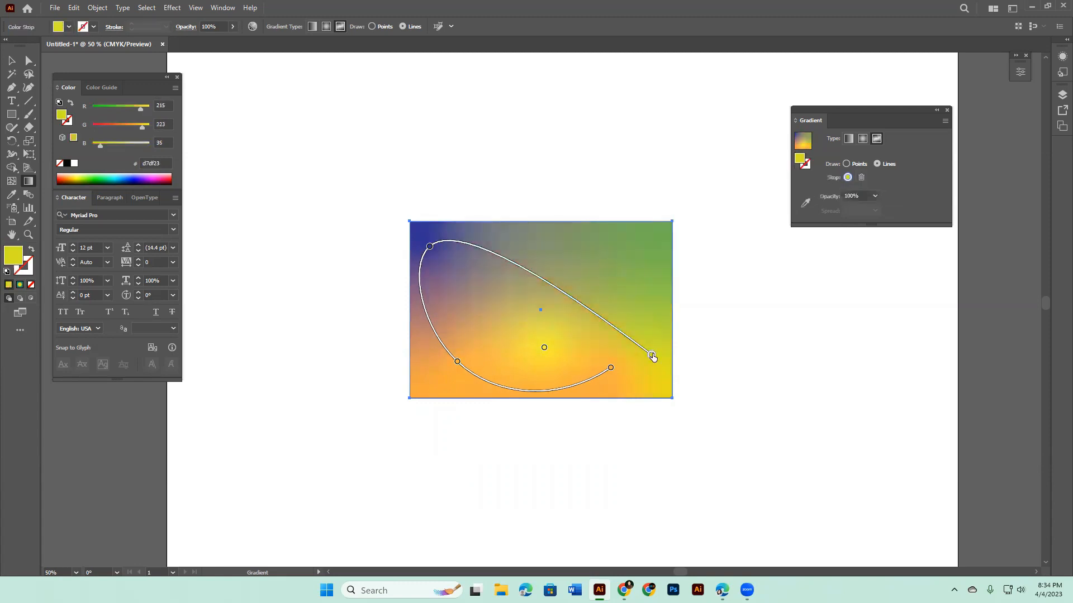
{"action": "key", "text": "Delete"}
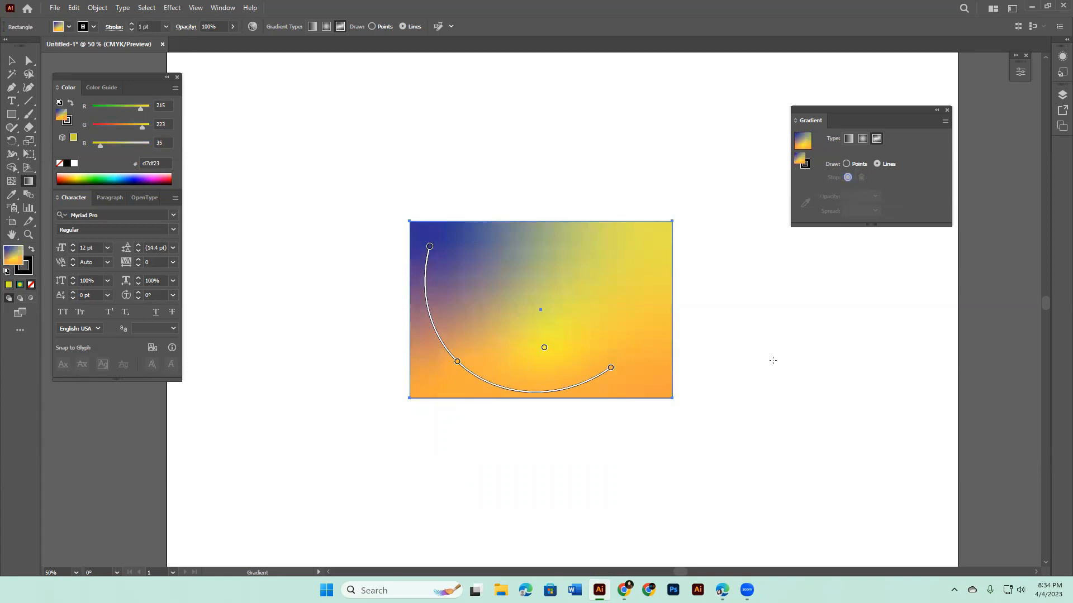
Move the gradient rectangle slightly up and to the left on the artboard.
{"action": "left_click", "coordinate": [429, 247]}
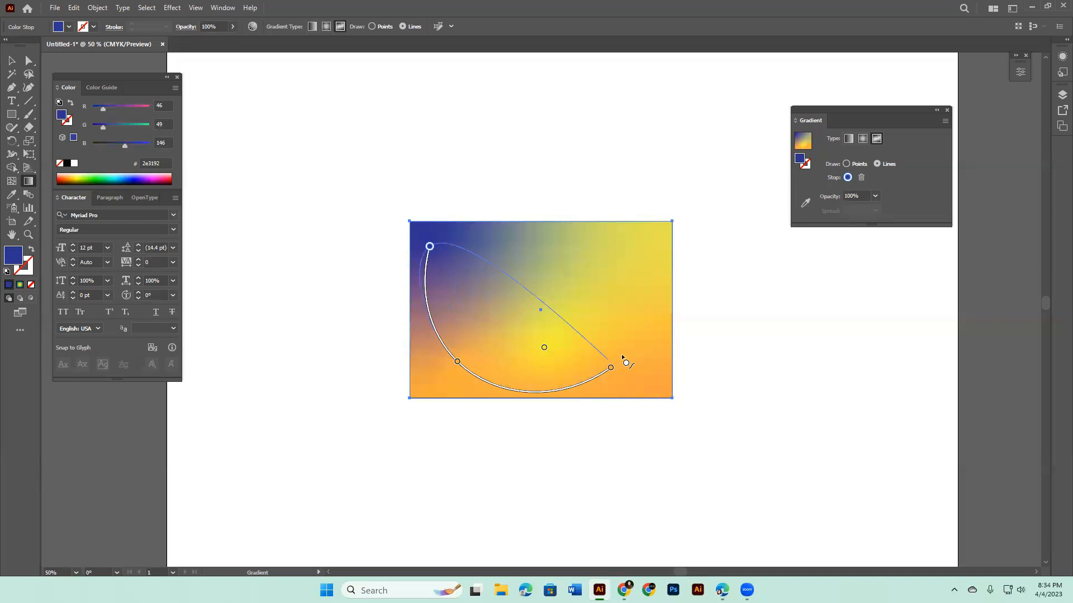
{"action": "left_click", "coordinate": [12, 61]}
{"action": "left_click_drag", "start_coordinate": [586, 302], "coordinate": [565, 259]}
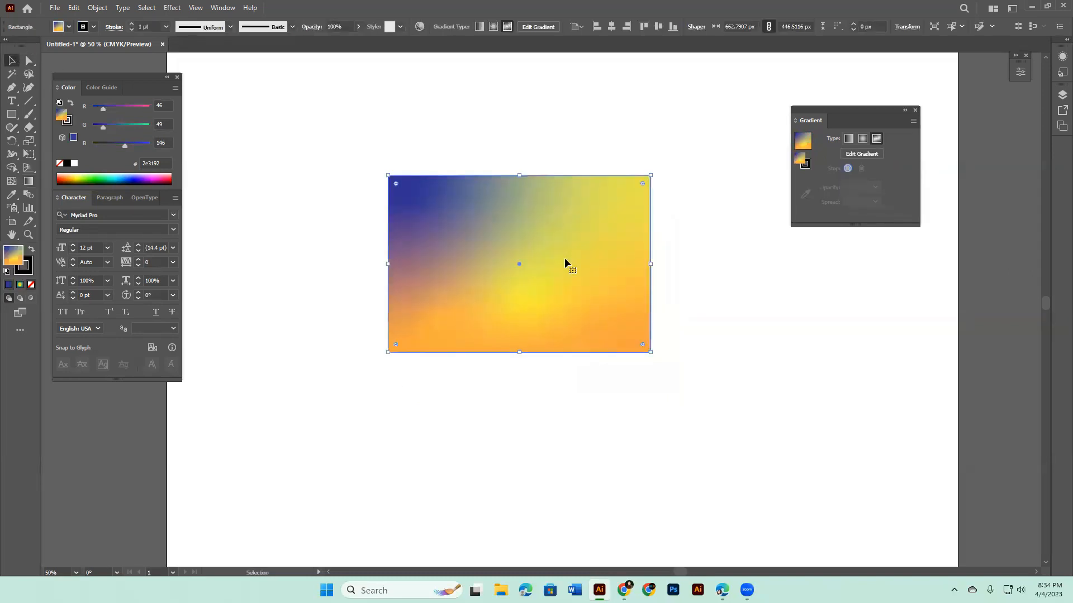
Increase the rectangle's stroke weight to 16 pt.
{"action": "left_click", "coordinate": [131, 25]}
{"action": "left_click", "coordinate": [131, 25]}
{"action": "left_click", "coordinate": [131, 25]}
{"action": "left_click", "coordinate": [131, 25]}
{"action": "left_click", "coordinate": [131, 25]}
{"action": "left_click", "coordinate": [131, 25]}
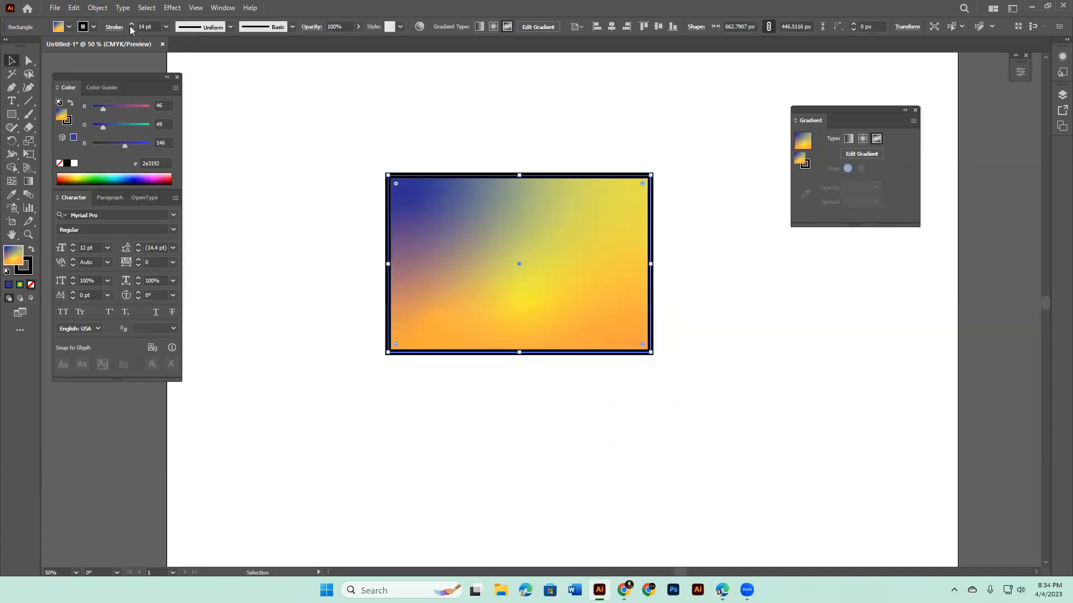
{"action": "left_click", "coordinate": [130, 25]}
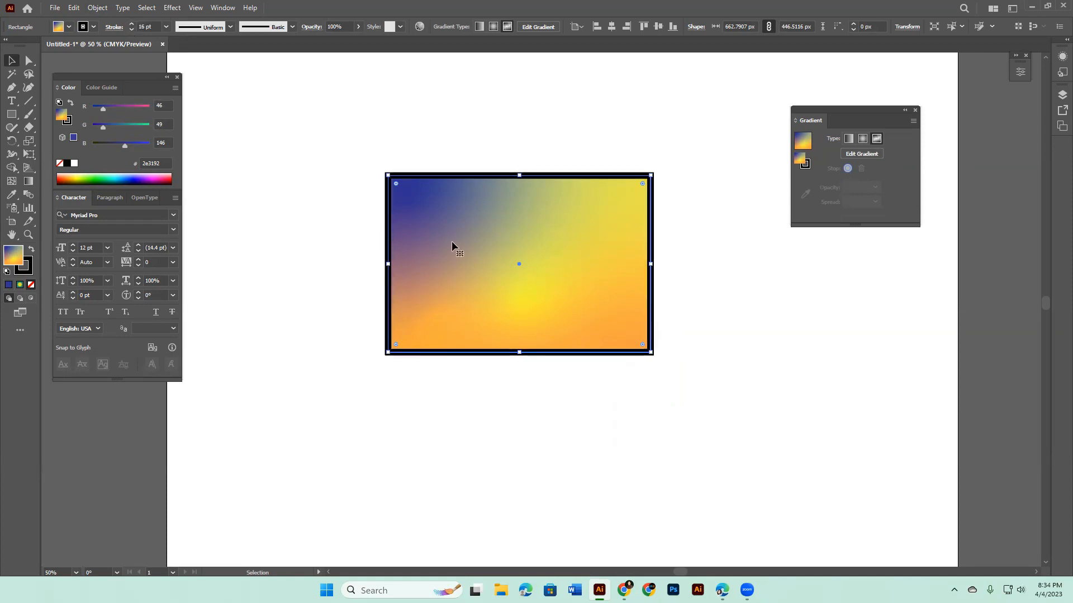
Try a radial gradient on the rectangle's fill, followed by a freeform gradient.
{"action": "left_click", "coordinate": [861, 139]}
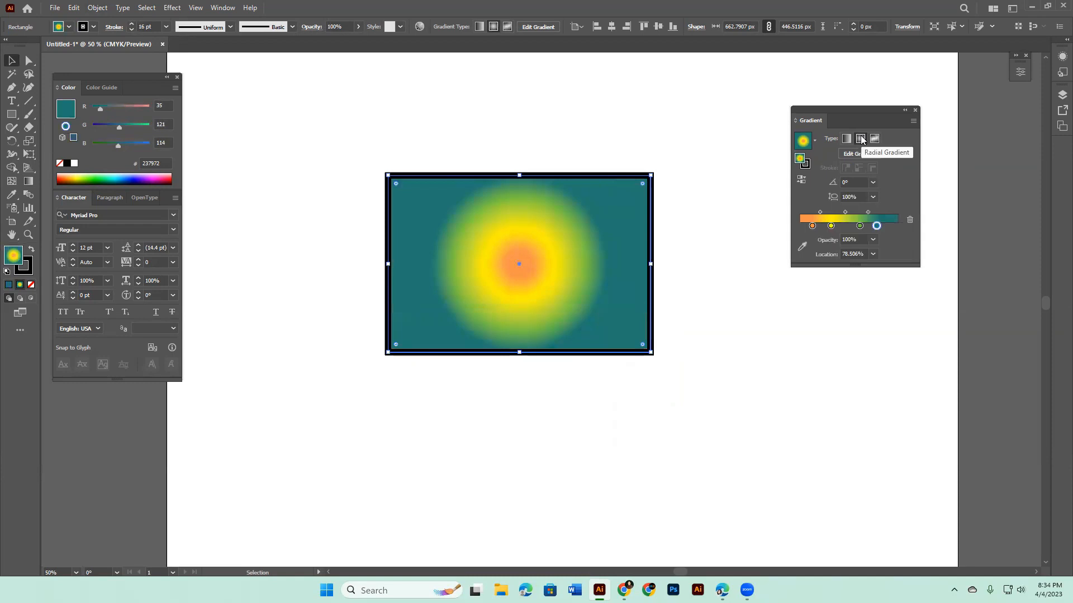
{"action": "left_click", "coordinate": [877, 139]}
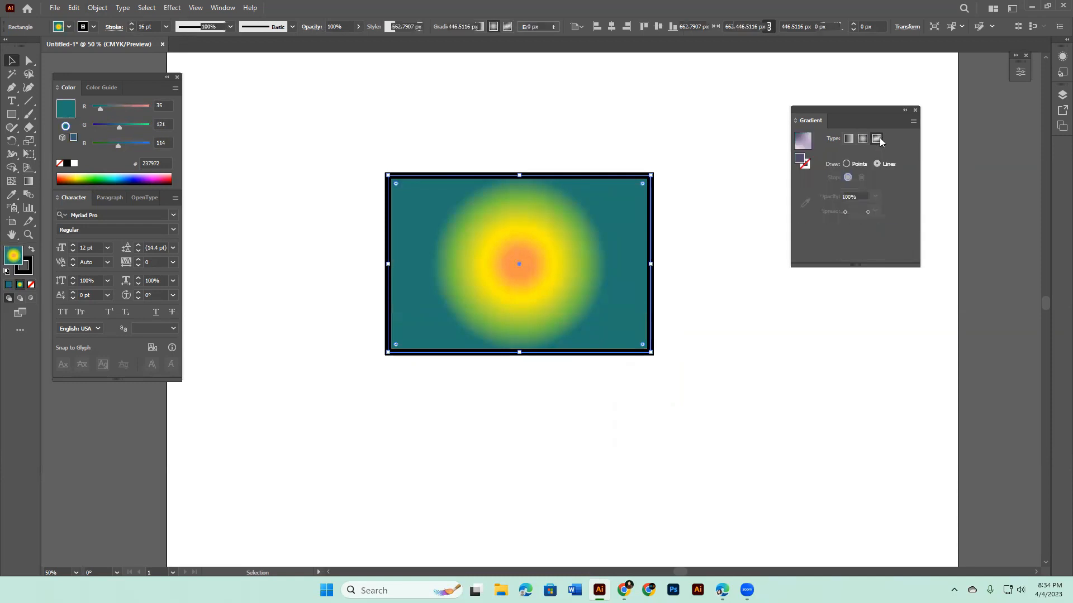
Apply a linear gradient to the rectangle's stroke and set it to run across the stroke.
{"action": "left_click", "coordinate": [30, 268]}
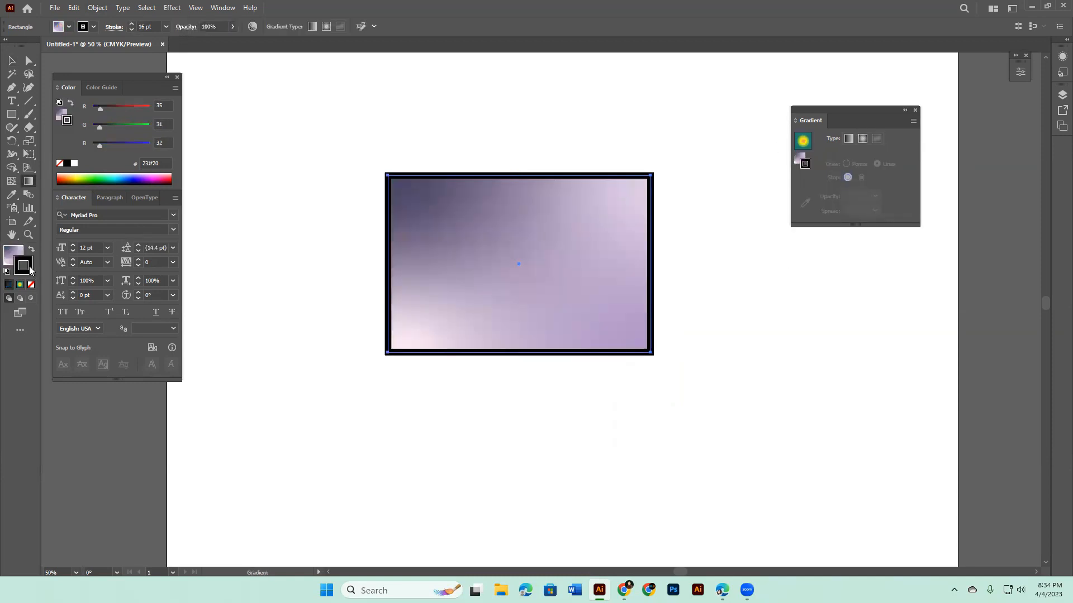
{"action": "left_click", "coordinate": [848, 140]}
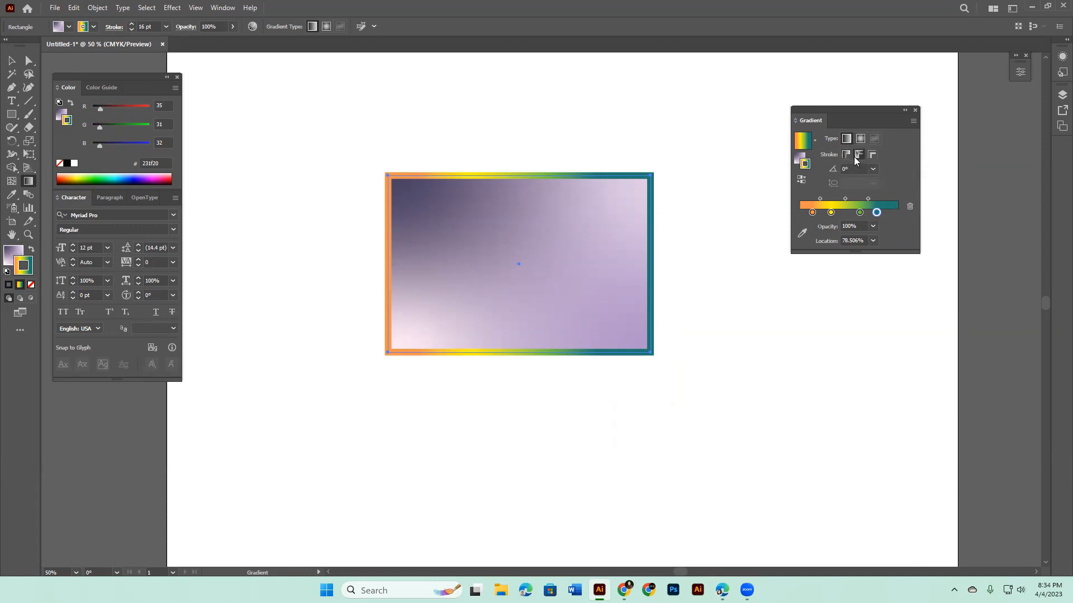
{"action": "left_click", "coordinate": [858, 155]}
{"action": "left_click", "coordinate": [871, 153]}
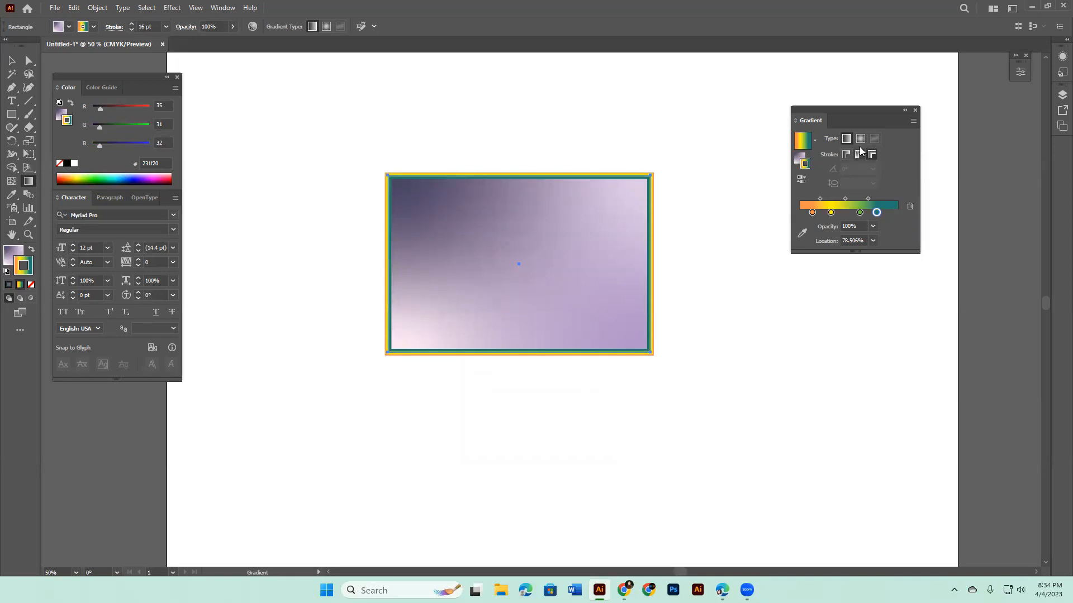
Reduce the stroke gradient to an orange stop at the start and a teal stop at the end, removing the yellow and green stops.
{"action": "left_click", "coordinate": [11, 60]}
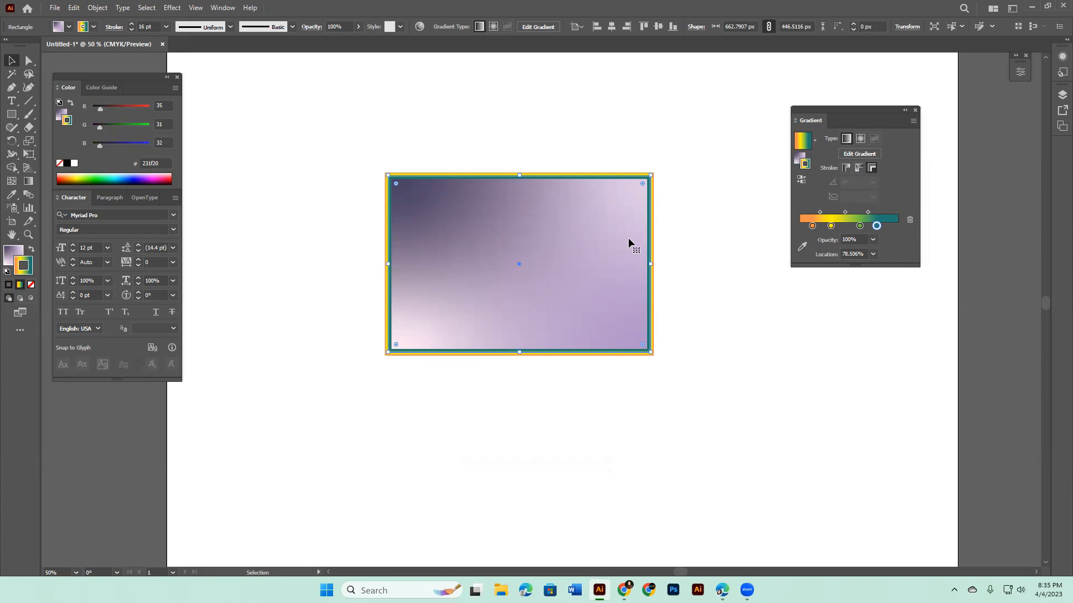
{"action": "left_click_drag", "start_coordinate": [830, 226], "coordinate": [799, 226]}
{"action": "left_click", "coordinate": [877, 225]}
{"action": "left_click_drag", "start_coordinate": [876, 226], "coordinate": [866, 268]}
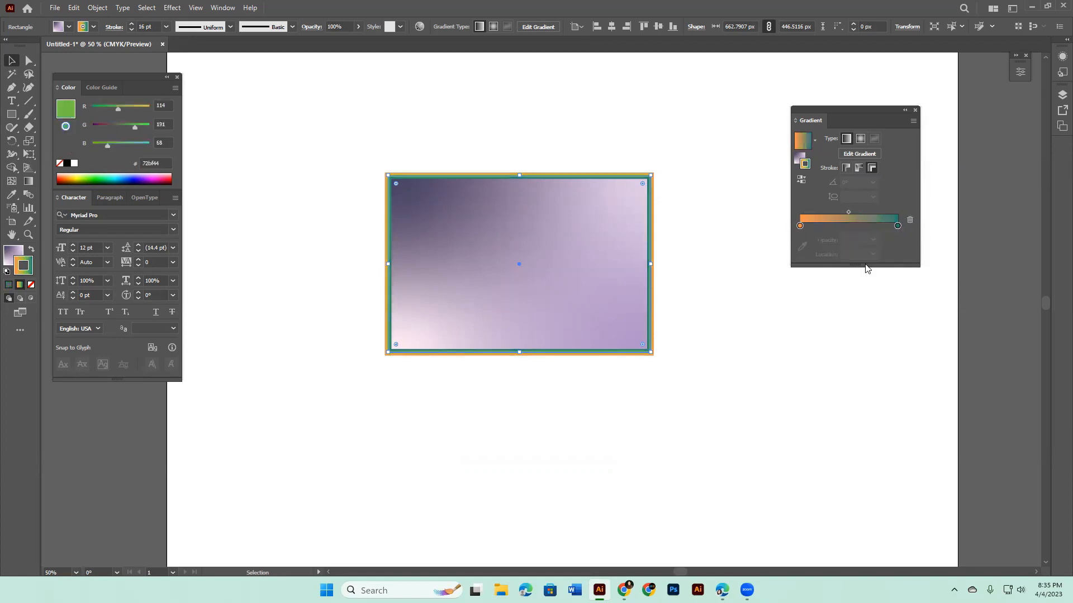
Recolor the stroke gradient's start stop white and its end stop black using the swatches.
{"action": "double_click", "coordinate": [799, 225]}
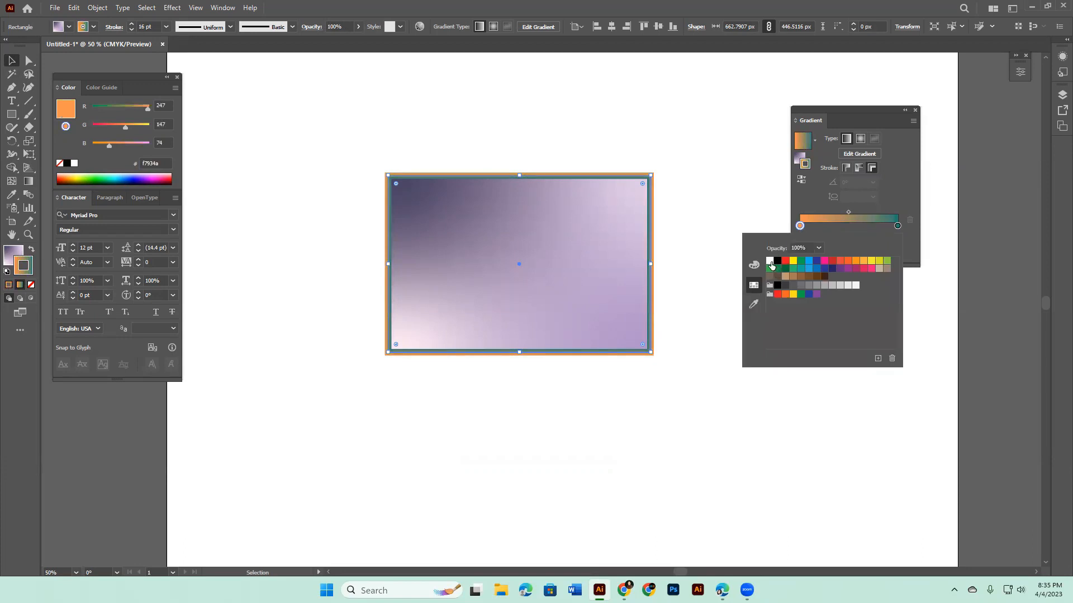
{"action": "left_click", "coordinate": [770, 261]}
{"action": "left_click", "coordinate": [898, 226]}
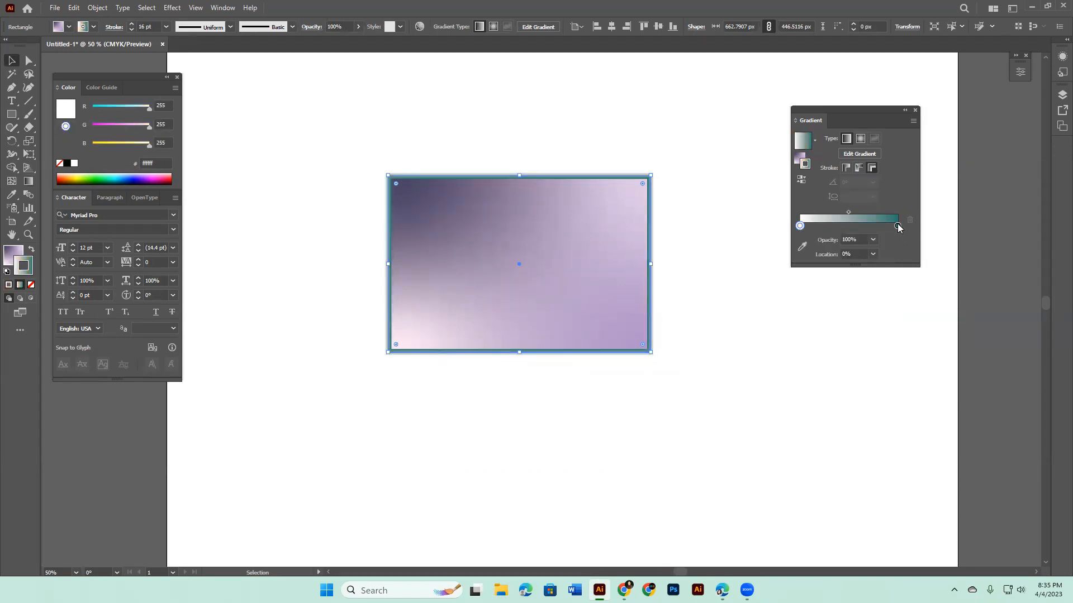
{"action": "double_click", "coordinate": [897, 225]}
{"action": "left_click", "coordinate": [777, 261]}
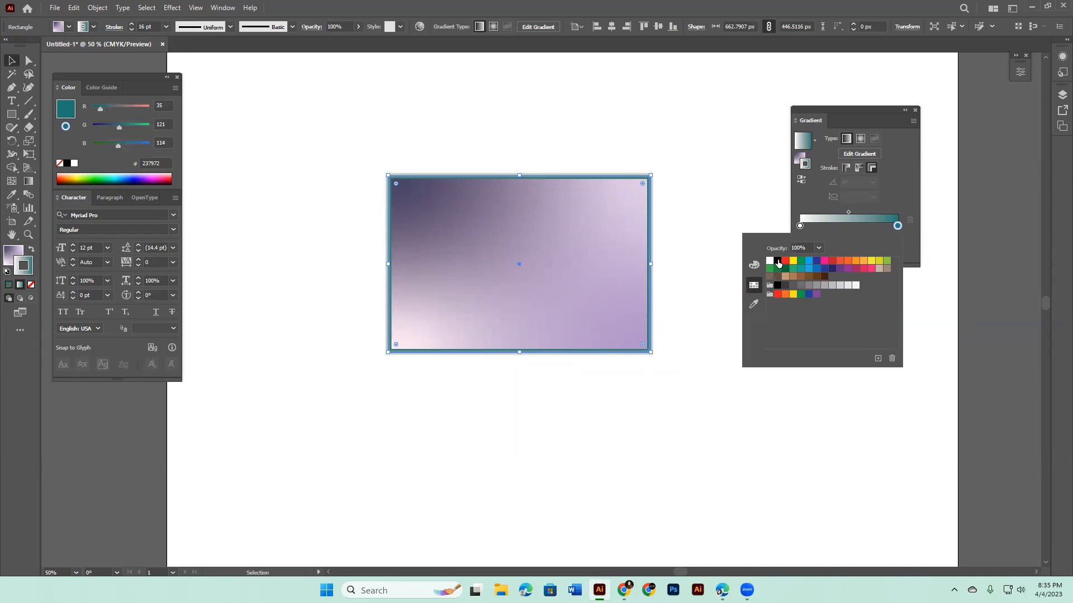
{"action": "left_click", "coordinate": [870, 199]}
Increase the rectangle's stroke weight to 35 pt and move the rectangle slightly down and to the right.
{"action": "left_click", "coordinate": [153, 26]}
{"action": "scroll", "coordinate": [153, 27], "scroll_direction": "up", "scroll_amount": 6}
{"action": "scroll", "coordinate": [153, 26], "scroll_direction": "up", "scroll_amount": 13}
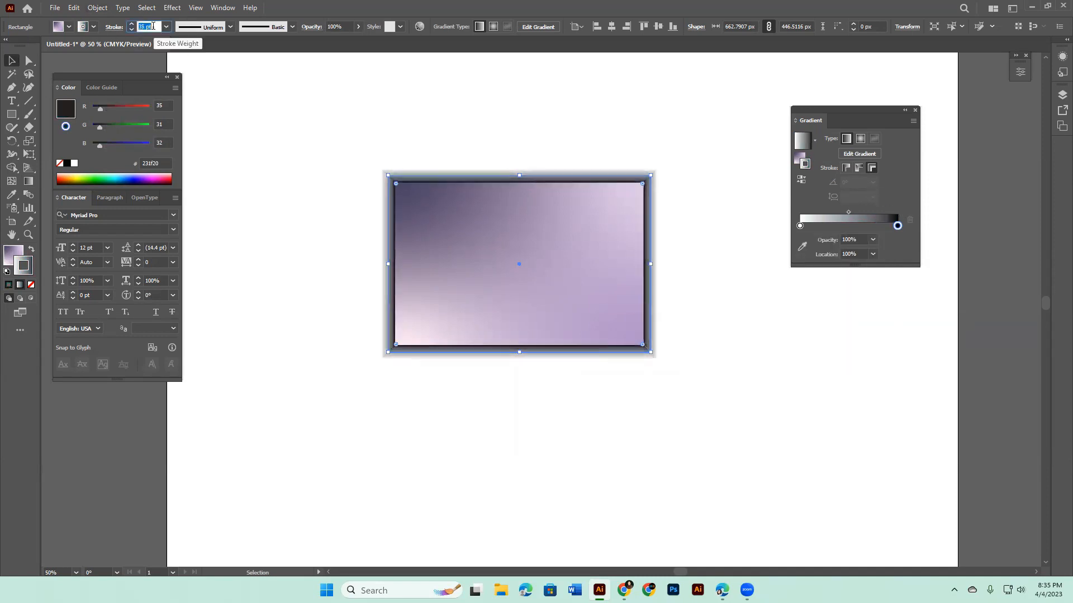
{"action": "left_click", "coordinate": [218, 154]}
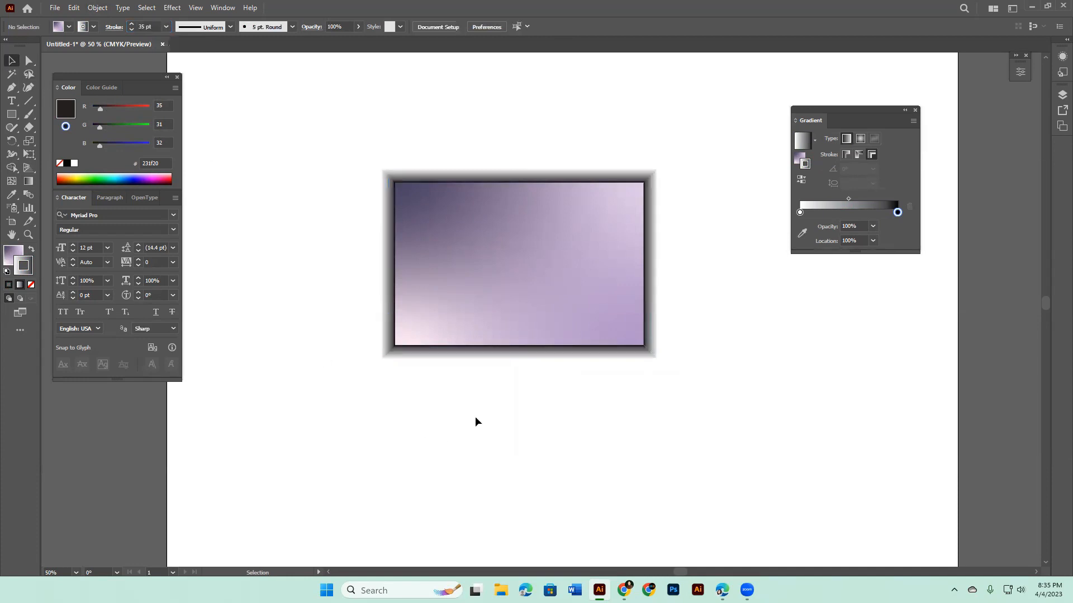
{"action": "left_click", "coordinate": [585, 274]}
{"action": "mouse_move", "coordinate": [594, 276]}
{"action": "left_mouse_down"}
{"action": "mouse_move", "coordinate": [620, 320]}
{"action": "mouse_move", "coordinate": [594, 287]}
{"action": "left_mouse_up"}
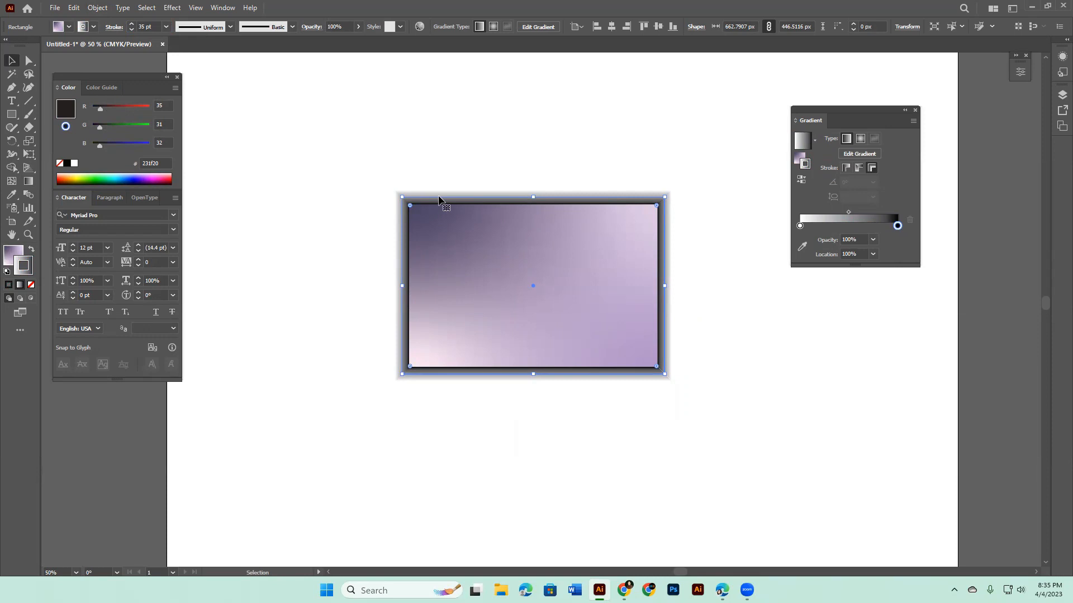
Change the rectangle's fill to a linear gradient using the Orange, Yellow preset, and deselect it.
{"action": "left_click", "coordinate": [13, 251]}
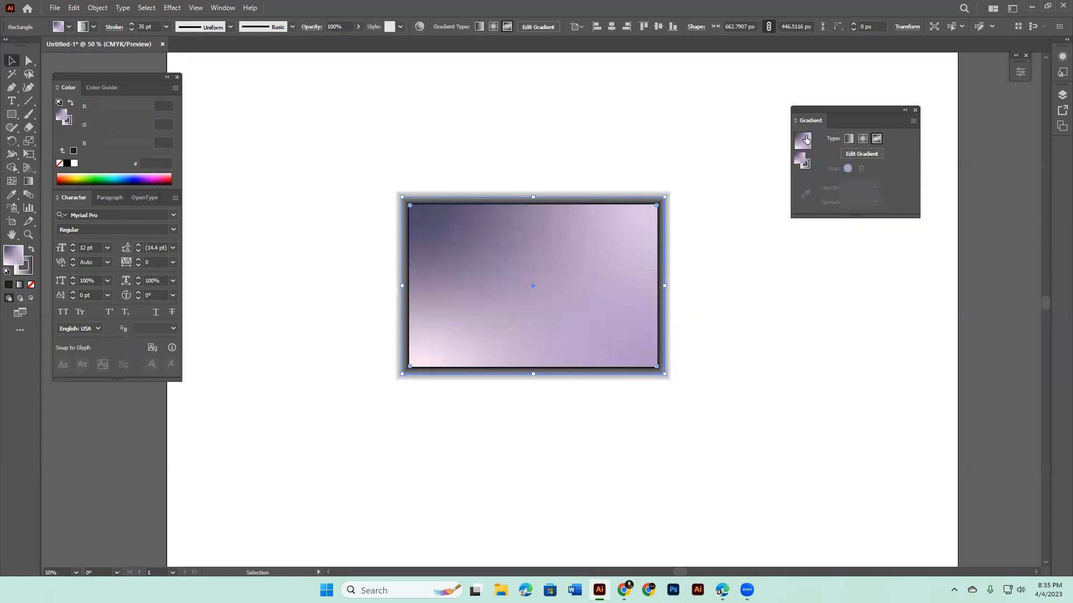
{"action": "left_click", "coordinate": [850, 140]}
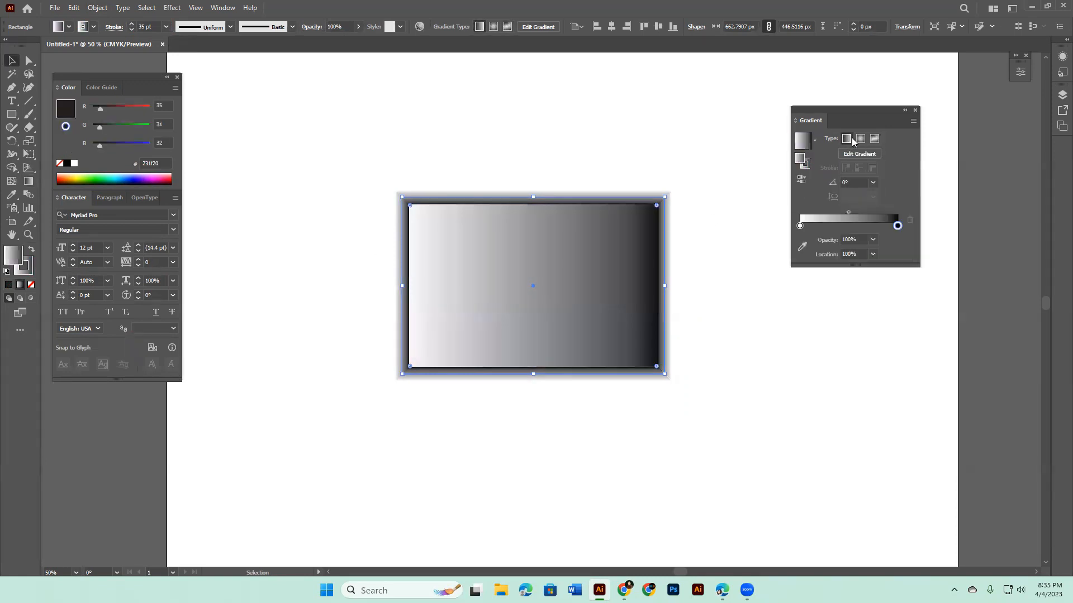
{"action": "left_click", "coordinate": [815, 141]}
{"action": "left_click", "coordinate": [751, 179]}
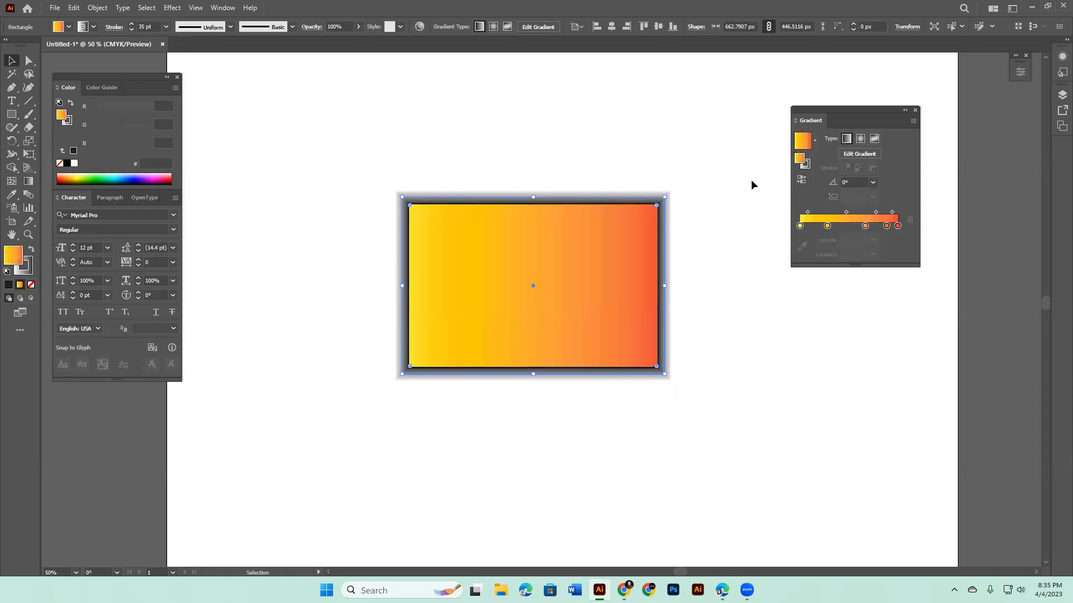
{"action": "left_click", "coordinate": [735, 211]}
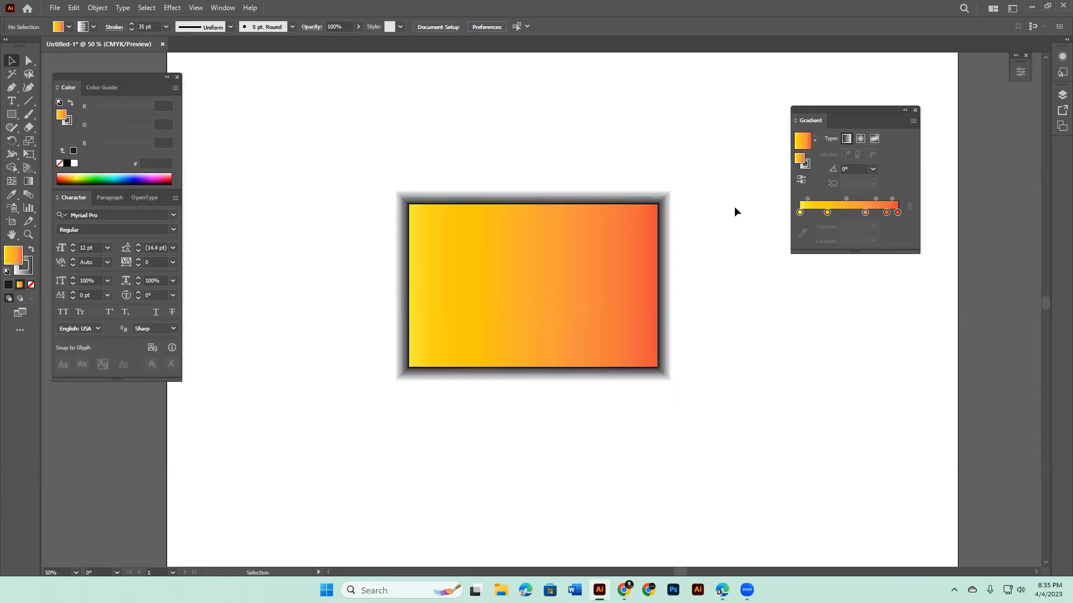
Reverse the rectangle's fill gradient so it runs from red-orange on the left to yellow on the right.
{"action": "left_click", "coordinate": [815, 141]}
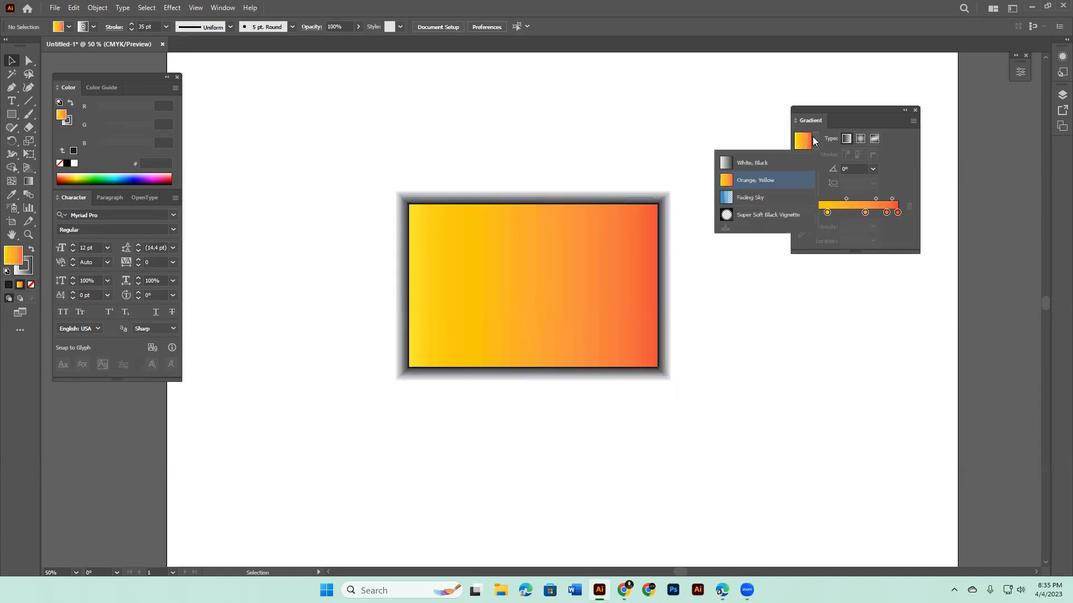
{"action": "left_click", "coordinate": [663, 124]}
{"action": "left_click", "coordinate": [612, 267]}
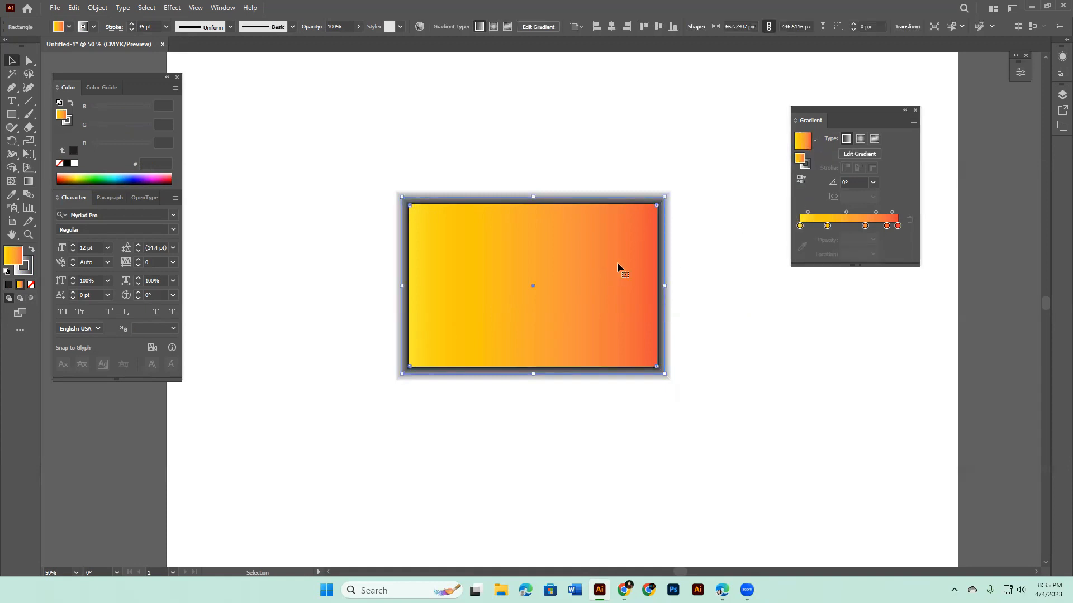
{"action": "left_click", "coordinate": [801, 179]}
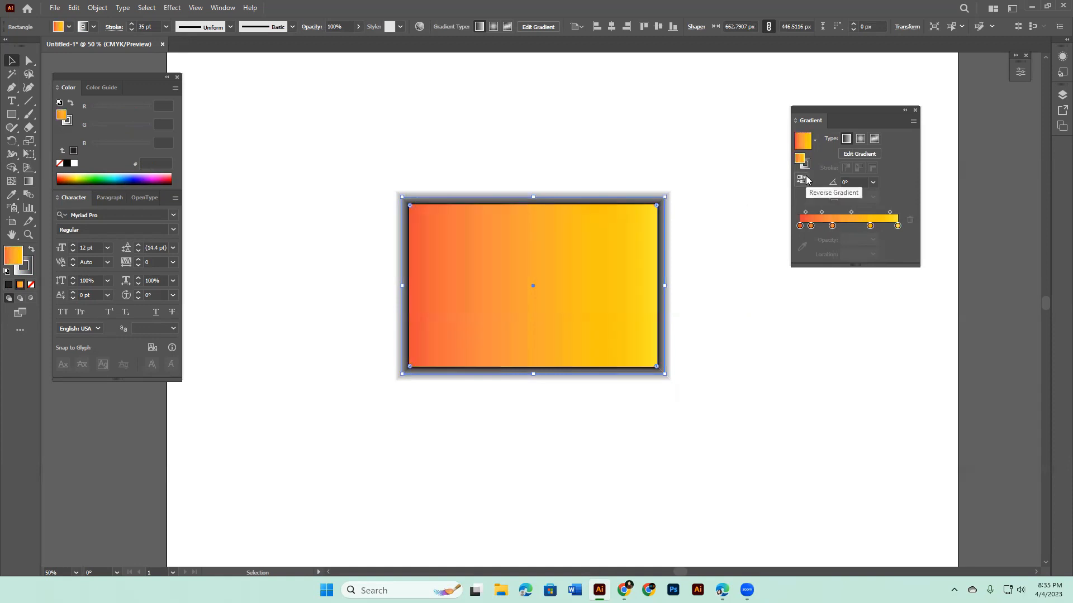
{"action": "left_click", "coordinate": [801, 179]}
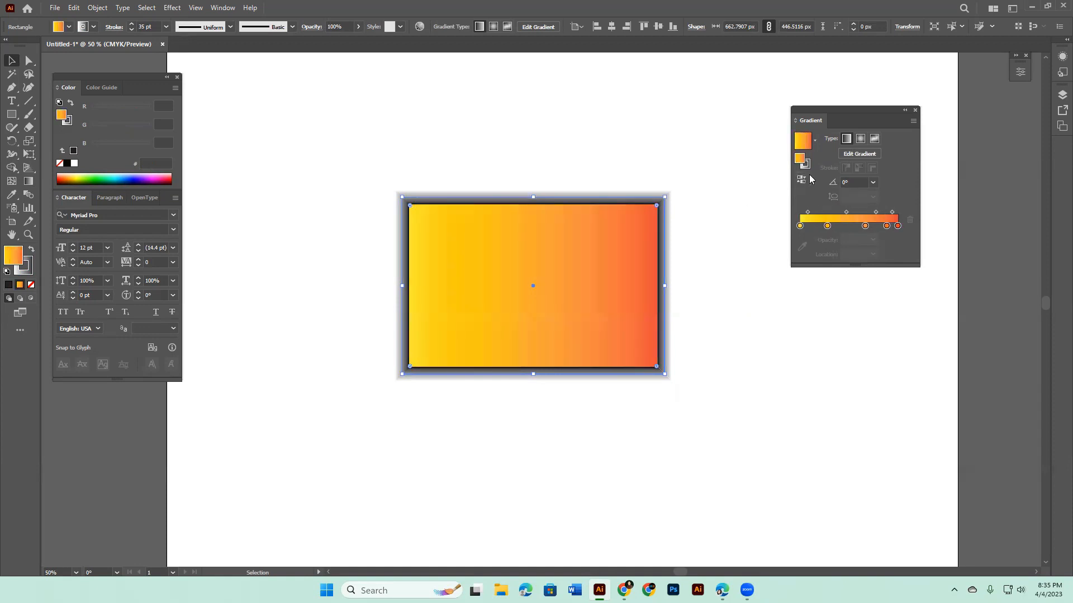
{"action": "left_click", "coordinate": [802, 180]}
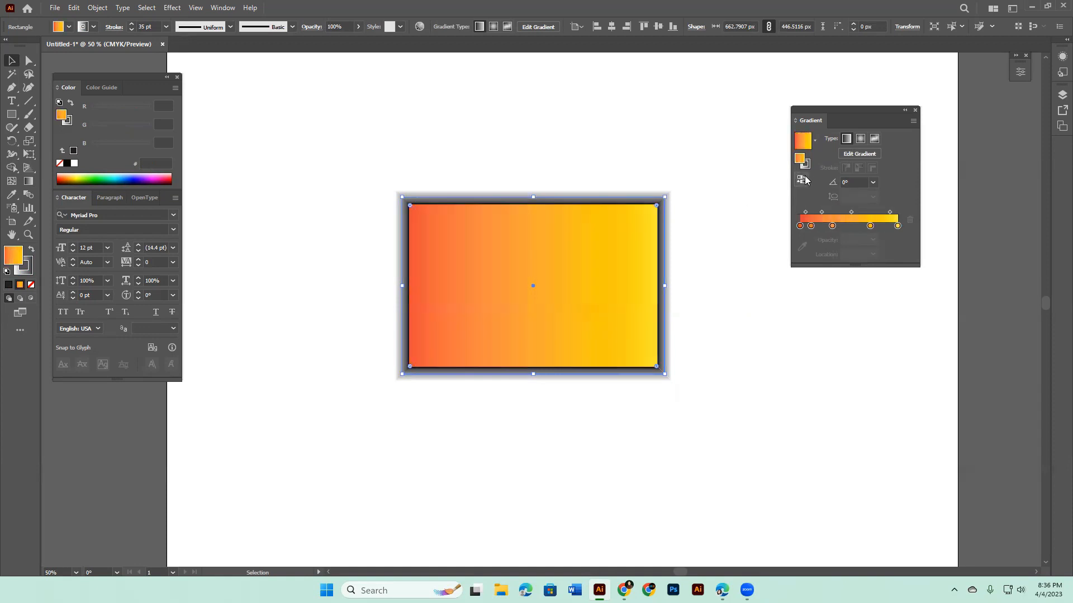
Try fill gradient angles of -60° and -135°, and return the angle to 0°.
{"action": "left_click", "coordinate": [873, 183]}
{"action": "left_click", "coordinate": [885, 335]}
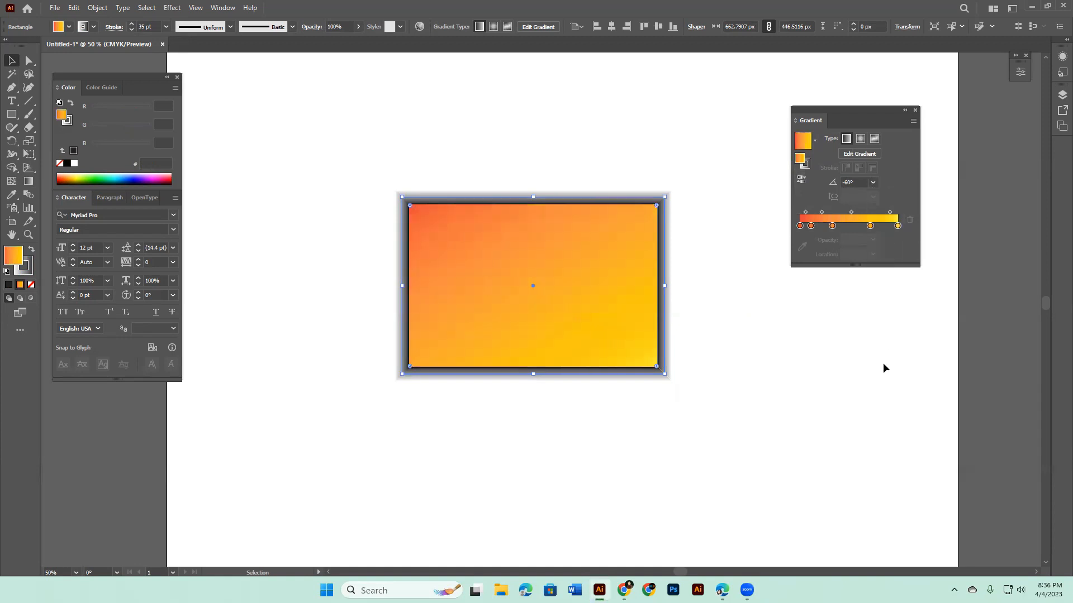
{"action": "left_click", "coordinate": [873, 184]}
{"action": "left_click", "coordinate": [891, 372]}
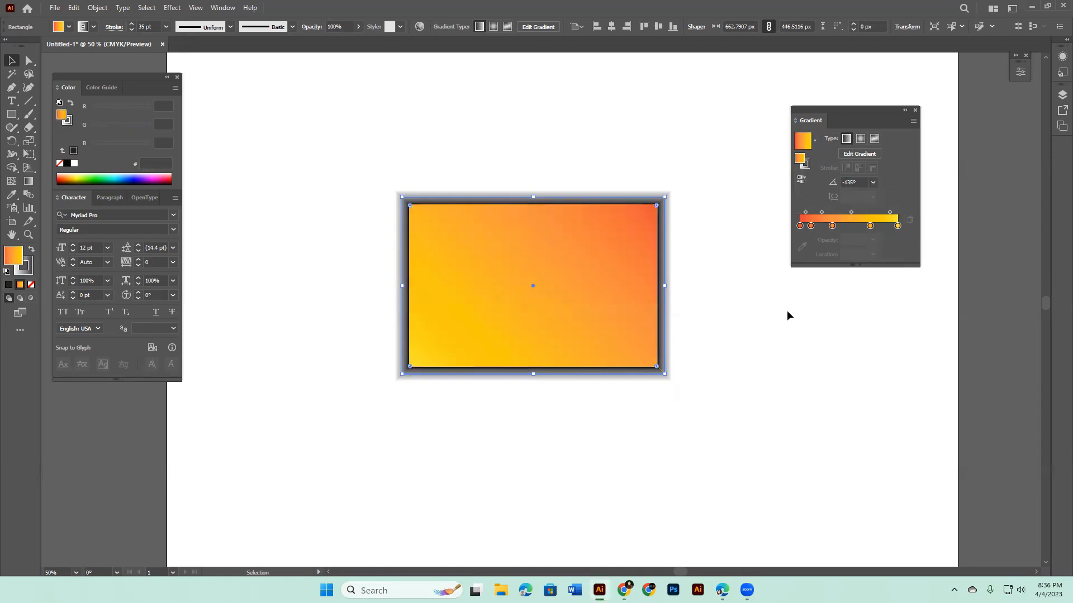
{"action": "left_click", "coordinate": [873, 183]}
{"action": "left_click", "coordinate": [883, 295]}
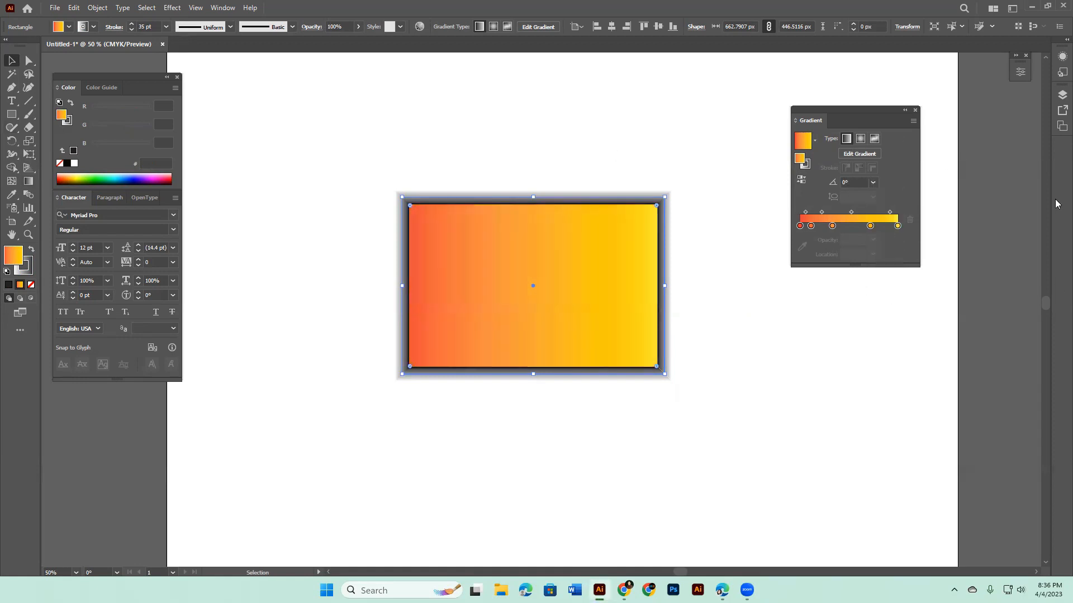
Move the rectangle toward the artboard's upper-left area.
{"action": "left_click_drag", "start_coordinate": [564, 296], "coordinate": [448, 214]}
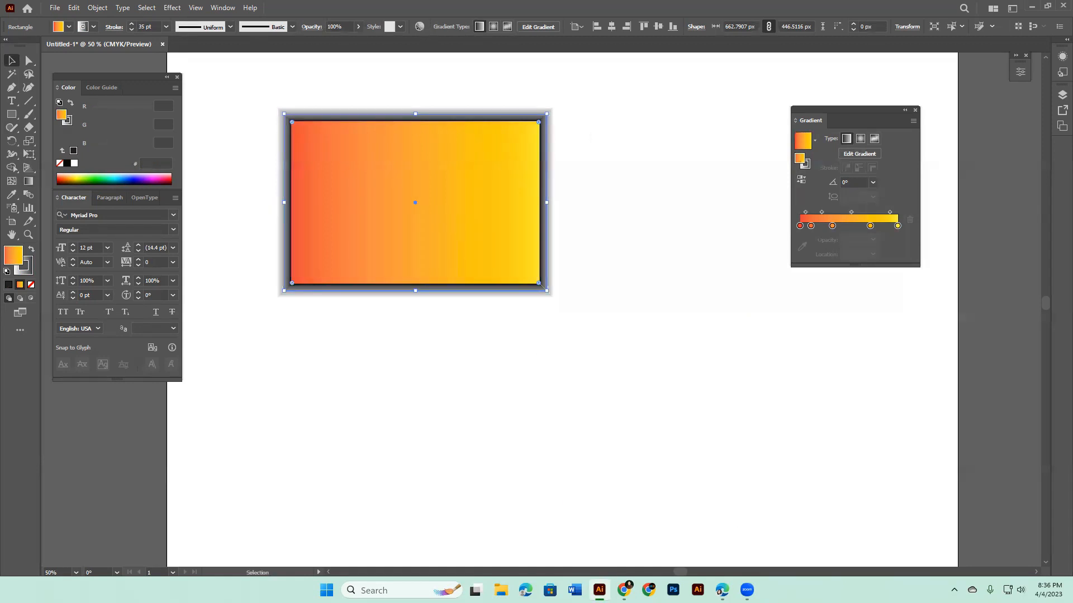
Switch to Chrome and open the uiGradients website (uigradients.com) in a new tab.
{"action": "left_click", "coordinate": [624, 591]}
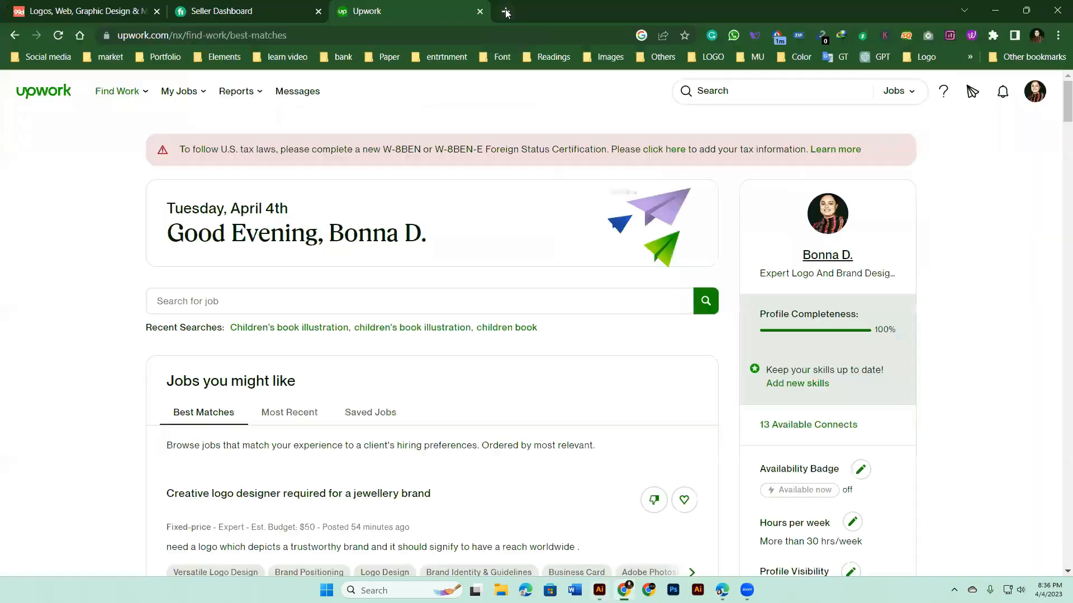
{"action": "left_click", "coordinate": [505, 11]}
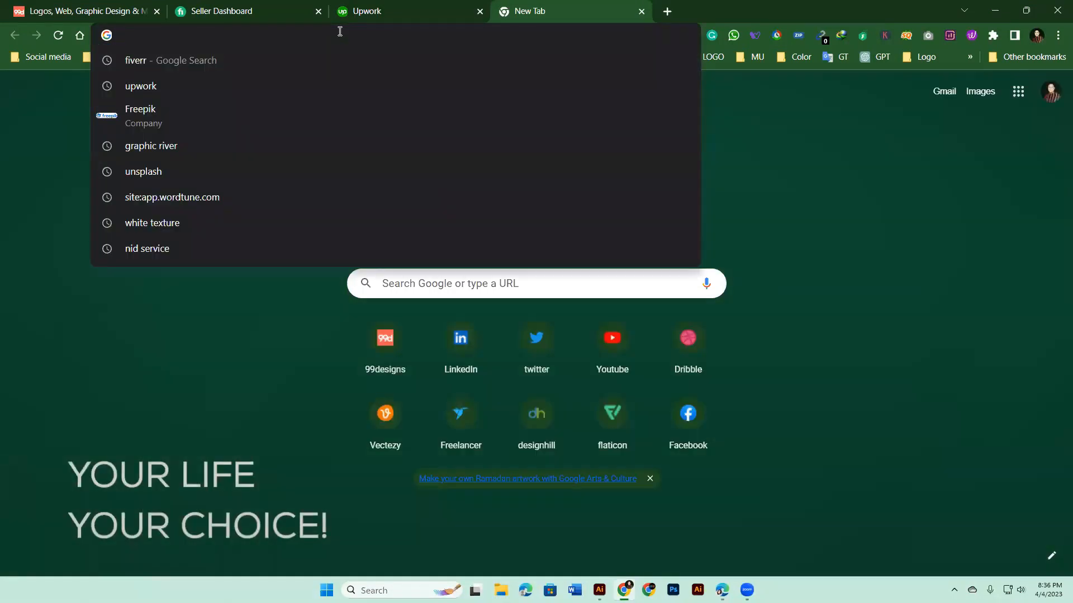
{"action": "type", "text": "uig"}
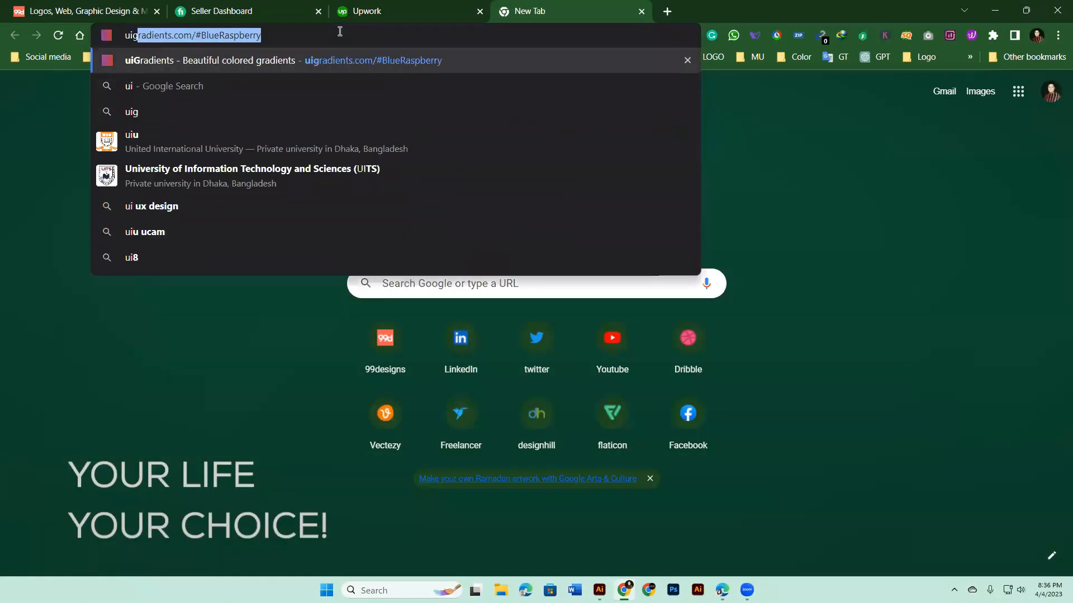
{"action": "type", "text": "radients"}
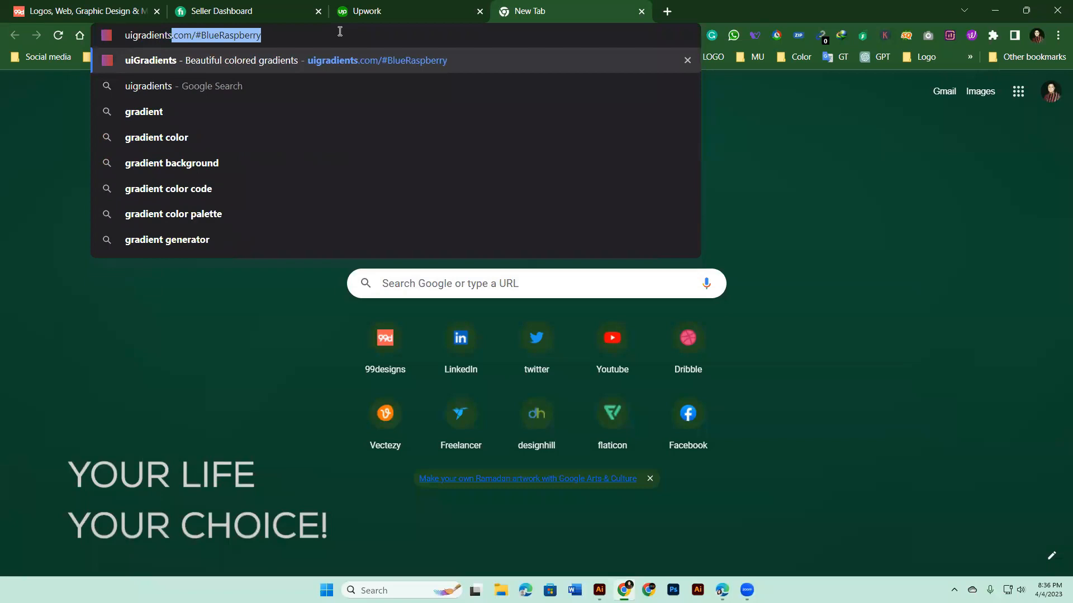
{"action": "key", "text": "Return"}
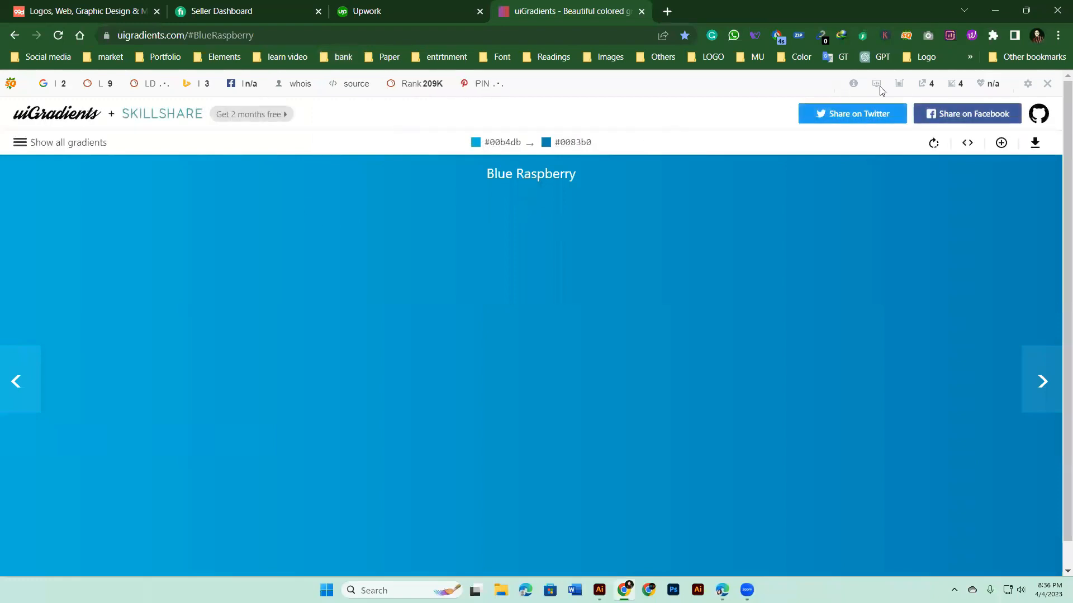
Dismiss the extension bar, show all gradients on uiGradients and open the one named Magic.
{"action": "left_click", "coordinate": [1047, 84]}
{"action": "left_click", "coordinate": [845, 140]}
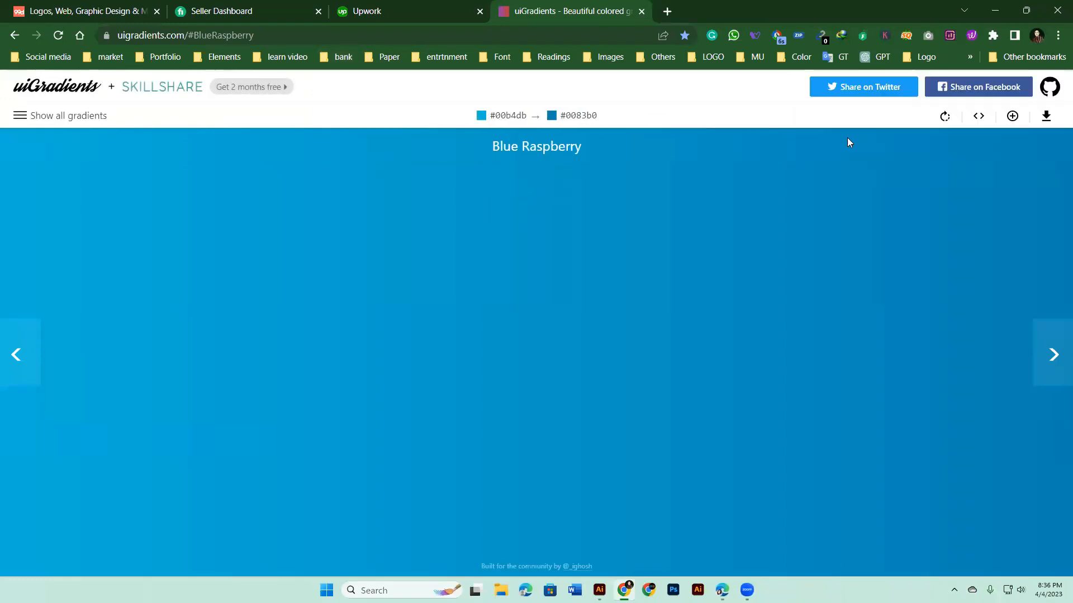
{"action": "left_click", "coordinate": [77, 118]}
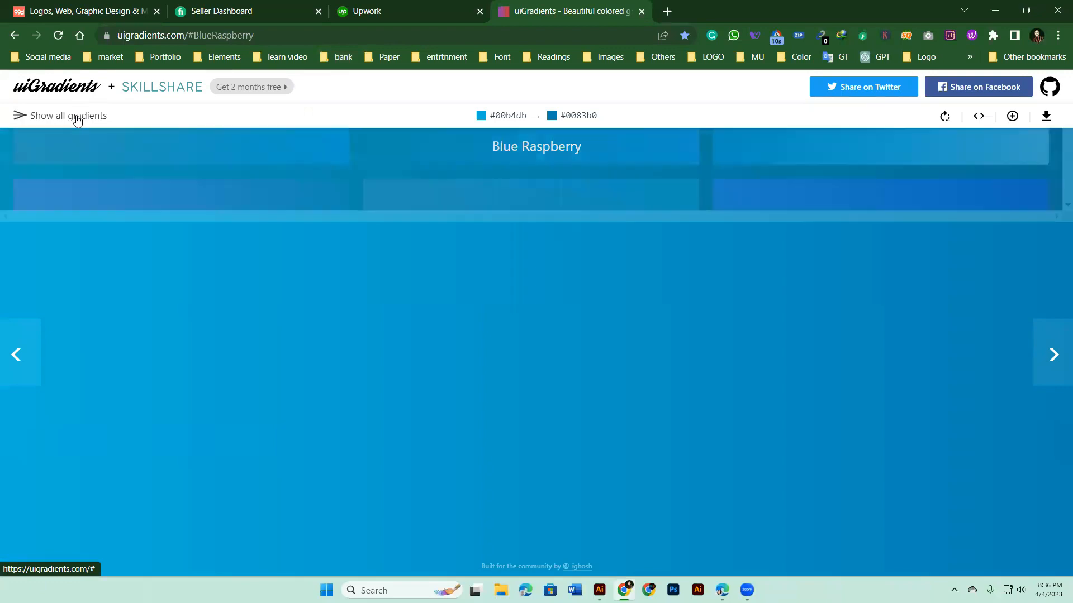
{"action": "scroll", "coordinate": [704, 389], "scroll_direction": "down", "scroll_amount": 10}
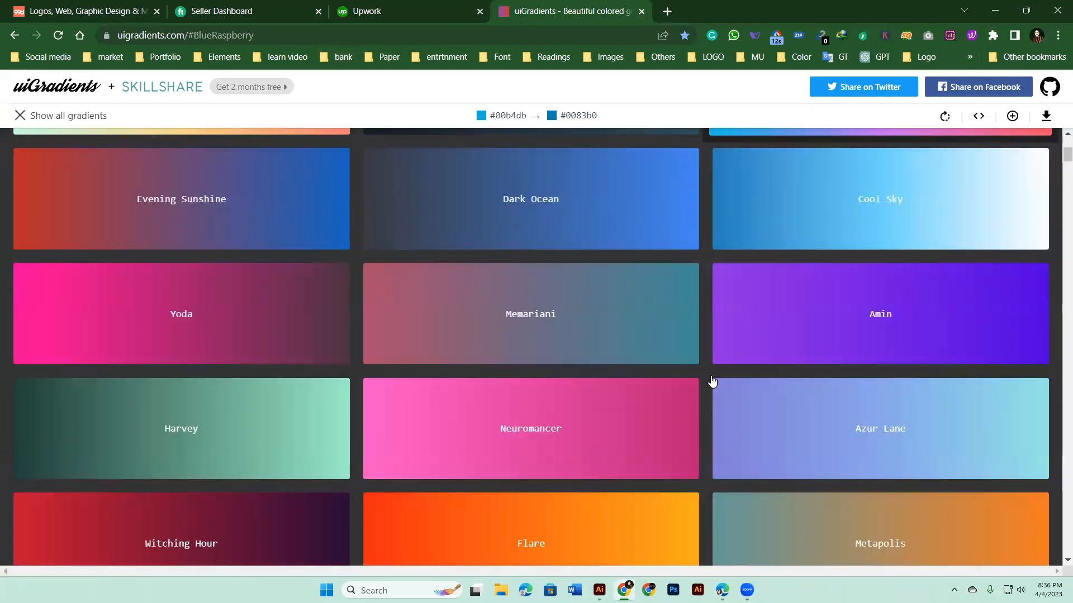
{"action": "scroll", "coordinate": [711, 379], "scroll_direction": "down", "scroll_amount": 5}
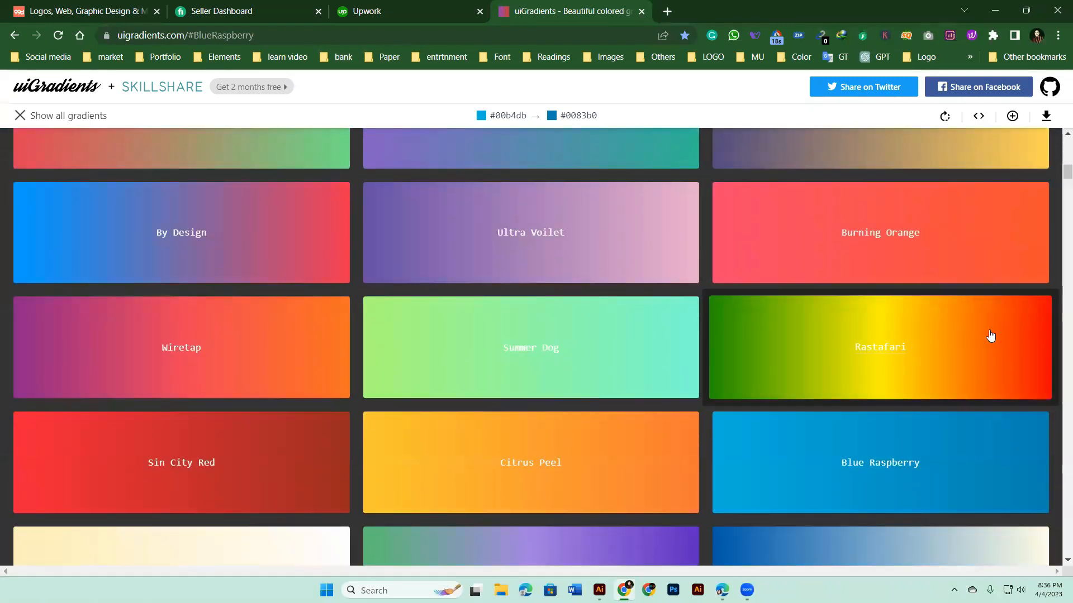
{"action": "scroll", "coordinate": [991, 334], "scroll_direction": "down", "scroll_amount": 5}
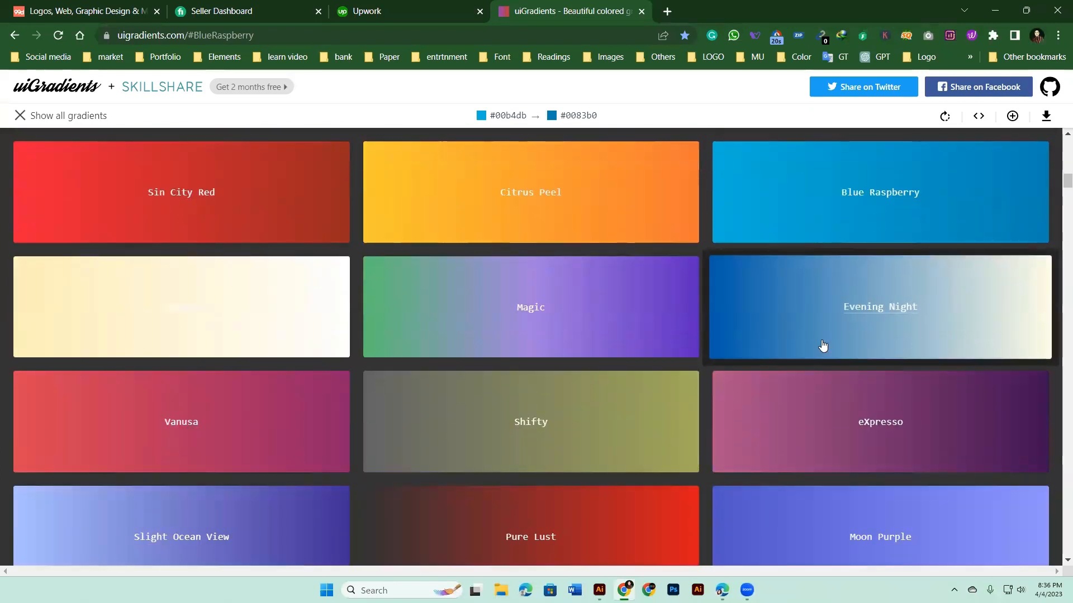
{"action": "left_click", "coordinate": [584, 314]}
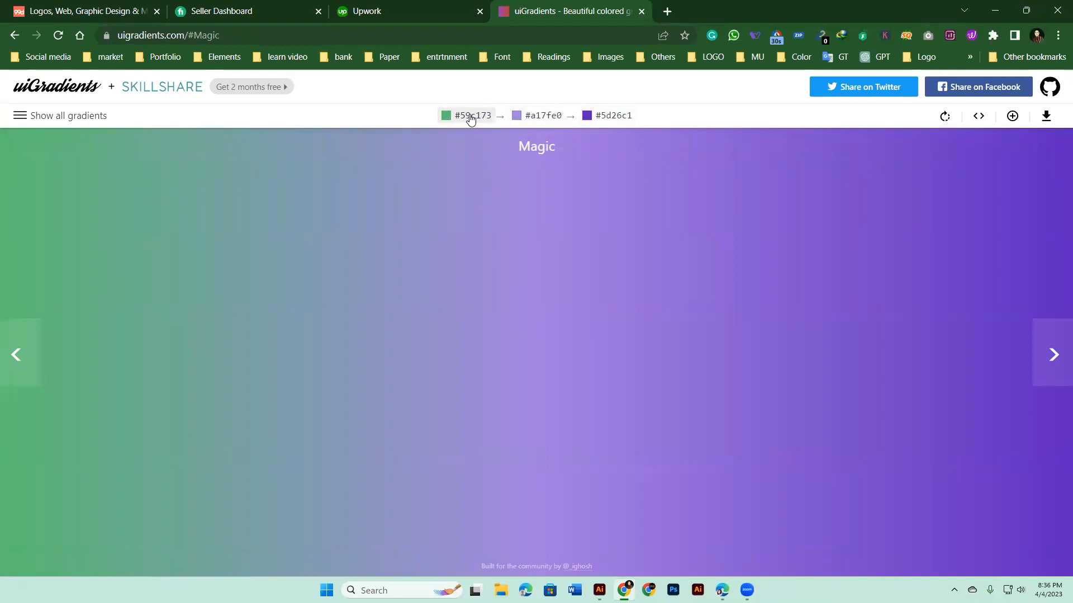
Copy the Magic gradient's first color code, #59c173, and switch back to Illustrator.
{"action": "left_click", "coordinate": [470, 117]}
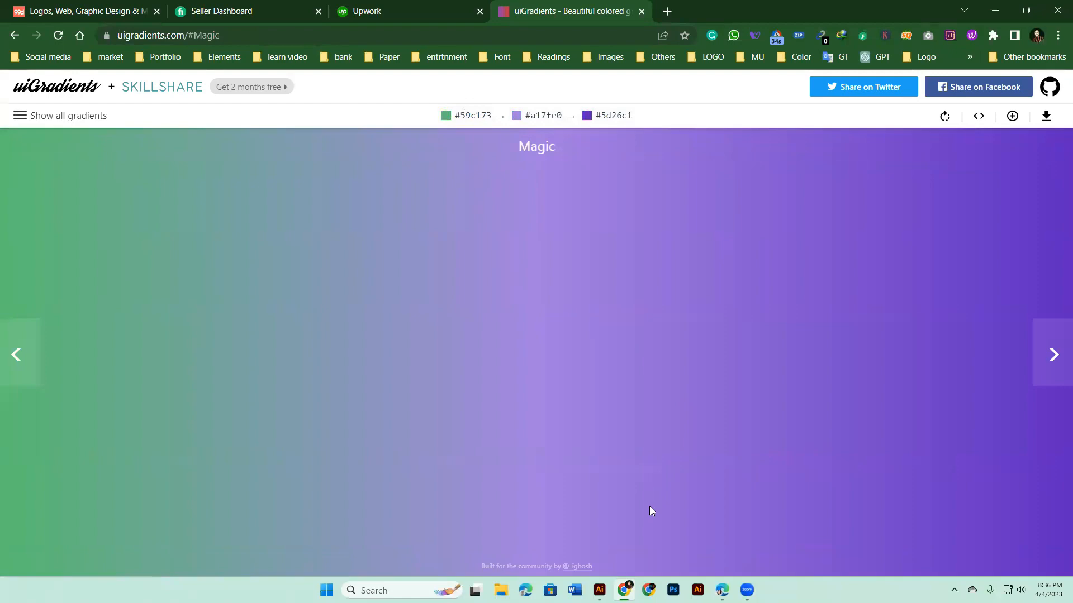
{"action": "left_click", "coordinate": [597, 588]}
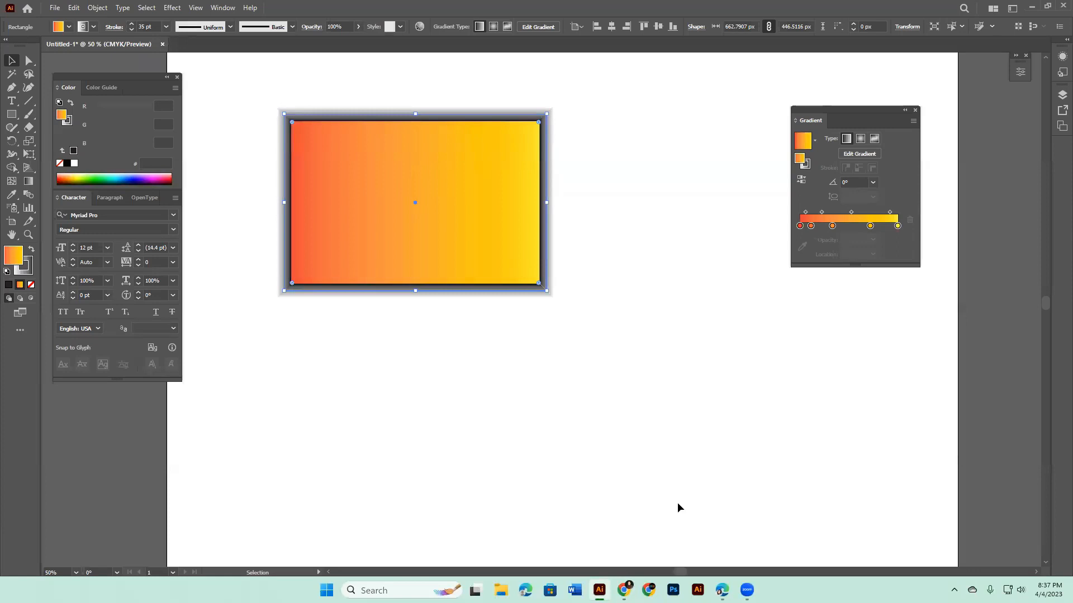
{"action": "left_click", "coordinate": [623, 590]}
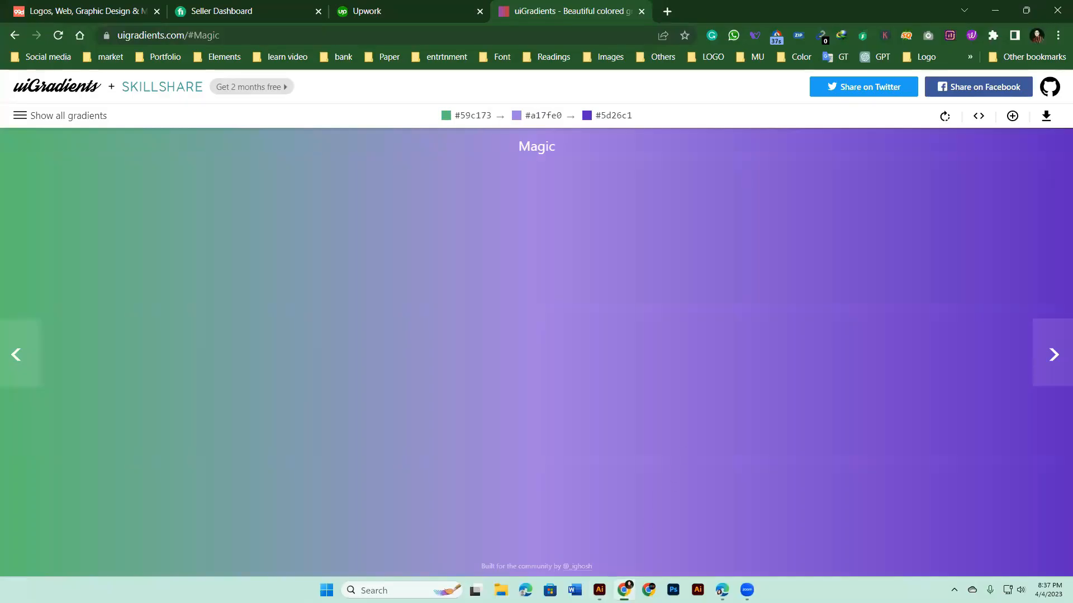
{"action": "key", "text": "alt+Tab"}
Reduce the rectangle's fill gradient to three color stops and set the middle stop's location to 50%.
{"action": "left_click_drag", "start_coordinate": [870, 226], "coordinate": [846, 226]}
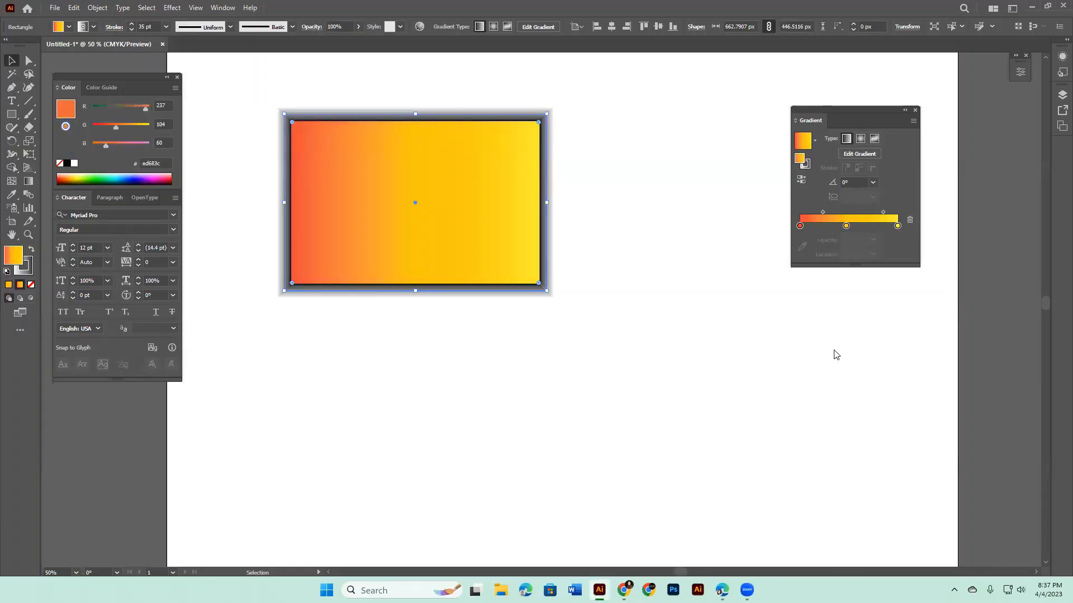
{"action": "left_click", "coordinate": [845, 226]}
{"action": "left_click_drag", "start_coordinate": [845, 227], "coordinate": [836, 244]}
{"action": "left_click", "coordinate": [846, 224]}
{"action": "left_click", "coordinate": [866, 253]}
{"action": "type", "text": "50"}
{"action": "key", "text": "Return"}
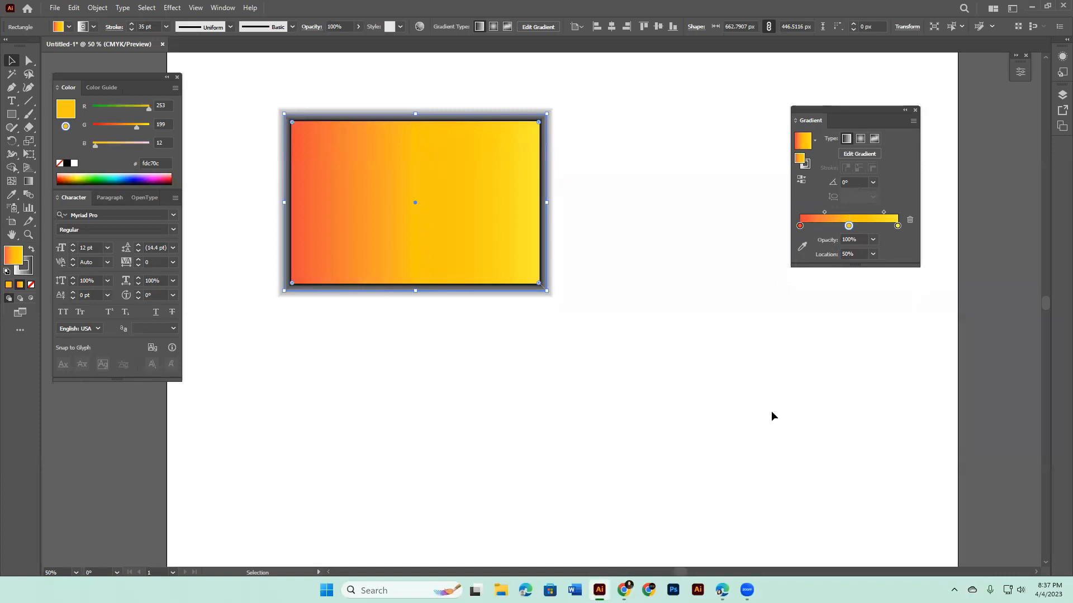
Set the gradient's left color stop to hex 59C173, taken from the Magic gradient in Chrome.
{"action": "left_click", "coordinate": [800, 225]}
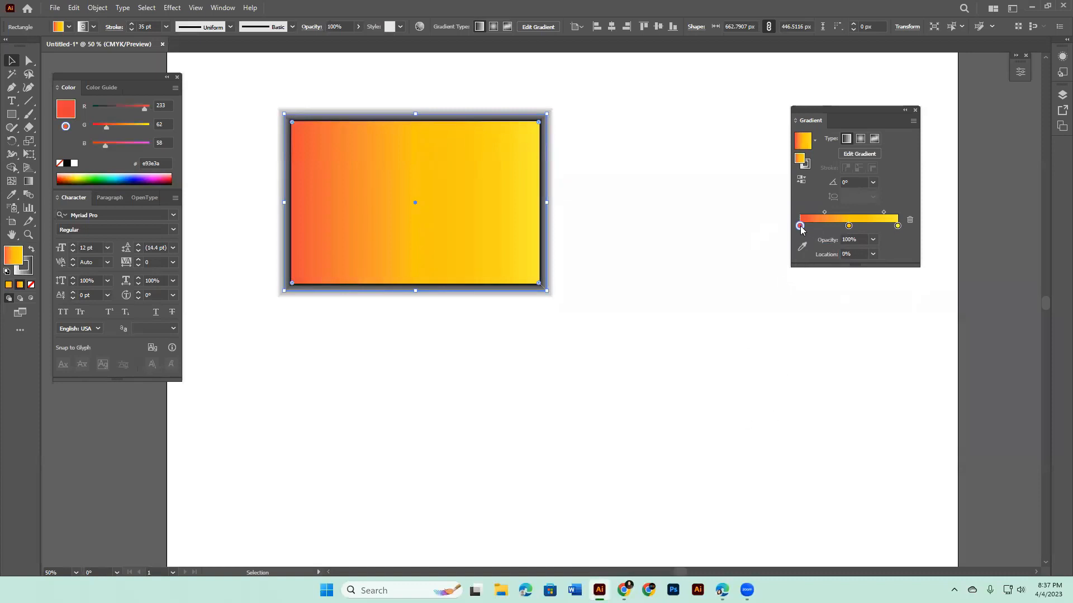
{"action": "double_click", "coordinate": [800, 226]}
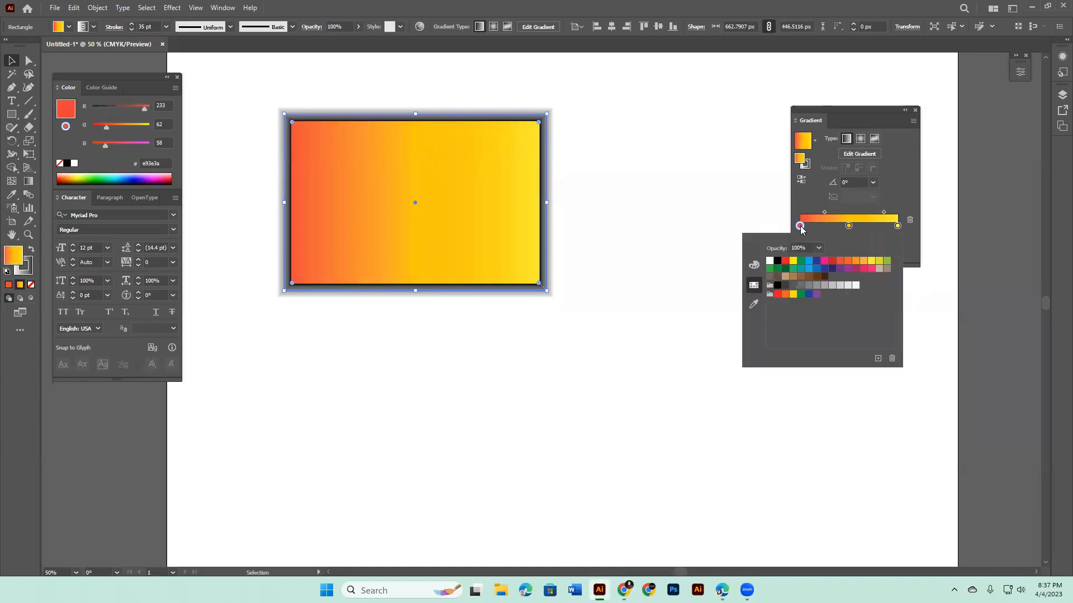
{"action": "left_click", "coordinate": [755, 264]}
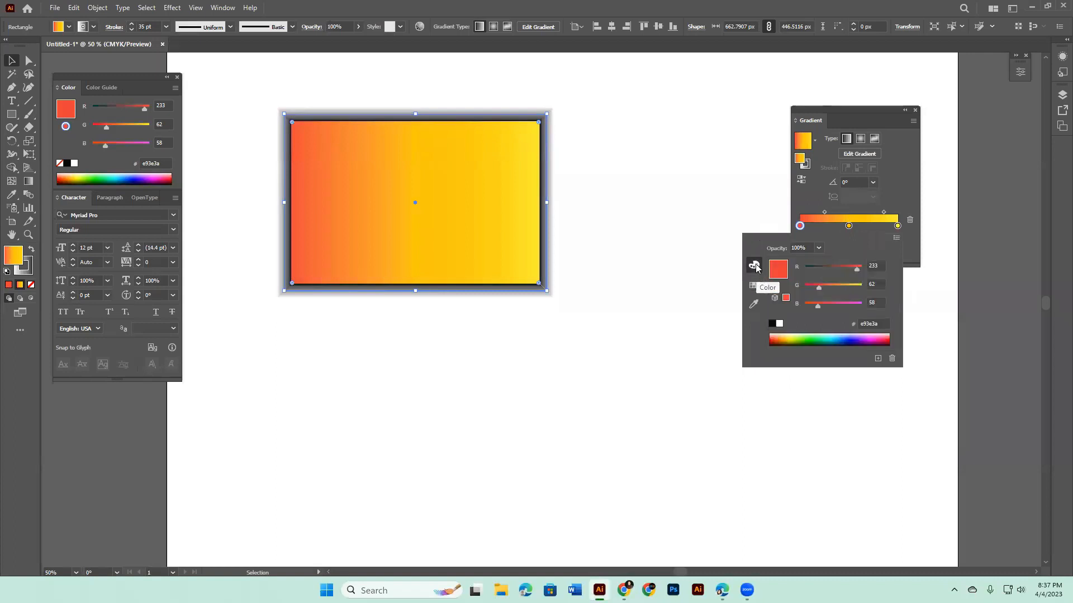
{"action": "double_click", "coordinate": [880, 324]}
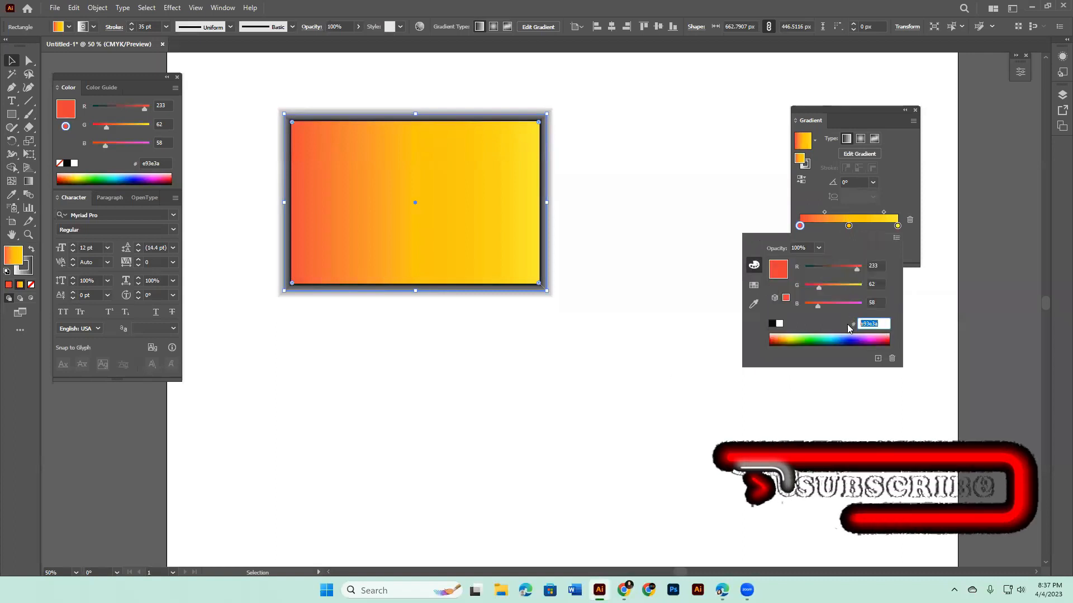
{"action": "type", "text": "#69C173"}
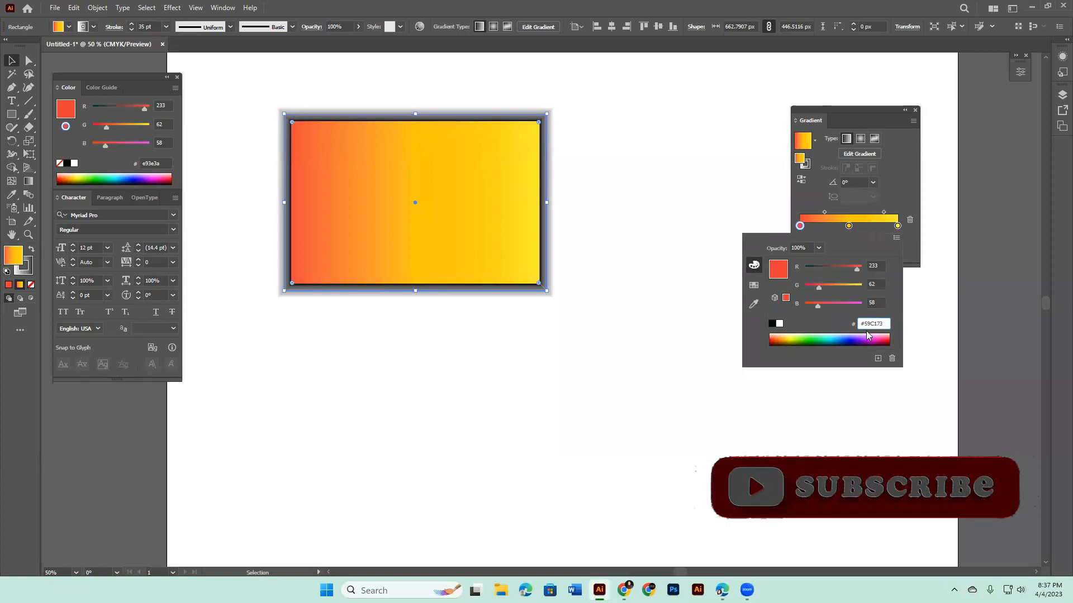
{"action": "key", "text": "BackSpace"}
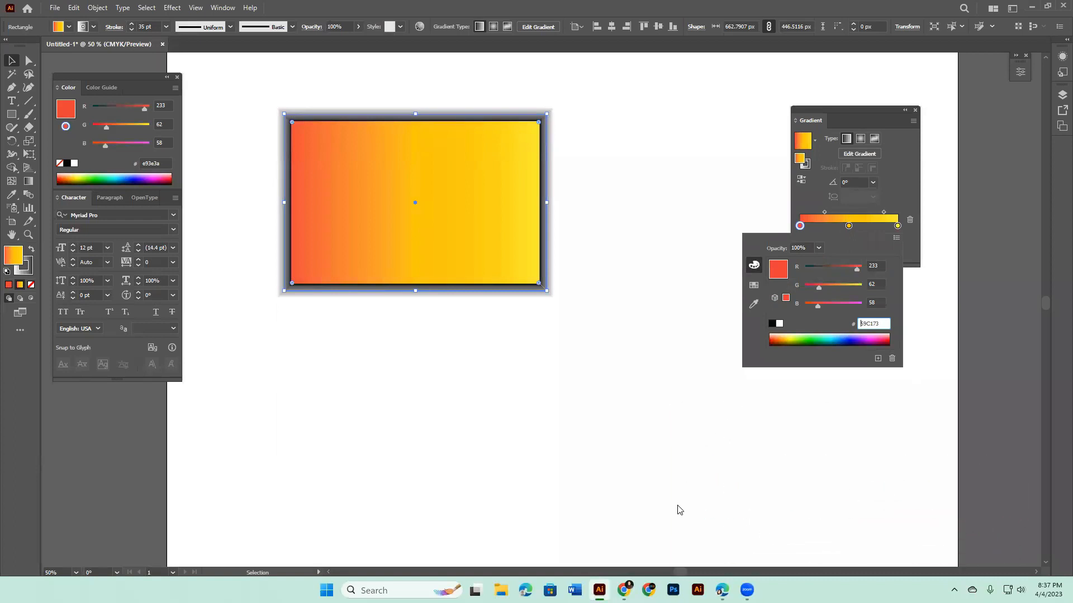
{"action": "key", "text": "alt+Tab"}
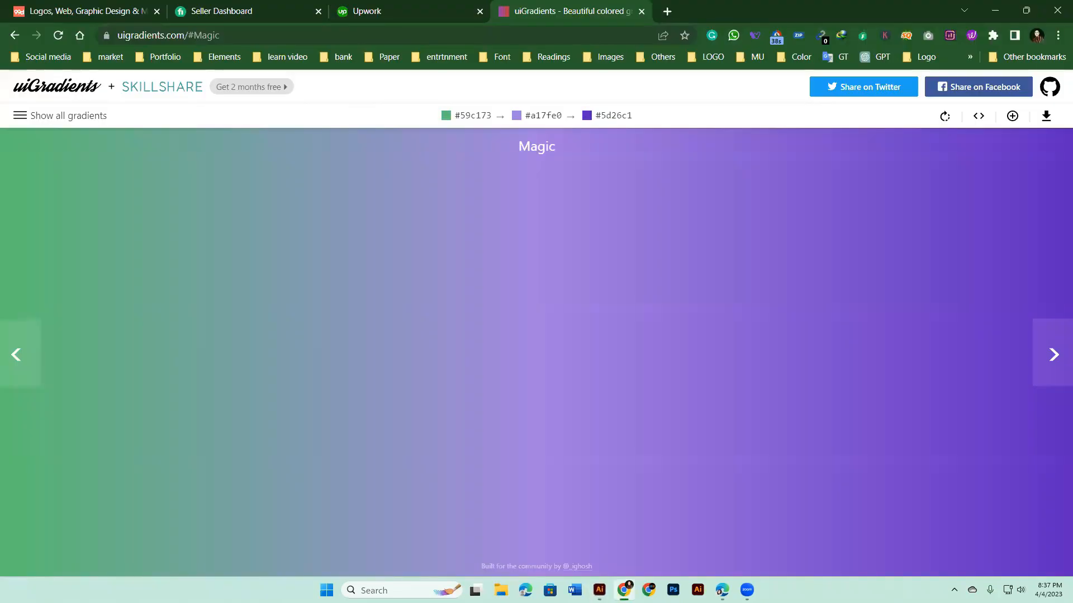
{"action": "left_click", "coordinate": [472, 115]}
{"action": "left_click", "coordinate": [624, 589]}
{"action": "left_click", "coordinate": [624, 590]}
{"action": "key", "text": "alt+Tab"}
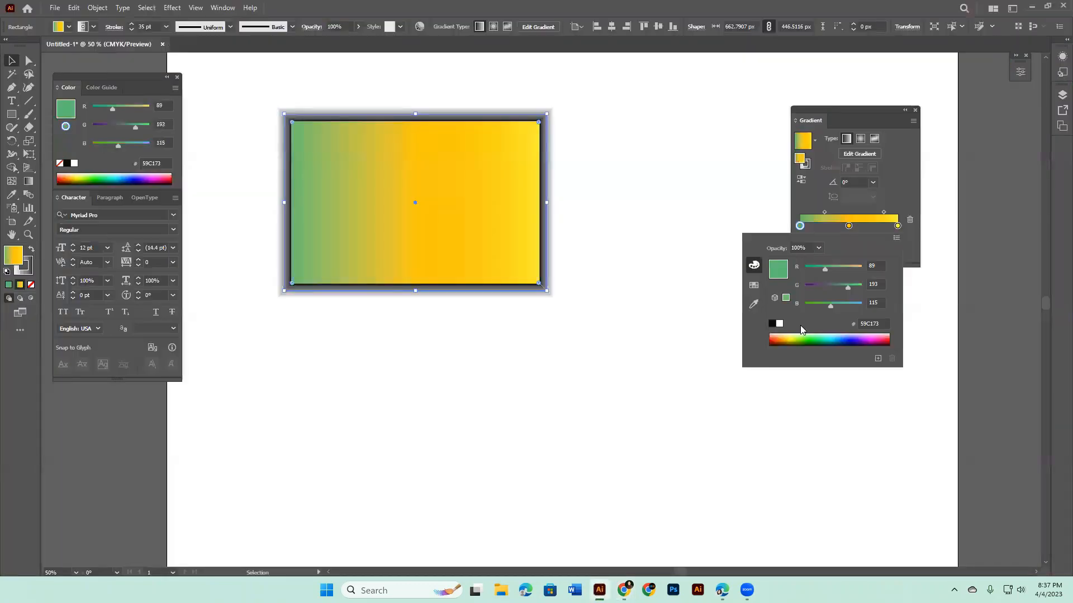
Copy #a17fe0 from uiGradients in Chrome and set the middle color stop to it in Illustrator.
{"action": "key", "text": "alt+Tab"}
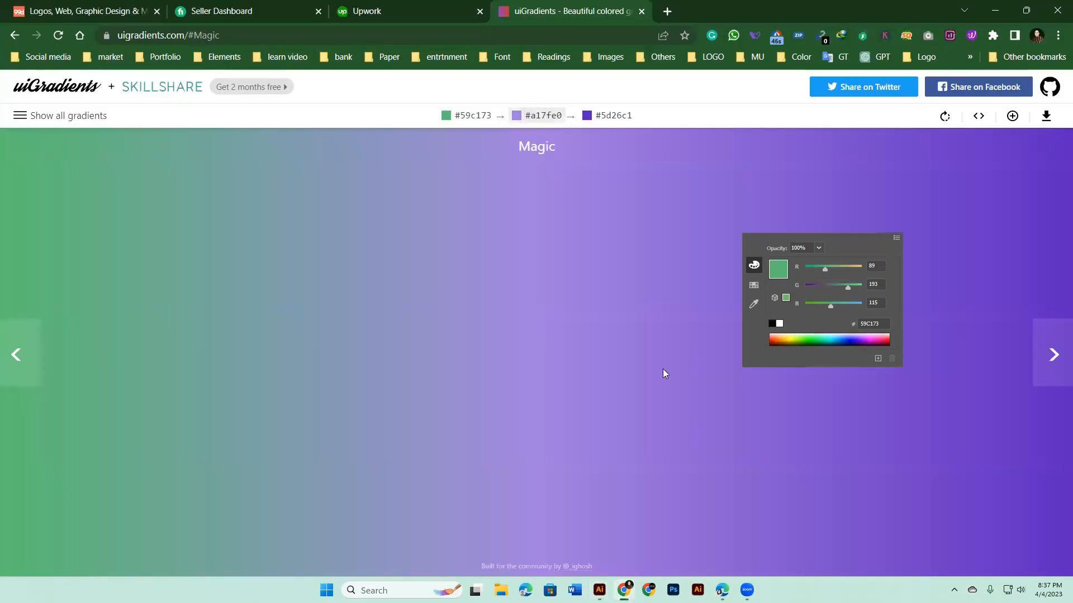
{"action": "left_click", "coordinate": [600, 590]}
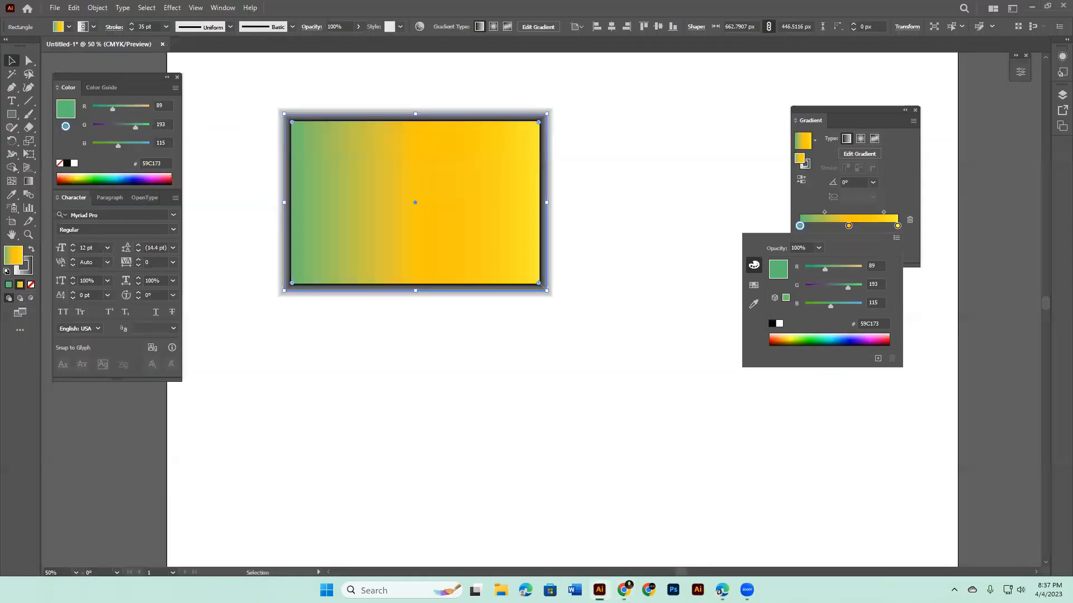
{"action": "left_click", "coordinate": [849, 227]}
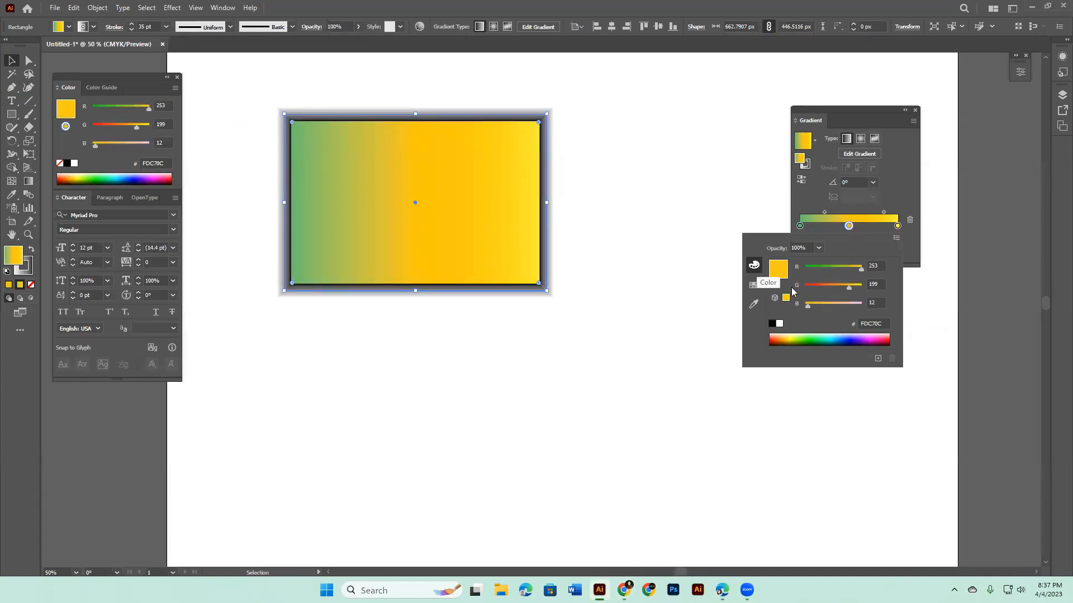
{"action": "left_click", "coordinate": [881, 324]}
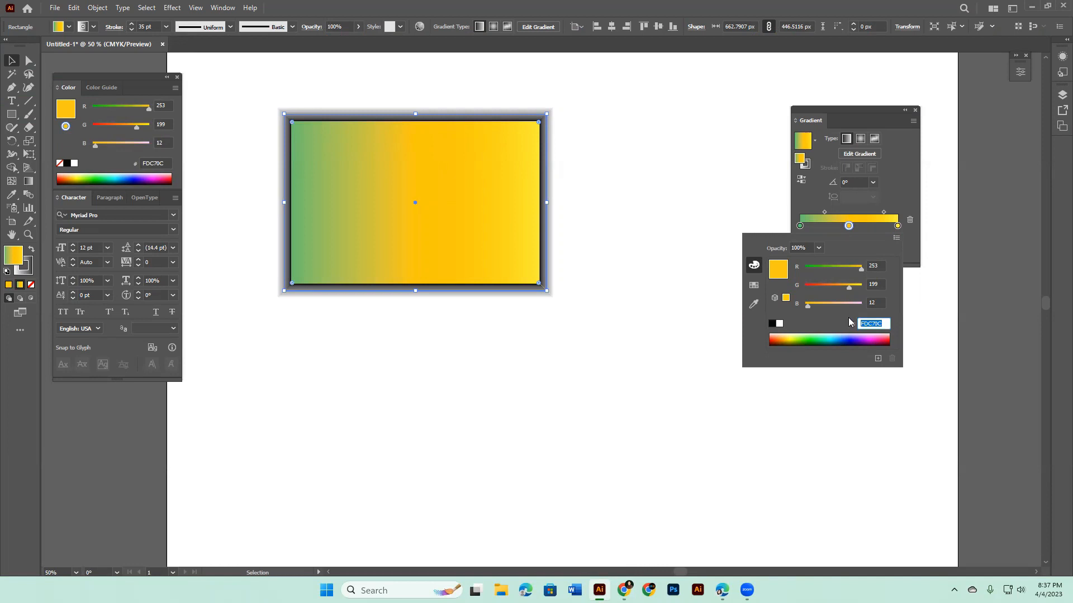
{"action": "type", "text": "#a17fe0"}
{"action": "key", "text": "BackSpace"}
Copy #5d26c1 from uiGradients in Chrome, set the right color stop to it in Illustrator, and minimize Chrome.
{"action": "left_click", "coordinate": [623, 590]}
{"action": "left_click", "coordinate": [615, 116]}
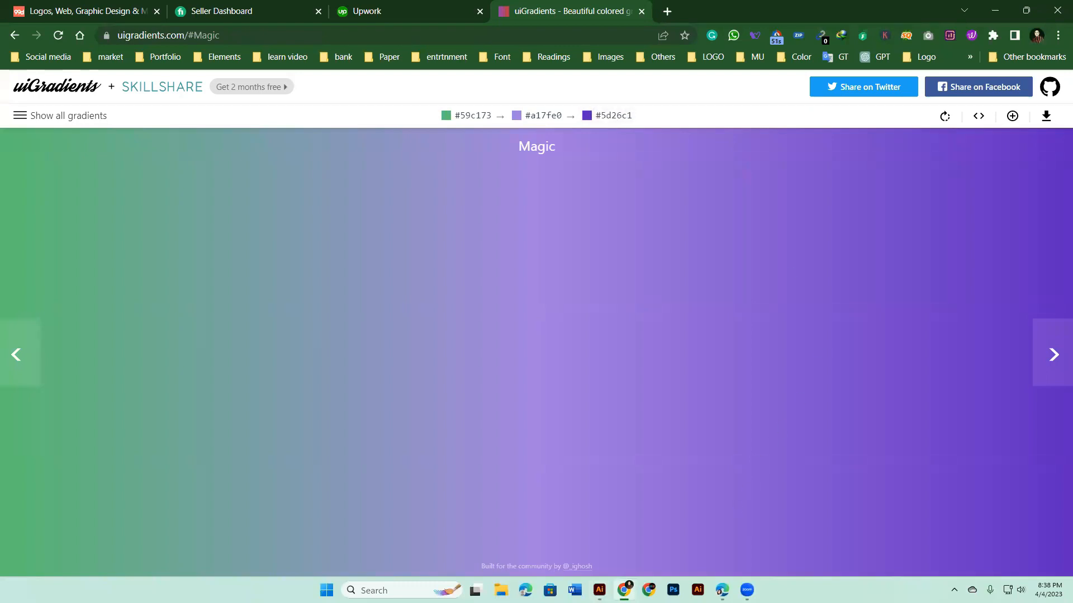
{"action": "key", "text": "alt+Tab"}
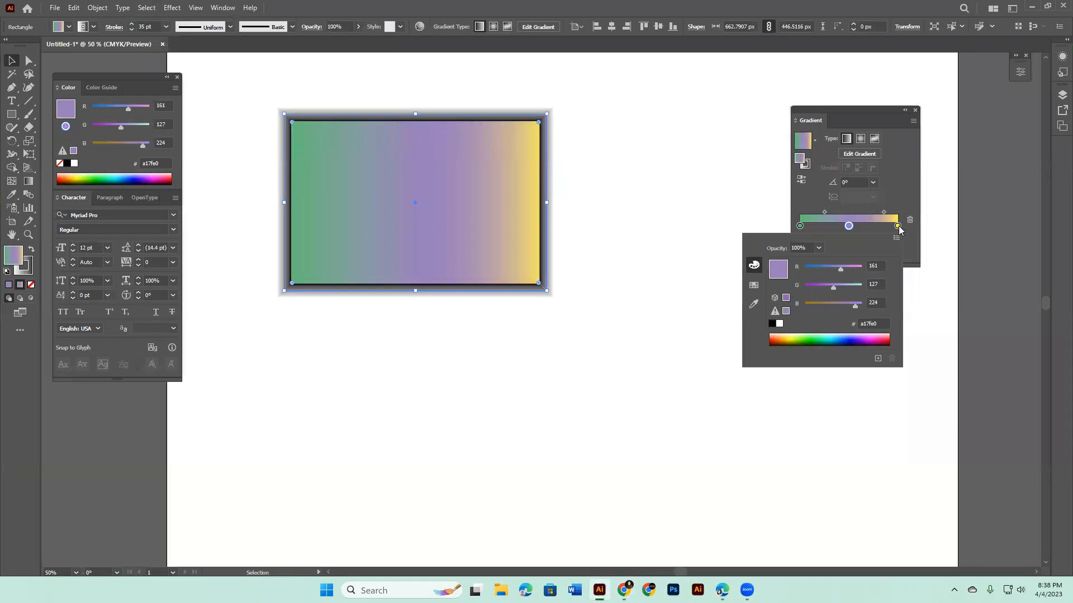
{"action": "double_click", "coordinate": [898, 226]}
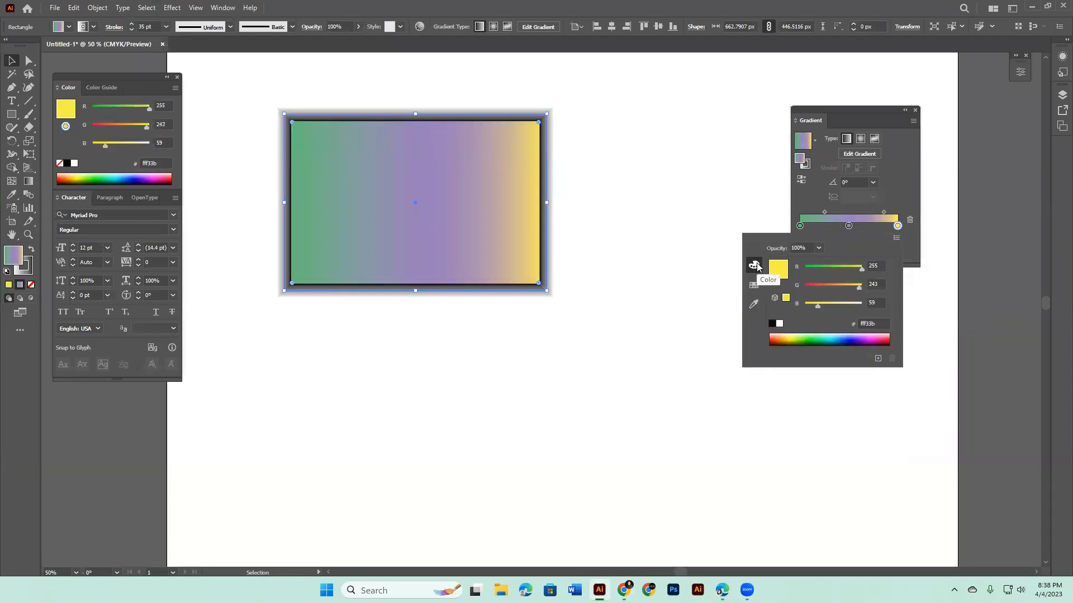
{"action": "left_click", "coordinate": [882, 324]}
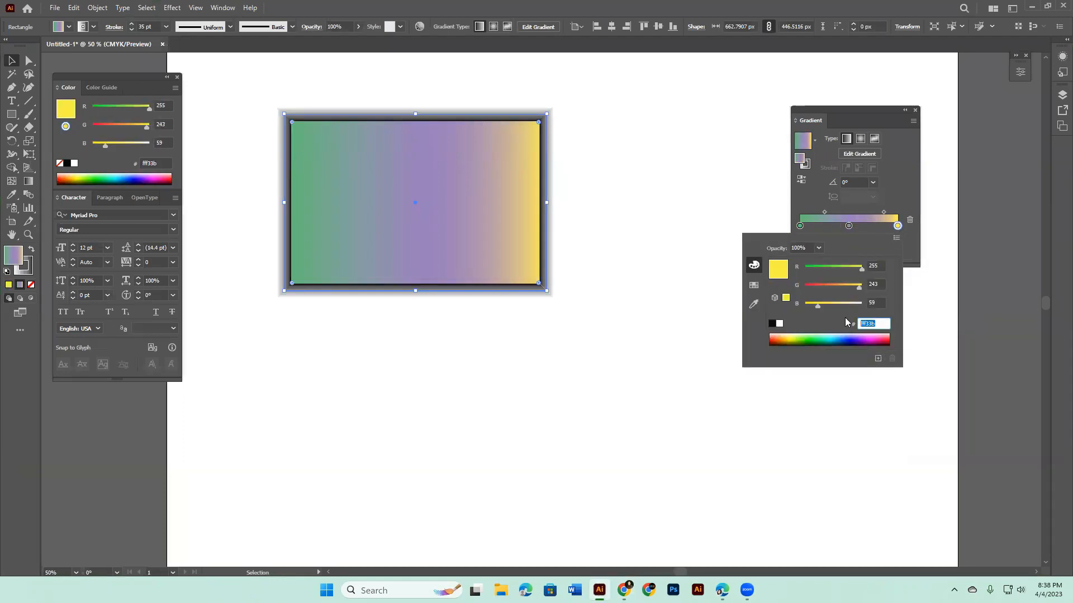
{"action": "type", "text": "#9D26C1"}
{"action": "key", "text": "BackSpace"}
{"action": "key", "text": "alt+Tab"}
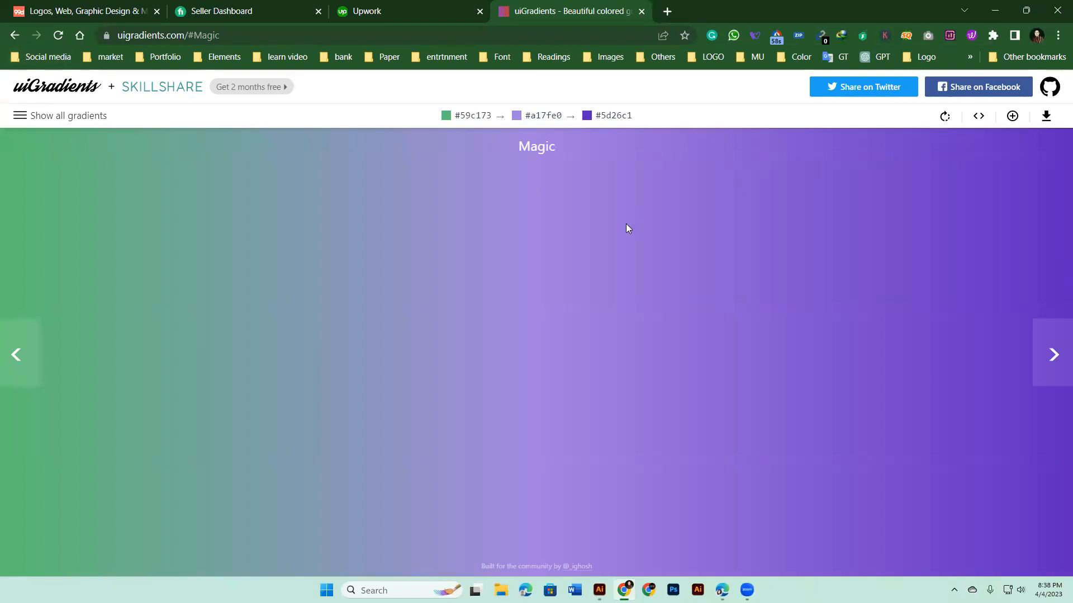
{"action": "left_click", "coordinate": [995, 10]}
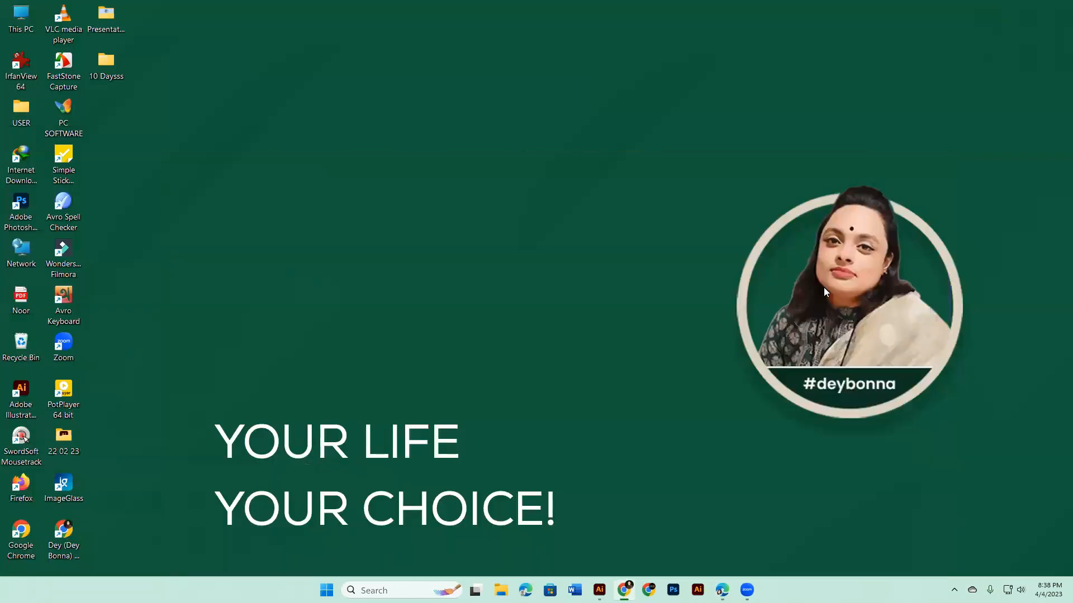
{"action": "left_click", "coordinate": [600, 590]}
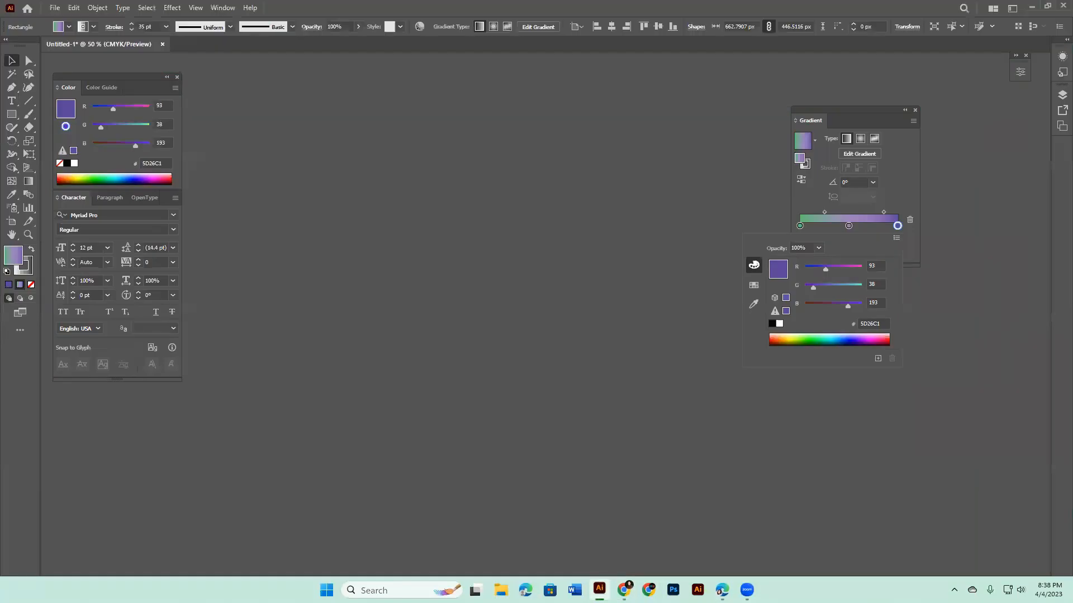
Move the rectangle rightward and redraw its gradient with the Gradient tool diagonally both ways, vertically, and finally almost horizontally from left to right.
{"action": "left_click_drag", "start_coordinate": [436, 185], "coordinate": [511, 202]}
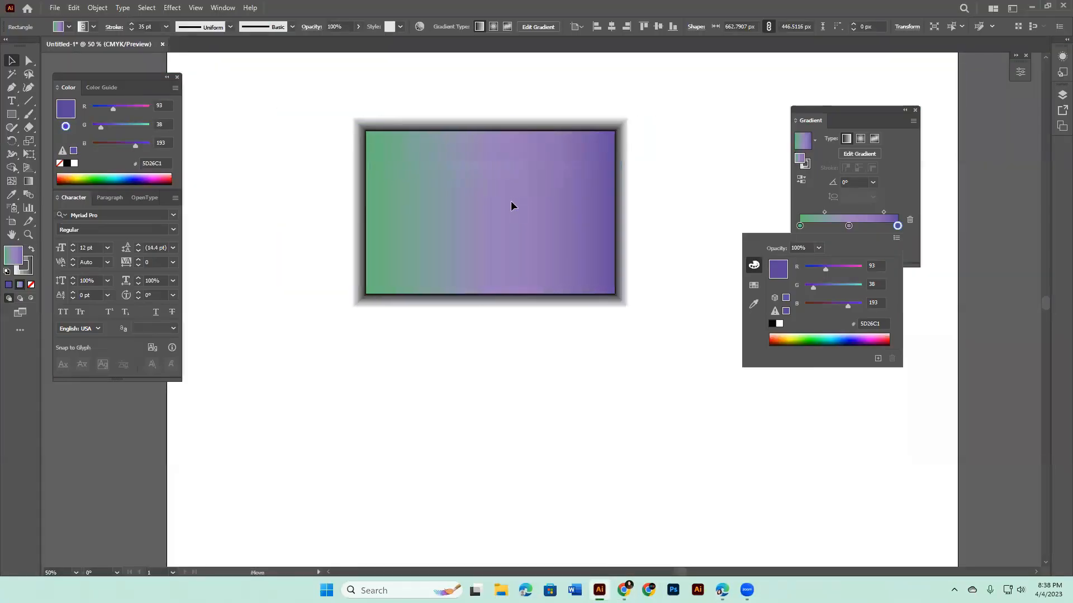
{"action": "left_click", "coordinate": [28, 181]}
{"action": "mouse_move", "coordinate": [352, 107]}
{"action": "left_mouse_down"}
{"action": "mouse_move", "coordinate": [618, 341]}
{"action": "mouse_move", "coordinate": [637, 342]}
{"action": "left_mouse_up"}
{"action": "left_click_drag", "start_coordinate": [680, 103], "coordinate": [267, 342]}
{"action": "mouse_move", "coordinate": [503, 86]}
{"action": "left_mouse_down"}
{"action": "mouse_move", "coordinate": [495, 391]}
{"action": "mouse_move", "coordinate": [506, 475]}
{"action": "left_mouse_up"}
{"action": "left_click_drag", "start_coordinate": [292, 212], "coordinate": [695, 230]}
{"action": "key", "text": "v"}
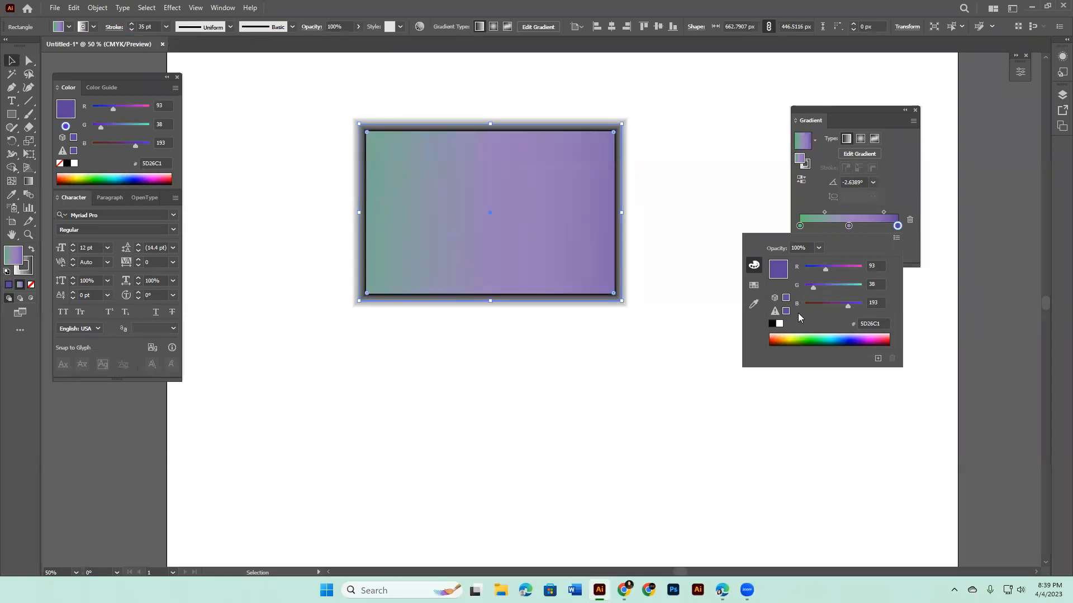
Switch the right gradient stop's color model to CMYK and finally to HSB, and deselect the rectangle.
{"action": "left_click", "coordinate": [896, 240]}
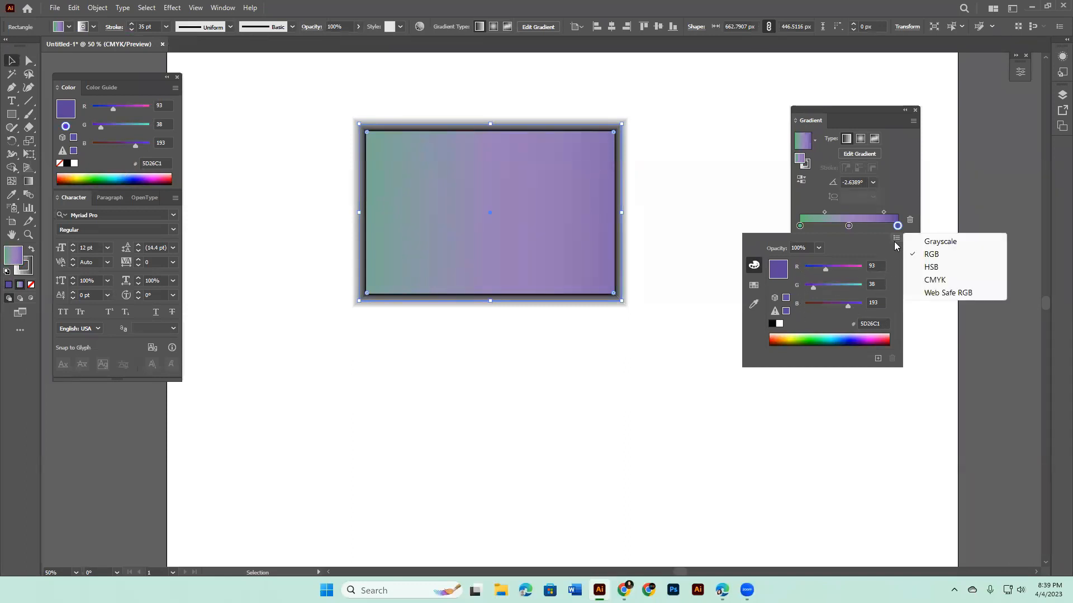
{"action": "left_click", "coordinate": [935, 280]}
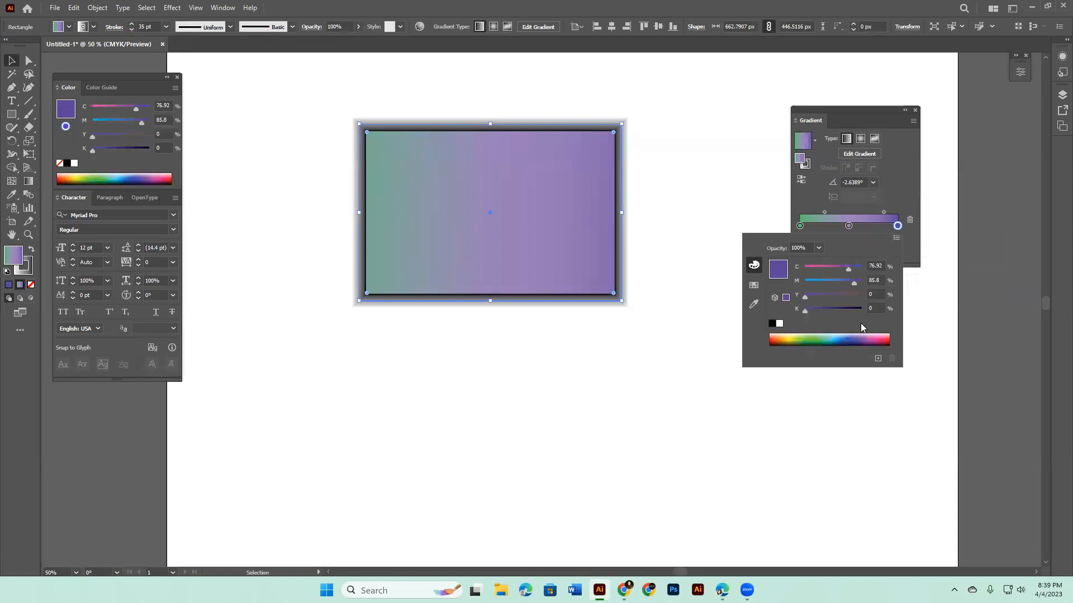
{"action": "left_click", "coordinate": [896, 238]}
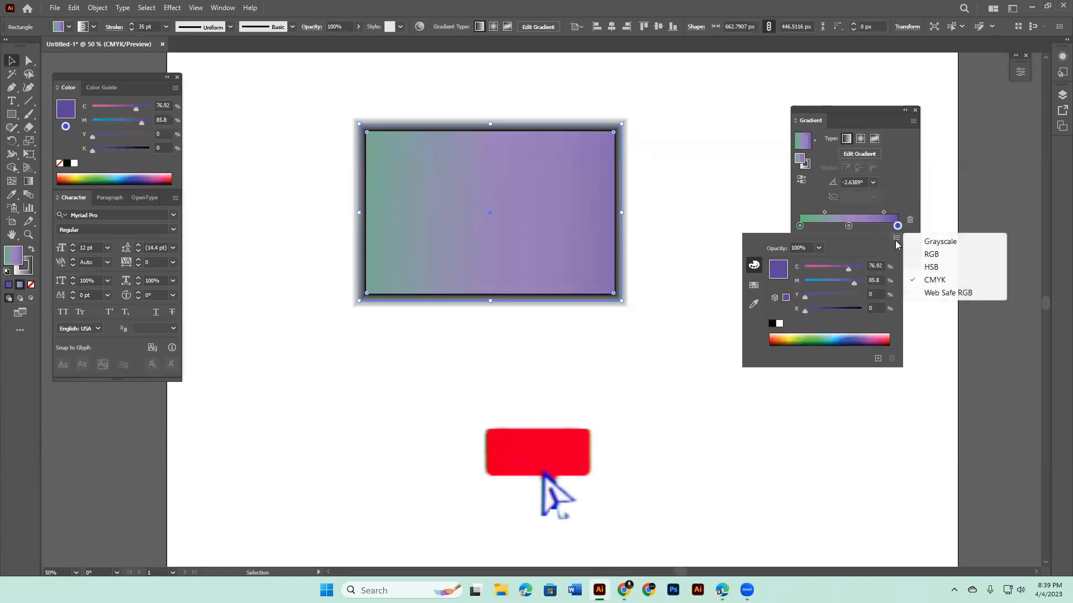
{"action": "left_click", "coordinate": [930, 267]}
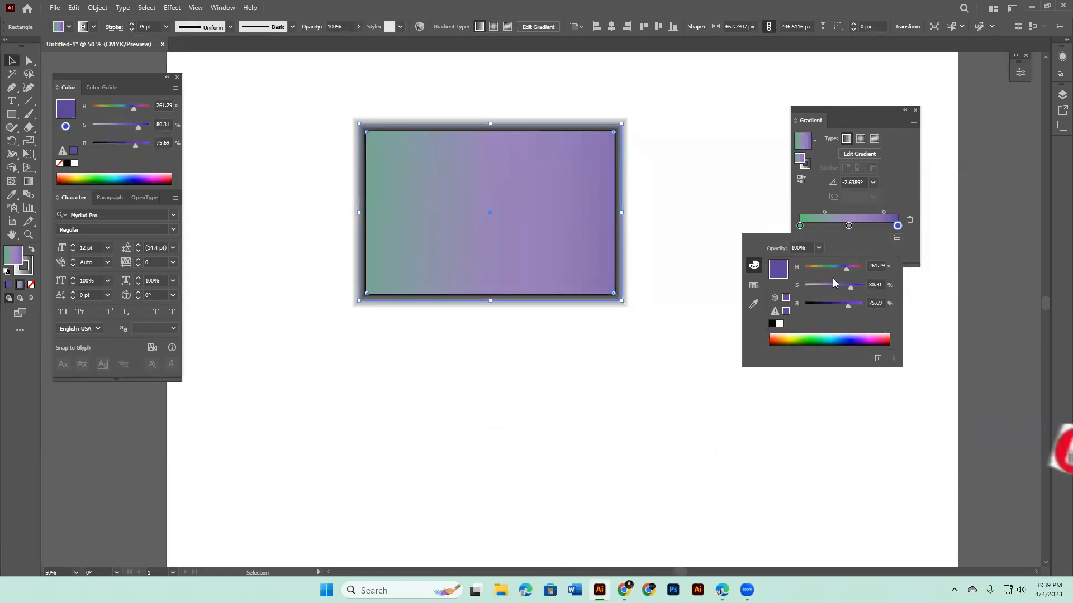
{"action": "left_click", "coordinate": [730, 182]}
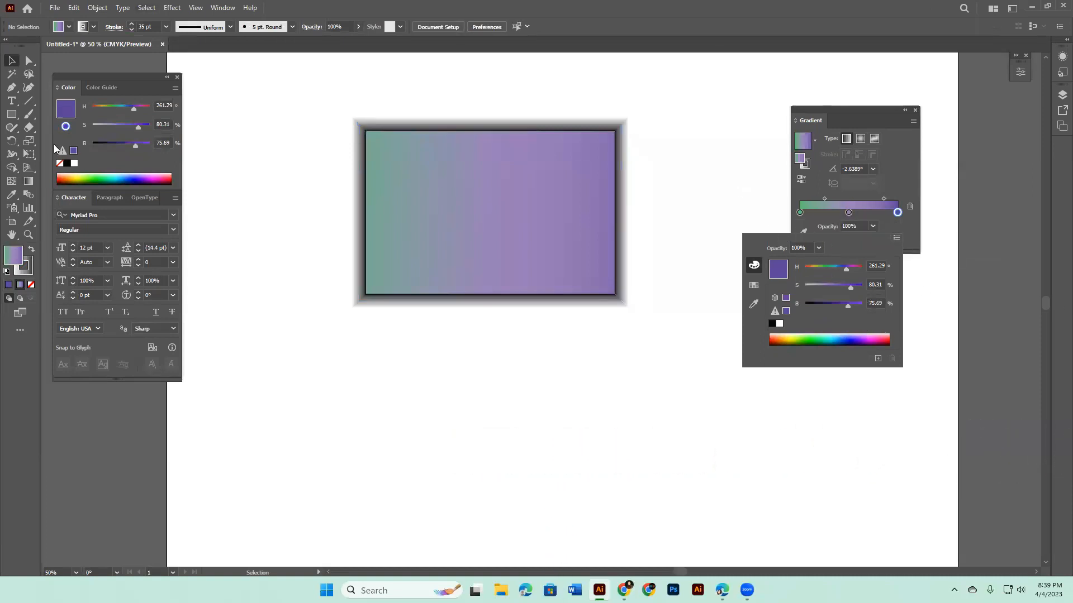
Draw a small upright rectangle about 137 by 258 px to the left of the large one and remove its stroke.
{"action": "key", "text": "m"}
{"action": "left_click_drag", "start_coordinate": [242, 281], "coordinate": [297, 384]}
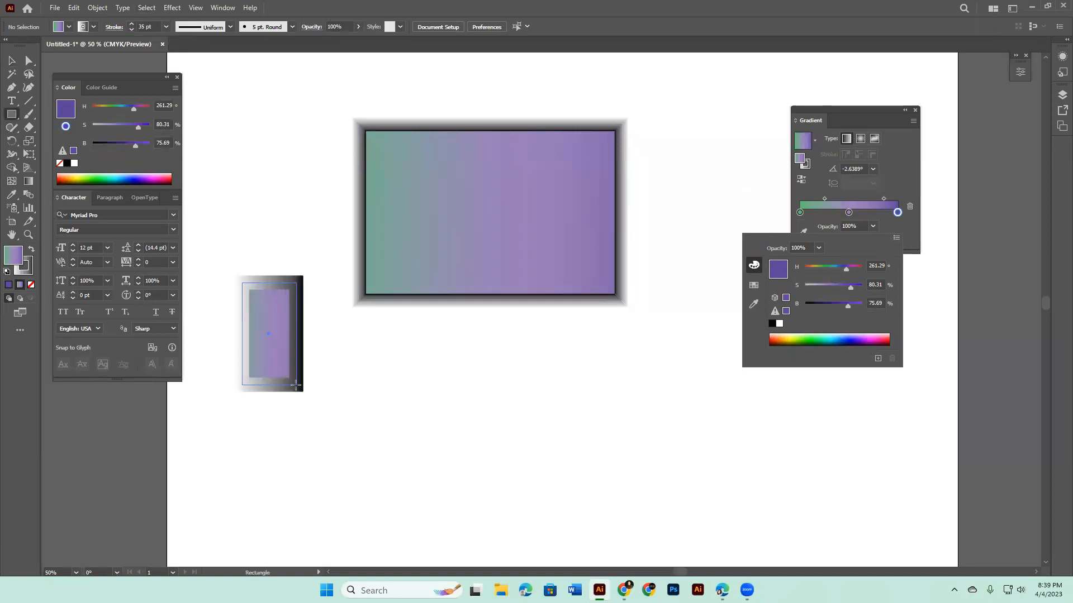
{"action": "left_click", "coordinate": [93, 28]}
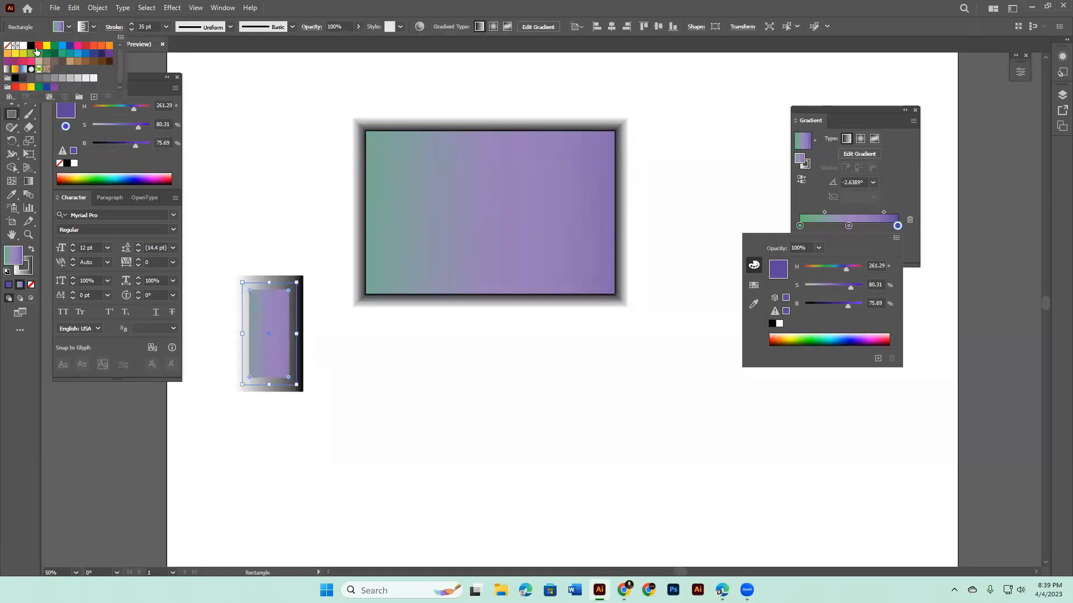
{"action": "left_click", "coordinate": [7, 45]}
{"action": "left_click", "coordinate": [265, 326]}
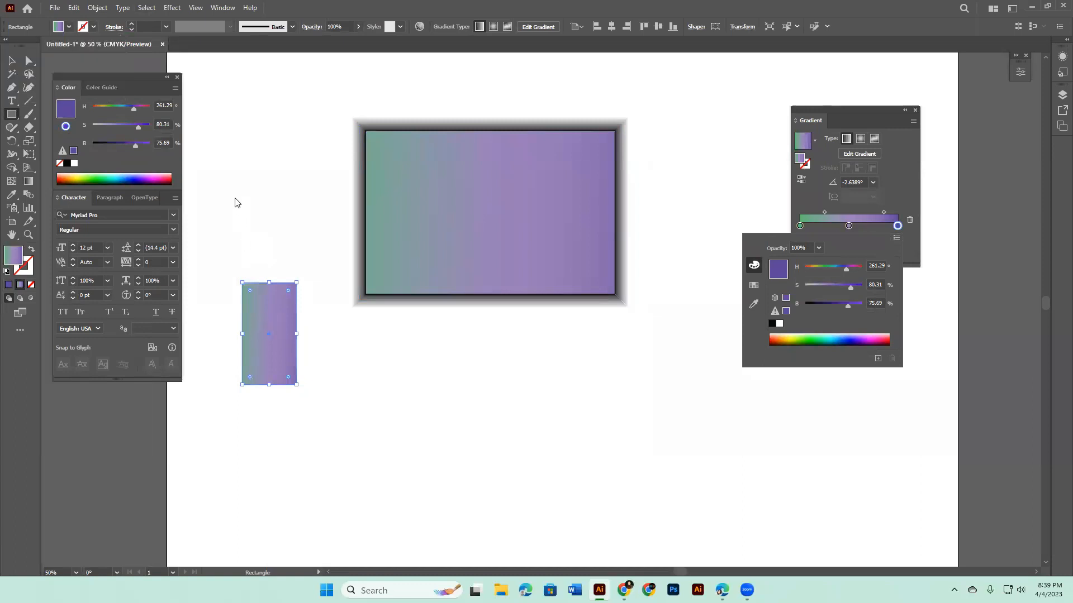
{"action": "left_click", "coordinate": [562, 313]}
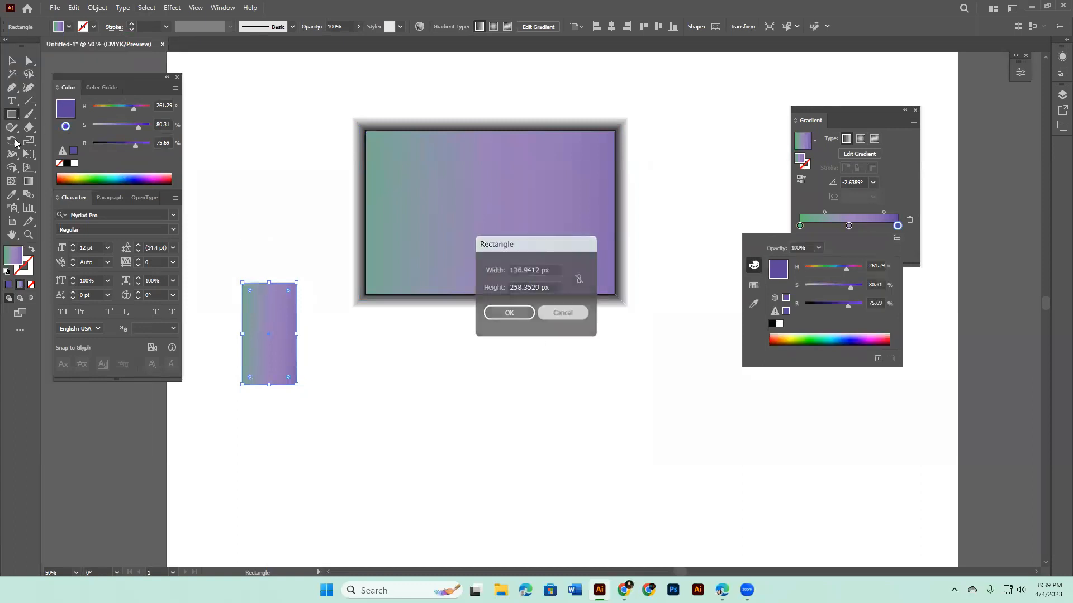
Shorten the small rectangle to about 86 px high, move it near the artboard's upper-left corner, and duplicate it twice evenly below.
{"action": "key", "text": "v"}
{"action": "left_click_drag", "start_coordinate": [270, 385], "coordinate": [249, 131]}
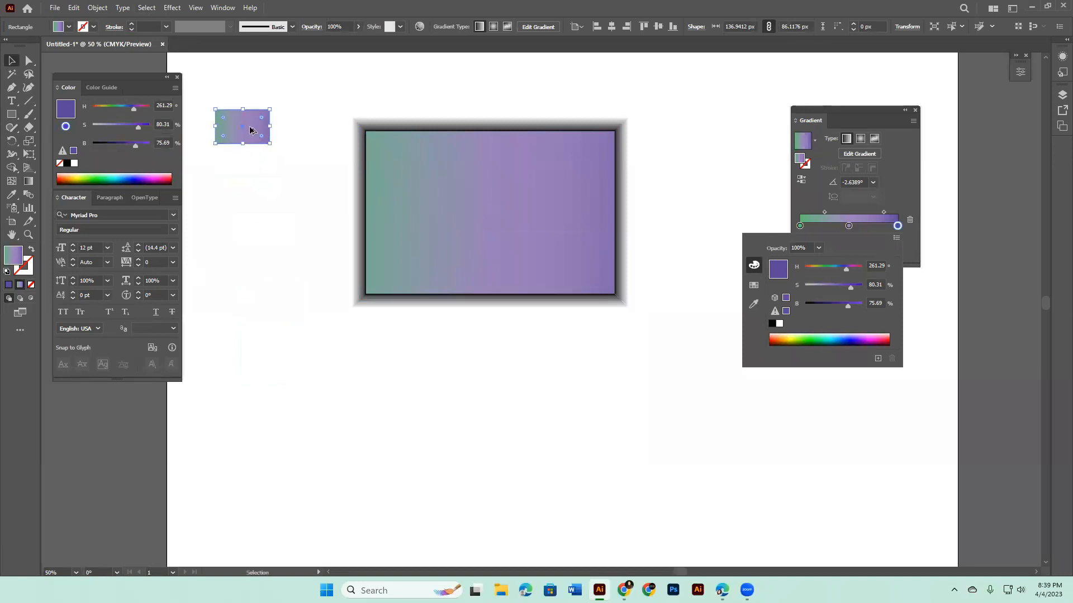
{"action": "left_click_drag", "start_coordinate": [250, 131], "coordinate": [250, 174]}
{"action": "key", "text": "ctrl+d"}
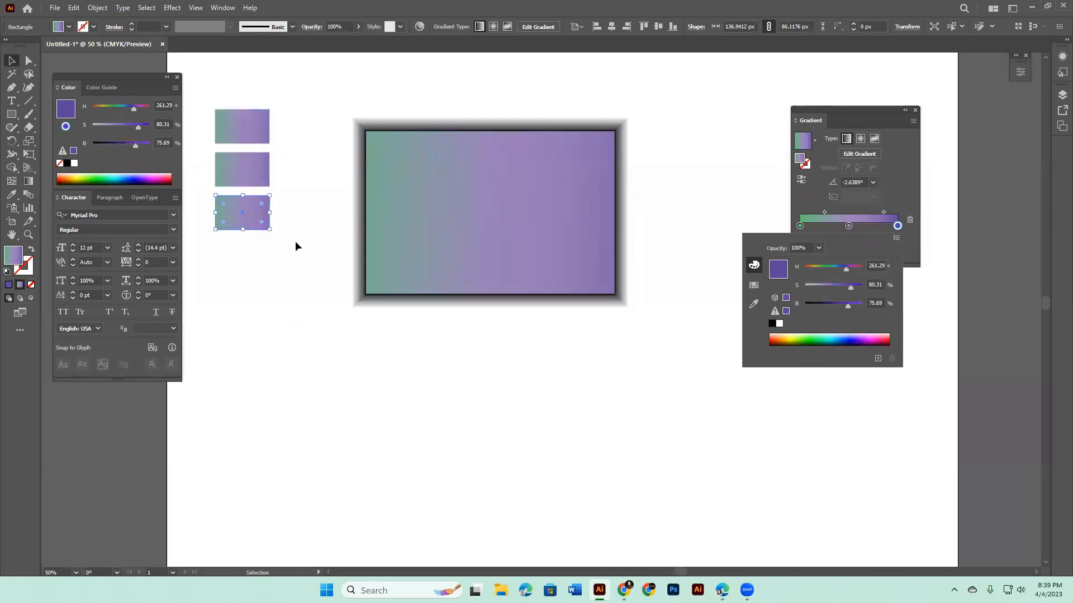
Copy #59c173 from uiGradients in Chrome and fill the top small rectangle with it in Illustrator.
{"action": "left_click", "coordinate": [599, 590]}
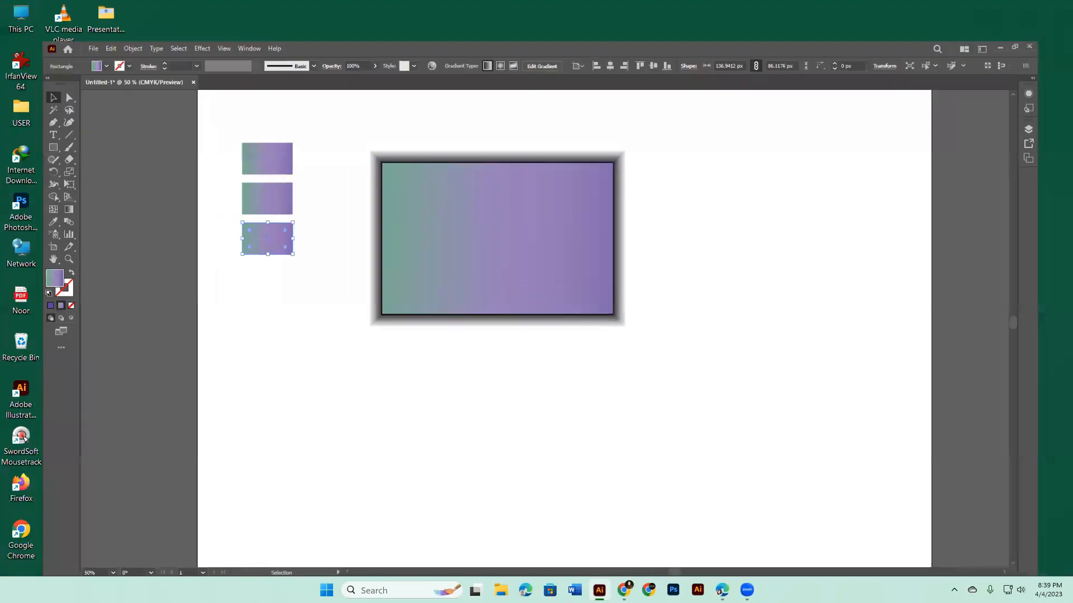
{"action": "left_click", "coordinate": [598, 590]}
{"action": "key", "text": "alt+Tab"}
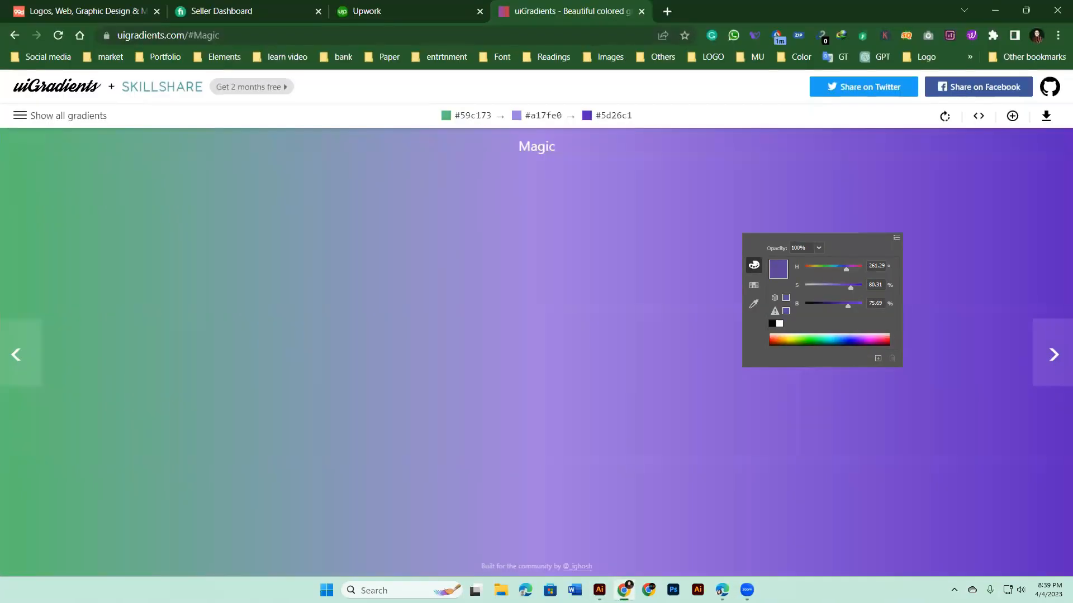
{"action": "left_click", "coordinate": [469, 115]}
{"action": "key", "text": "alt+Tab"}
{"action": "double_click", "coordinate": [20, 258]}
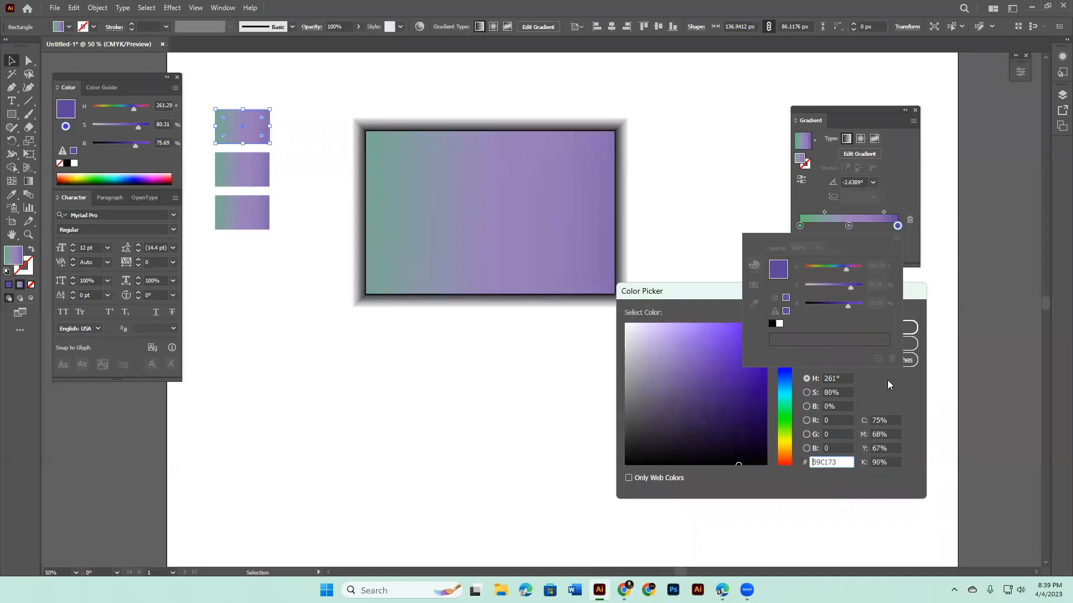
{"action": "left_click", "coordinate": [910, 328]}
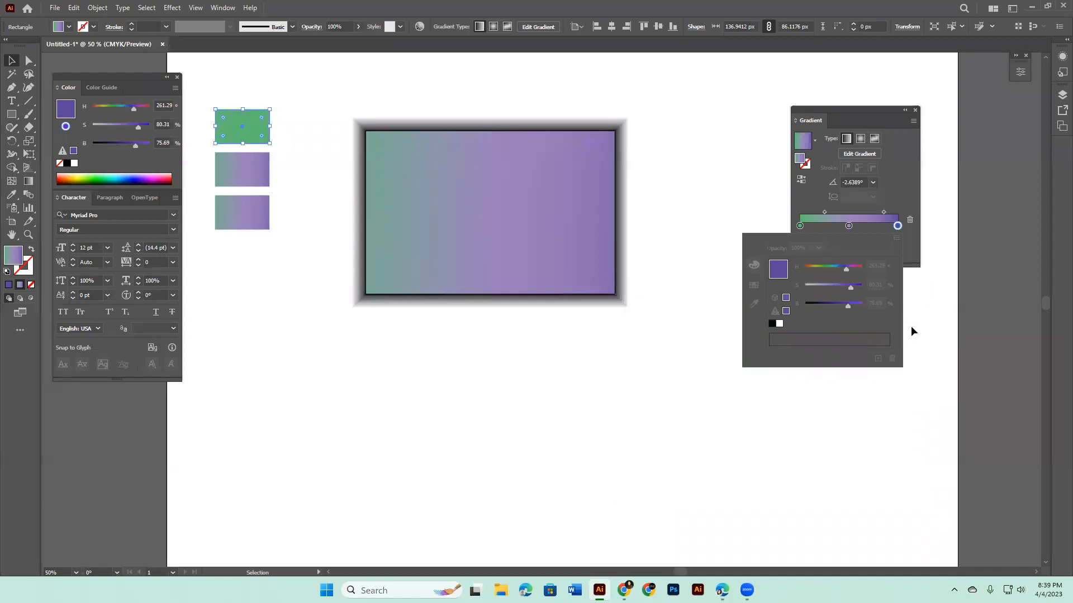
Copy #a17fe0 from uiGradients in Chrome and fill the middle small rectangle with it in Illustrator.
{"action": "left_click", "coordinate": [246, 172]}
{"action": "left_click", "coordinate": [620, 583]}
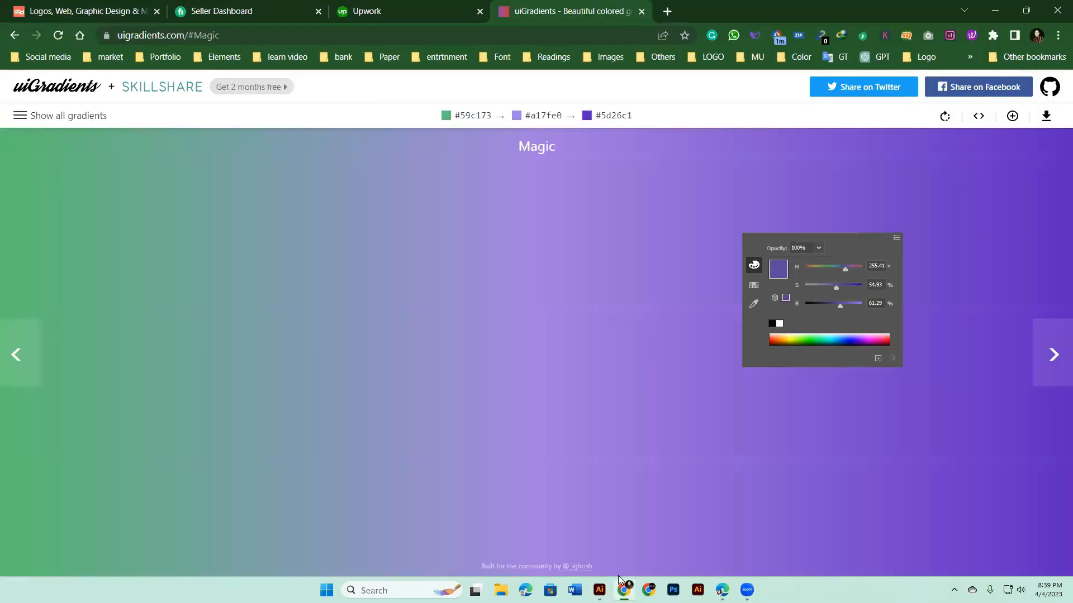
{"action": "left_click", "coordinate": [542, 115]}
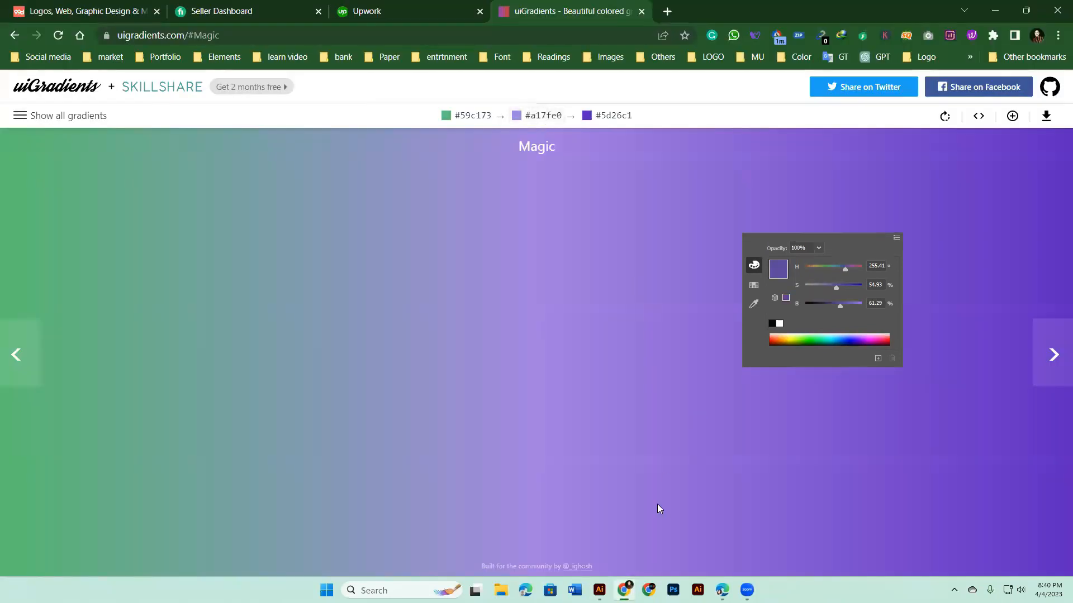
{"action": "left_click", "coordinate": [593, 587]}
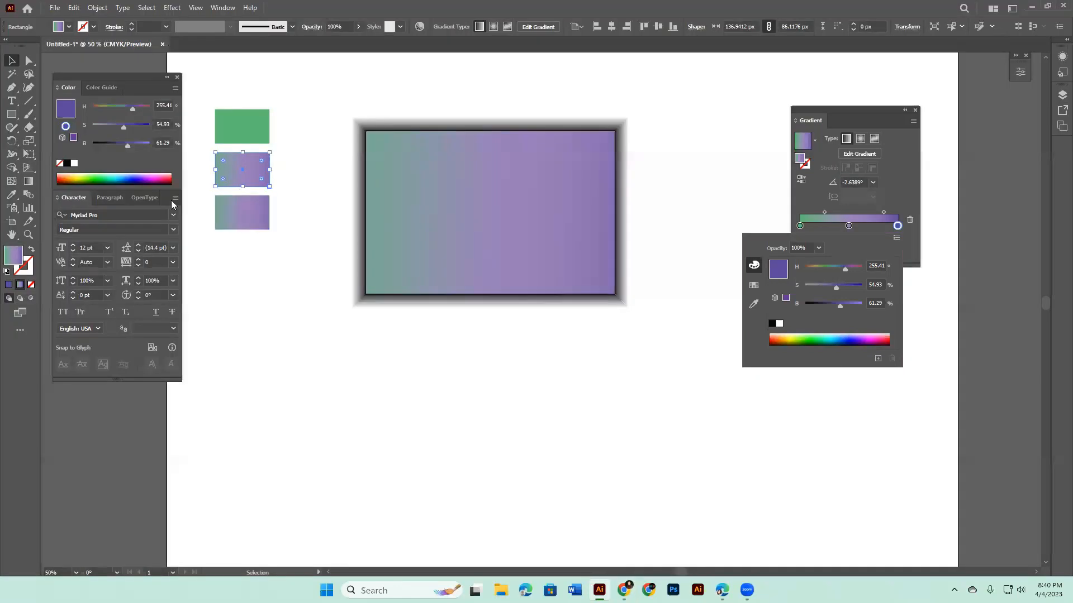
{"action": "type", "text": "#a17fe0"}
{"action": "left_click", "coordinate": [909, 329]}
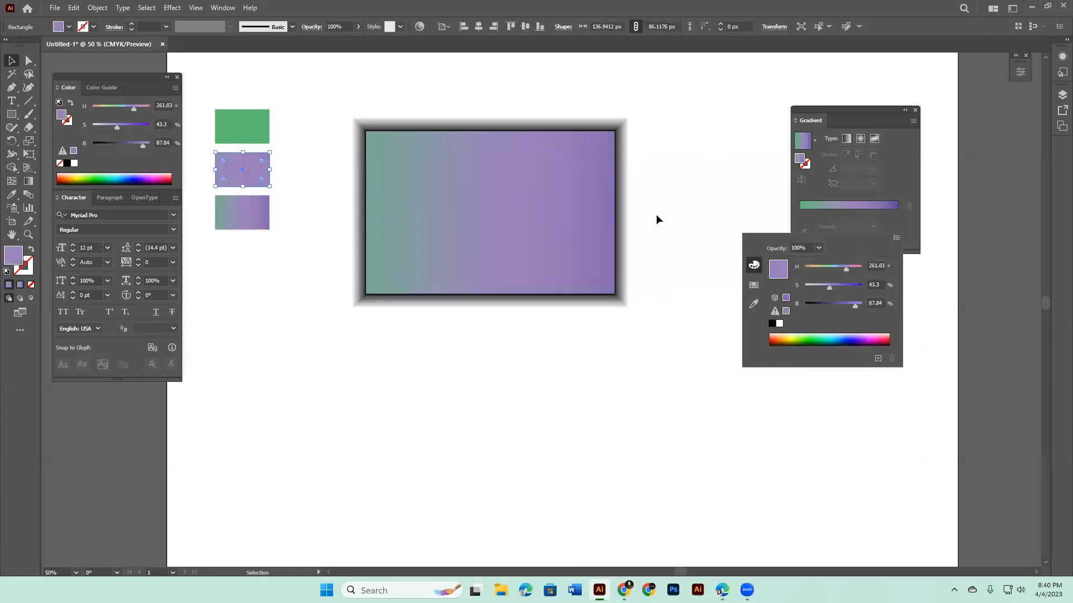
Deselect everything and move the Gradient panel up and to the left, clear of the color stop pop-up.
{"action": "left_click", "coordinate": [256, 206]}
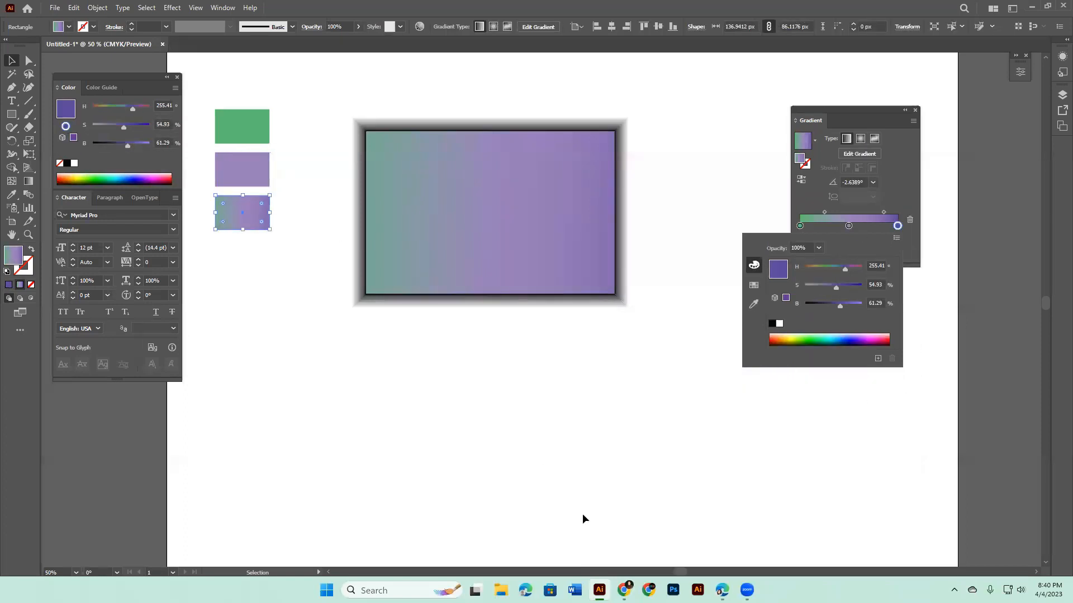
{"action": "left_click", "coordinate": [740, 398]}
{"action": "left_click_drag", "start_coordinate": [844, 115], "coordinate": [775, 76]}
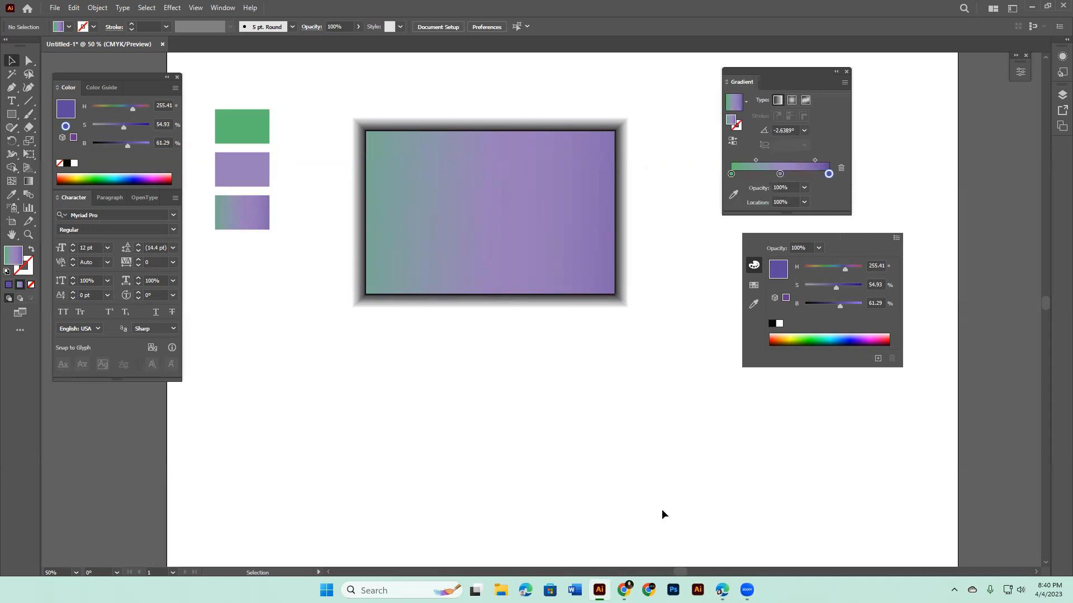
Copy #5d26c1 from uiGradients in Chrome, minimize Chrome, and fill the bottom small rectangle with it in Illustrator.
{"action": "key", "text": "alt+Tab"}
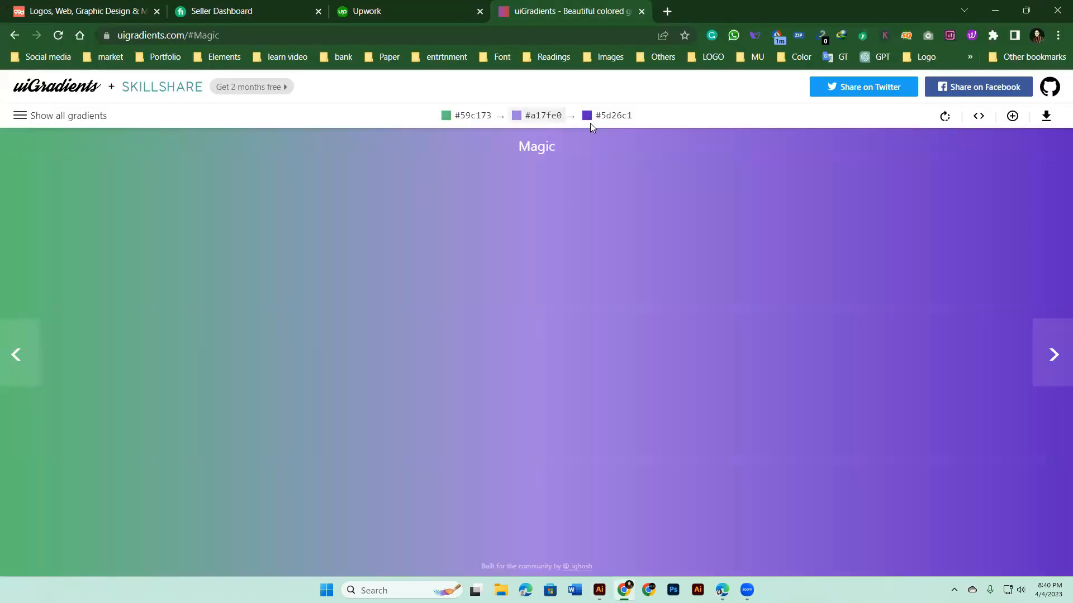
{"action": "left_click", "coordinate": [995, 10]}
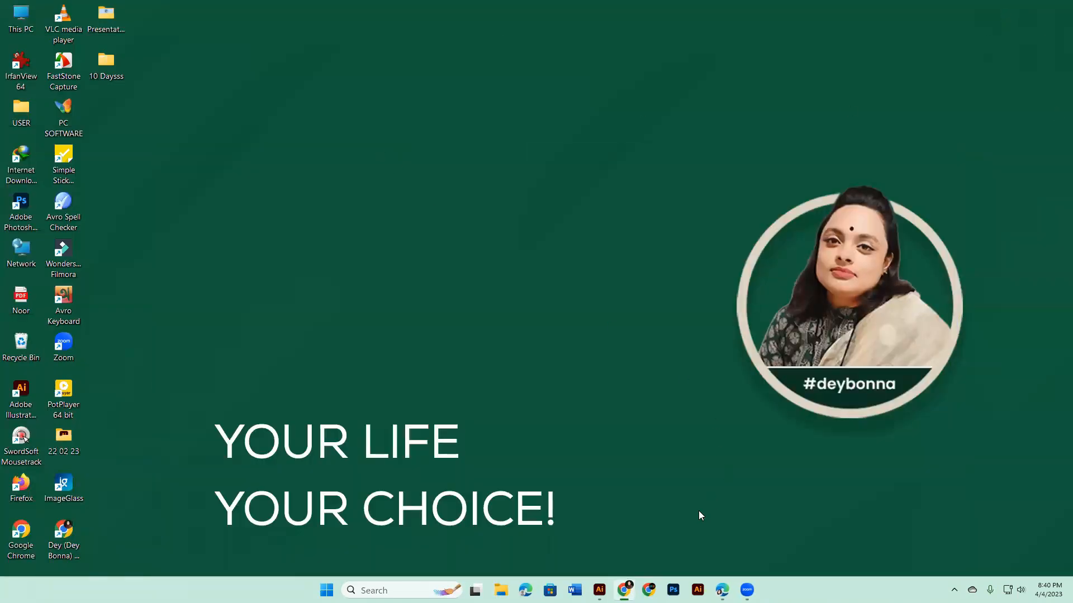
{"action": "key", "text": "alt+Tab"}
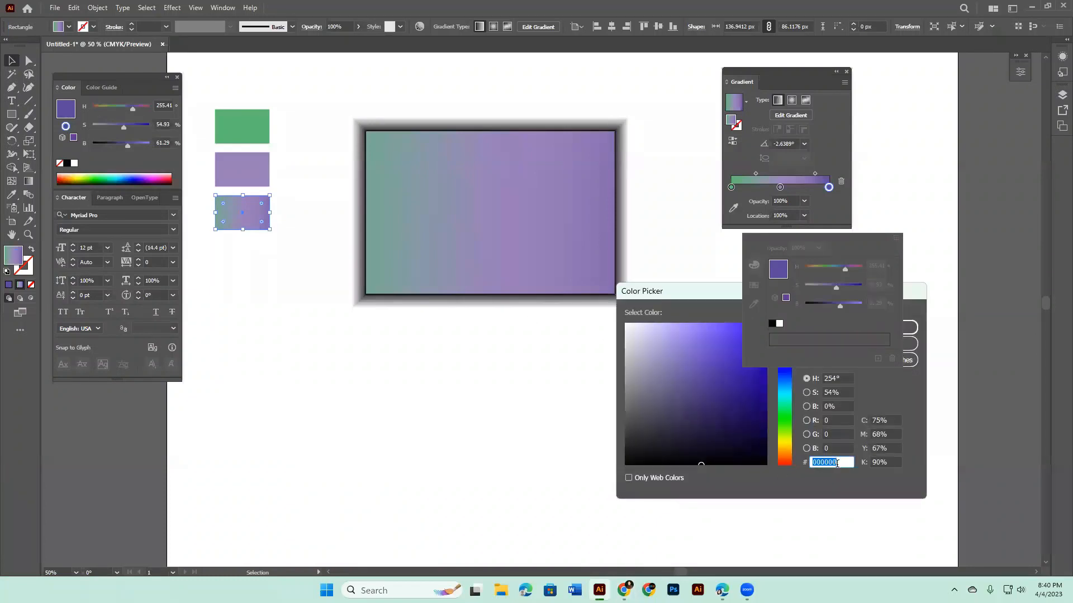
{"action": "type", "text": "#5D26C1"}
{"action": "left_click", "coordinate": [915, 329]}
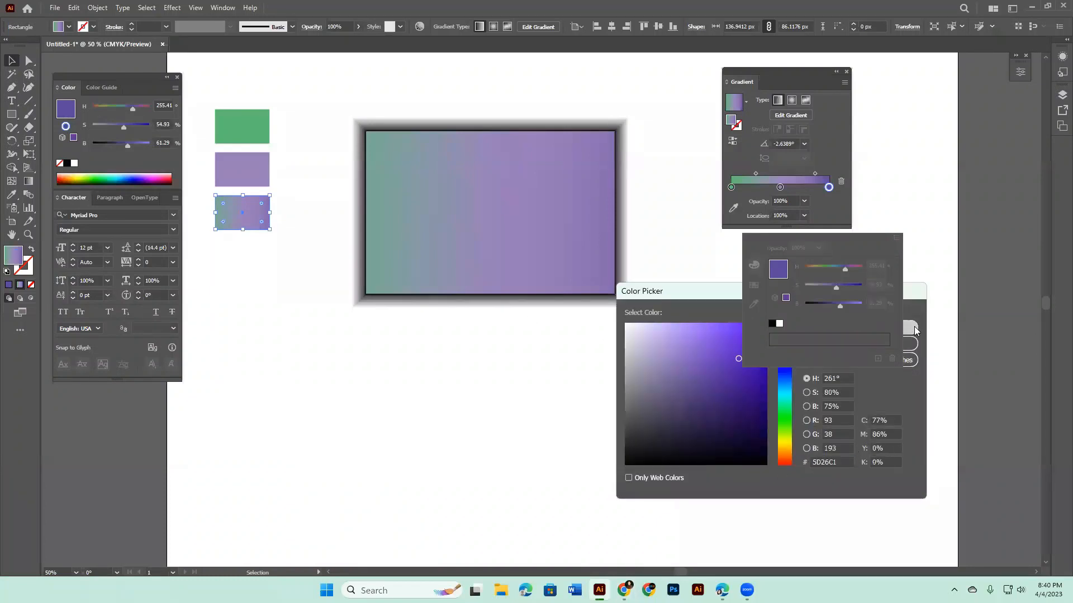
Delete the large stroked gradient rectangle beside the three color swatches.
{"action": "left_click_drag", "start_coordinate": [531, 243], "coordinate": [531, 208]}
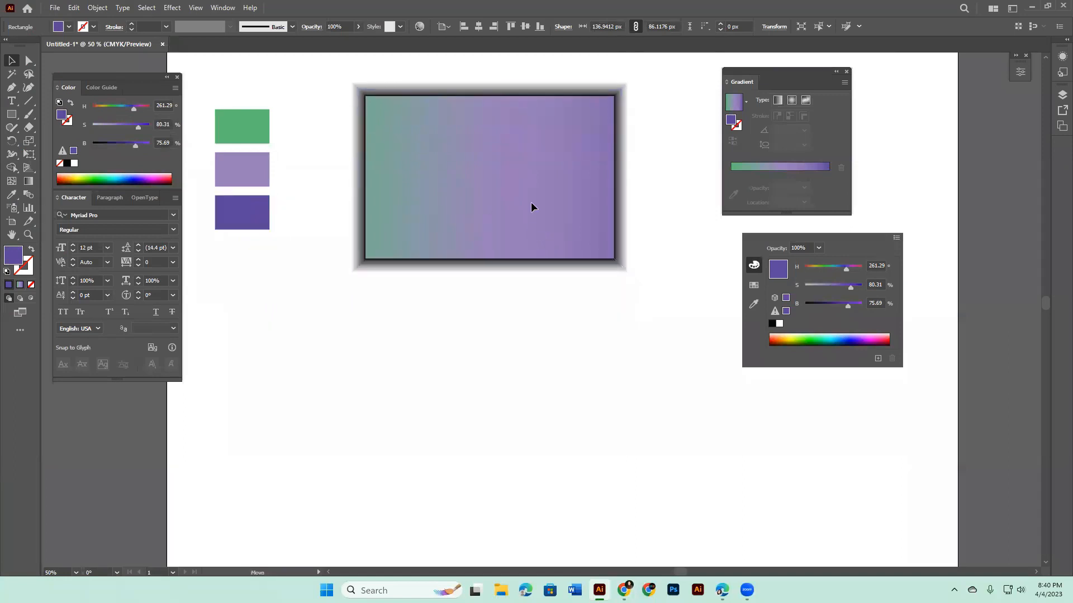
{"action": "left_click_drag", "start_coordinate": [233, 80], "coordinate": [237, 326]}
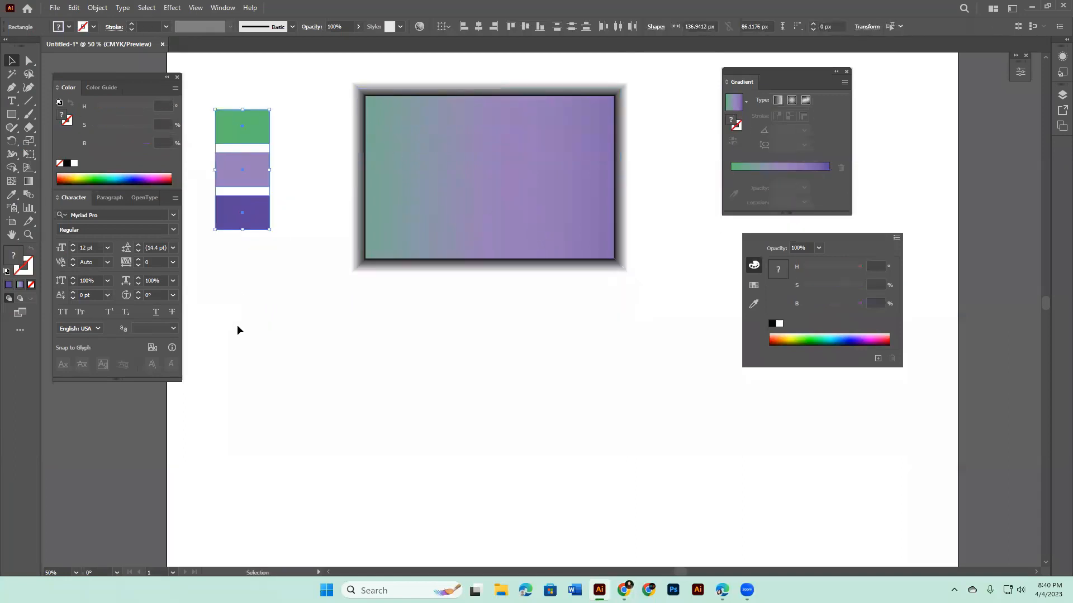
{"action": "left_click", "coordinate": [492, 144]}
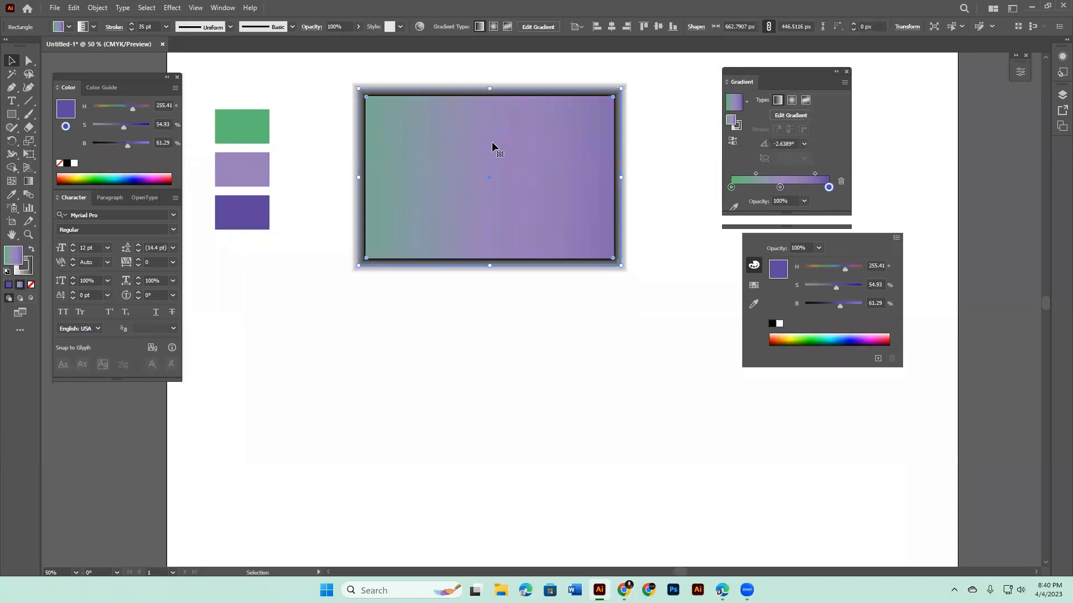
{"action": "key", "text": "Delete"}
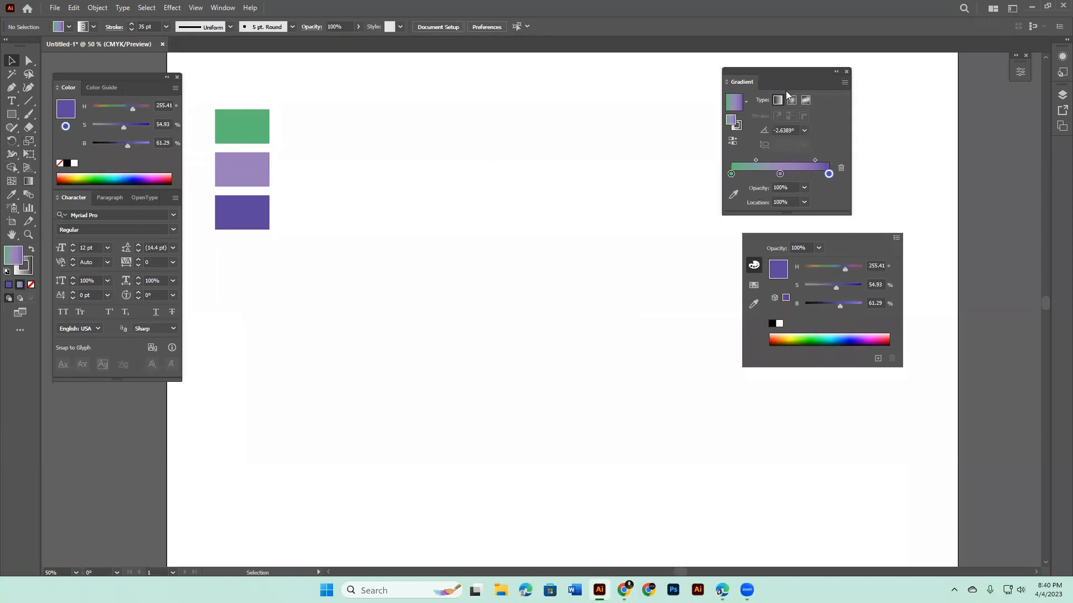
Draw a new rectangle to the right of the swatches with the white-to-black gradient preset as fill and no stroke.
{"action": "left_click", "coordinate": [746, 102]}
{"action": "left_click", "coordinate": [684, 119]}
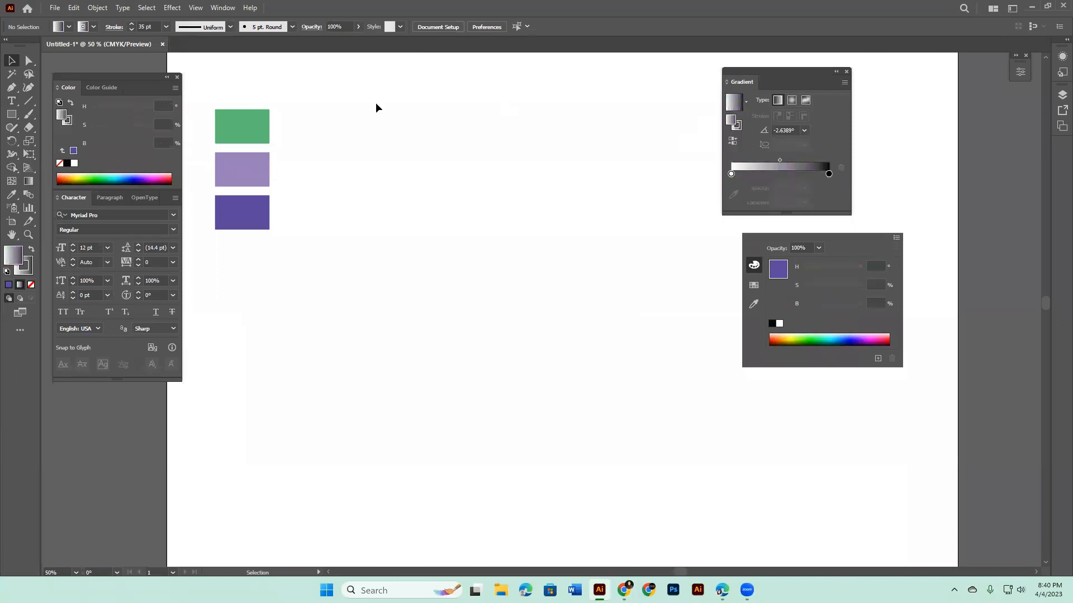
{"action": "left_click", "coordinate": [25, 270]}
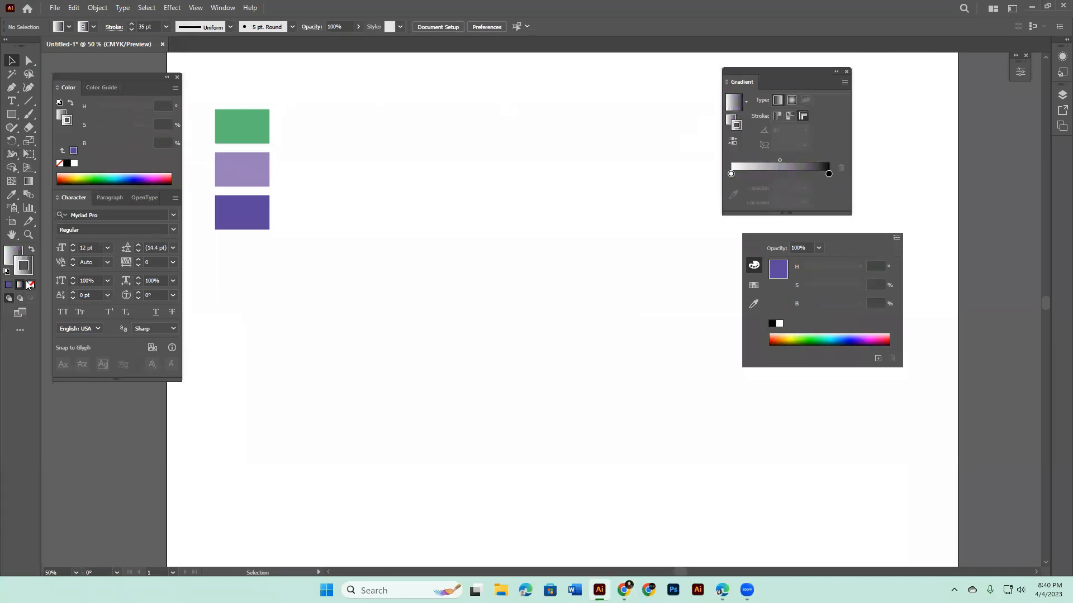
{"action": "left_click", "coordinate": [30, 285]}
{"action": "left_click", "coordinate": [14, 254]}
{"action": "left_click", "coordinate": [11, 114]}
{"action": "left_click_drag", "start_coordinate": [407, 152], "coordinate": [589, 276]}
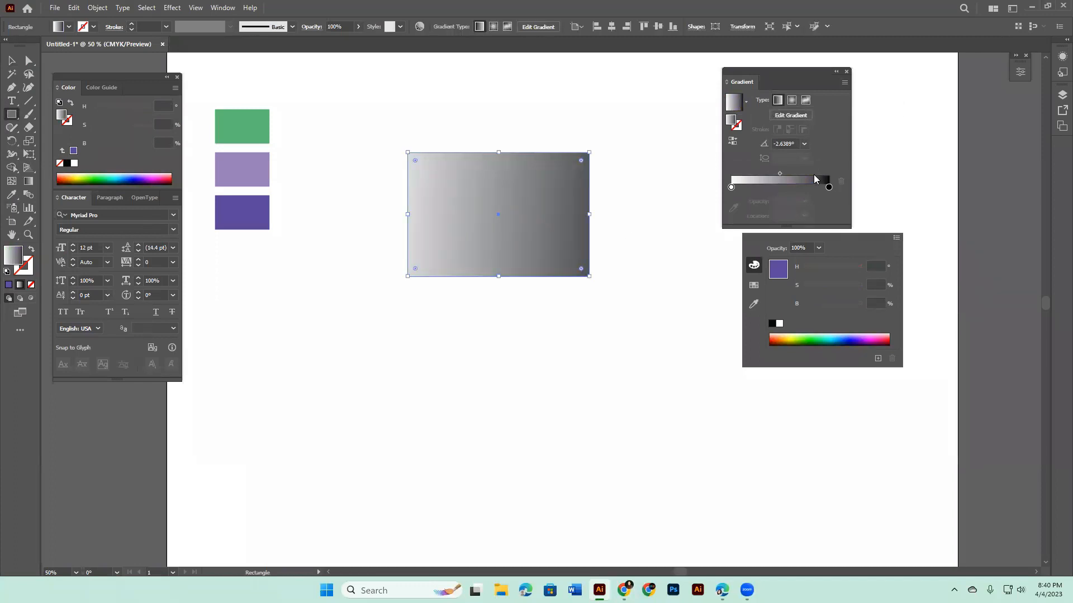
Open the new rectangle's right gradient stop for editing and switch its color model to CMYK.
{"action": "double_click", "coordinate": [829, 187]}
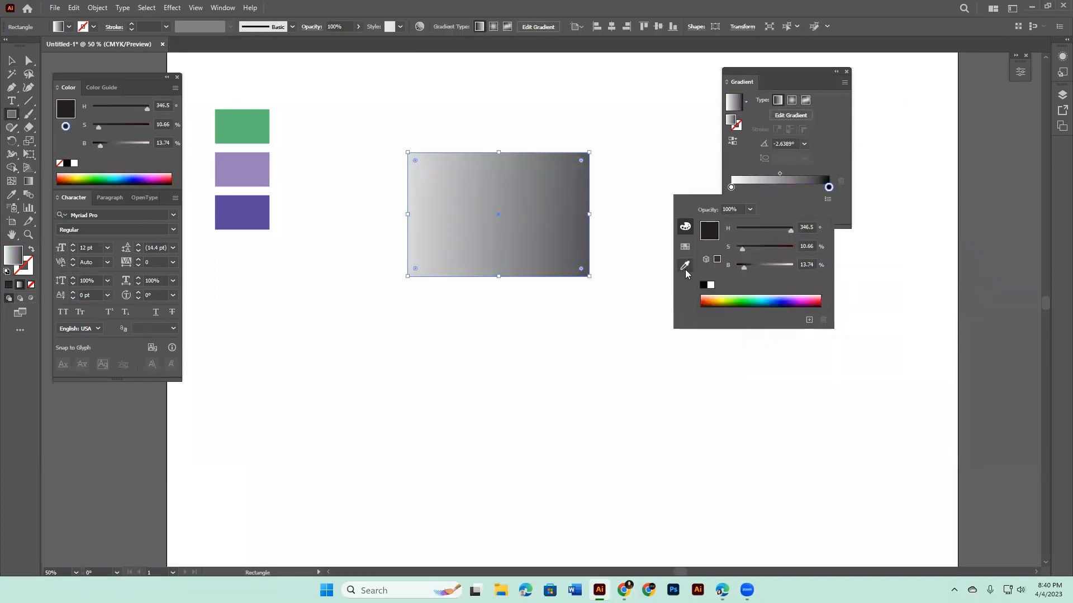
{"action": "left_click", "coordinate": [827, 199]}
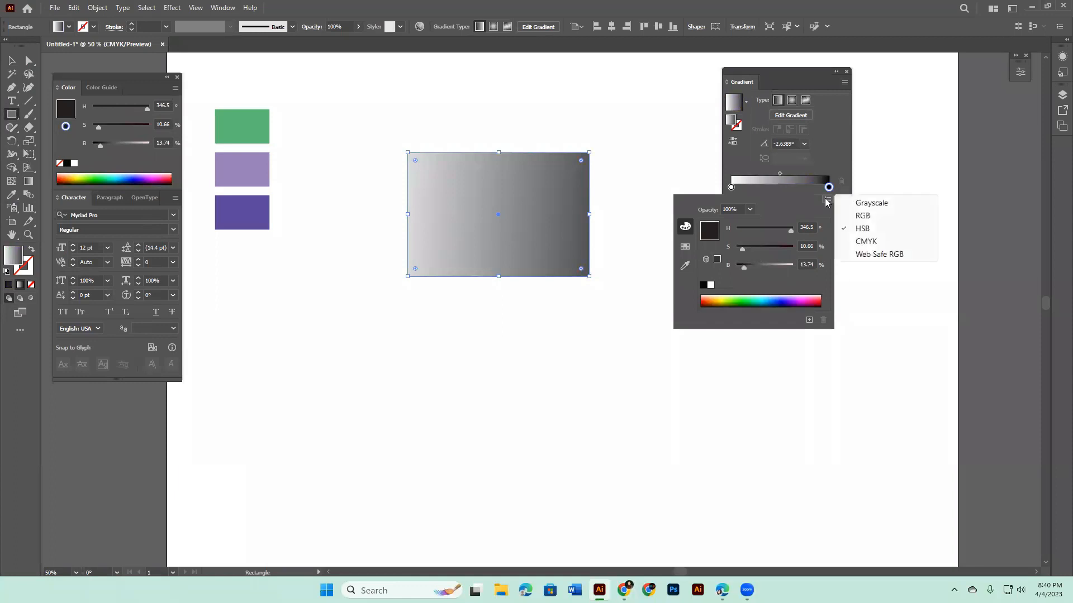
{"action": "left_click", "coordinate": [863, 241]}
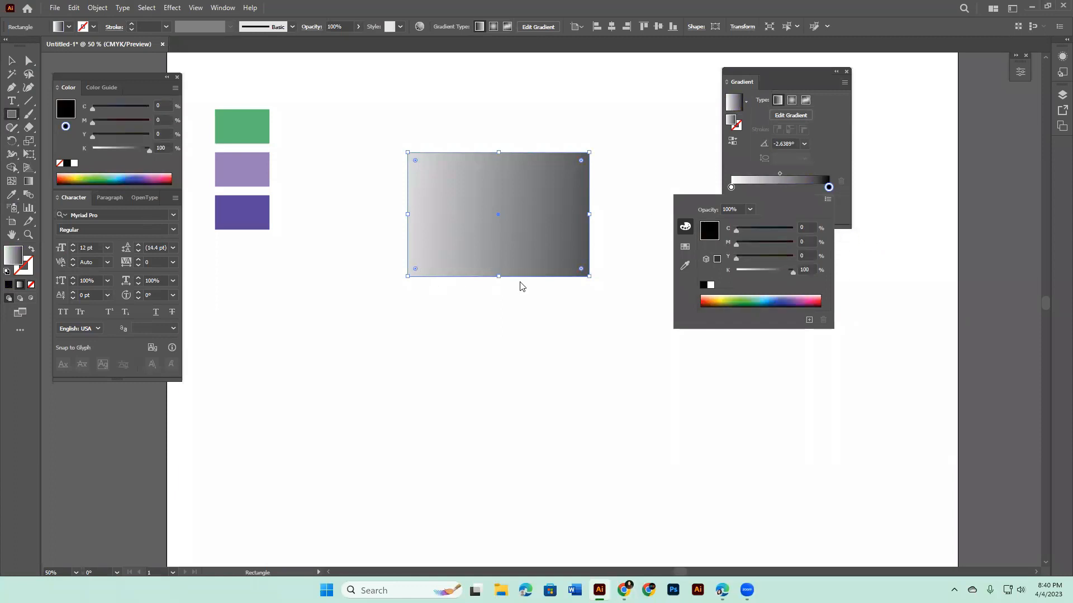
Color the gradient's right stop from the green swatch and a new middle stop at 50% from the light purple swatch.
{"action": "left_click", "coordinate": [685, 269]}
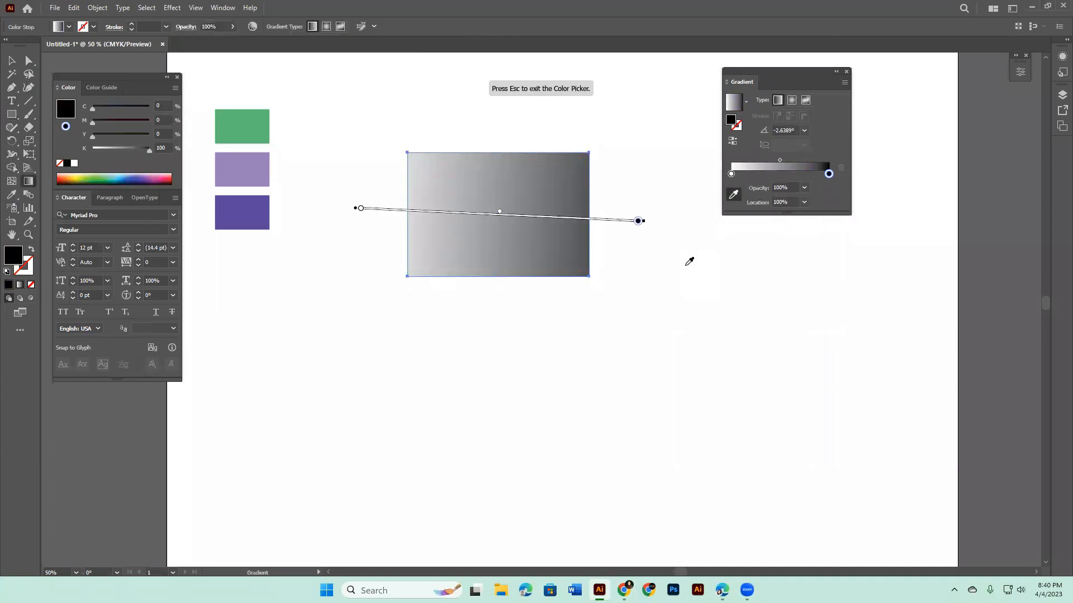
{"action": "left_click", "coordinate": [269, 113]}
{"action": "left_click", "coordinate": [780, 174]}
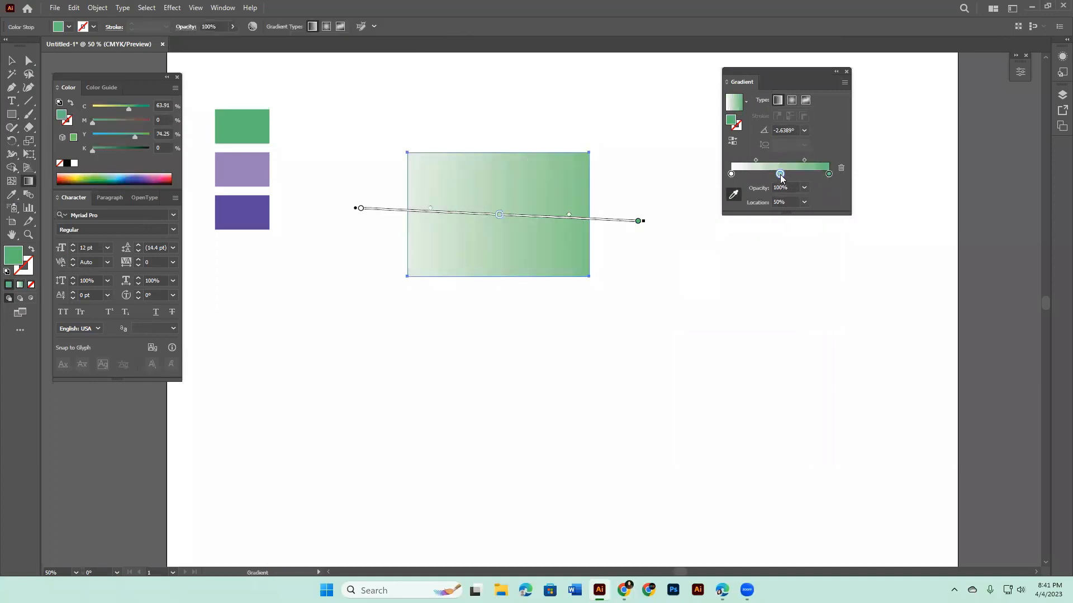
{"action": "double_click", "coordinate": [780, 177]}
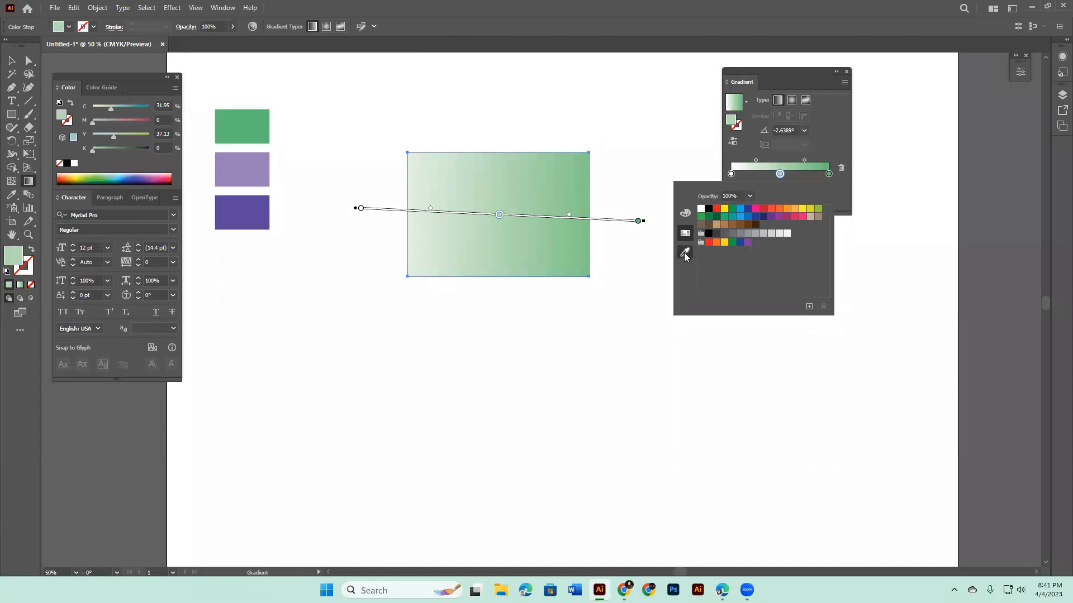
{"action": "left_click", "coordinate": [686, 250]}
{"action": "left_click", "coordinate": [260, 165]}
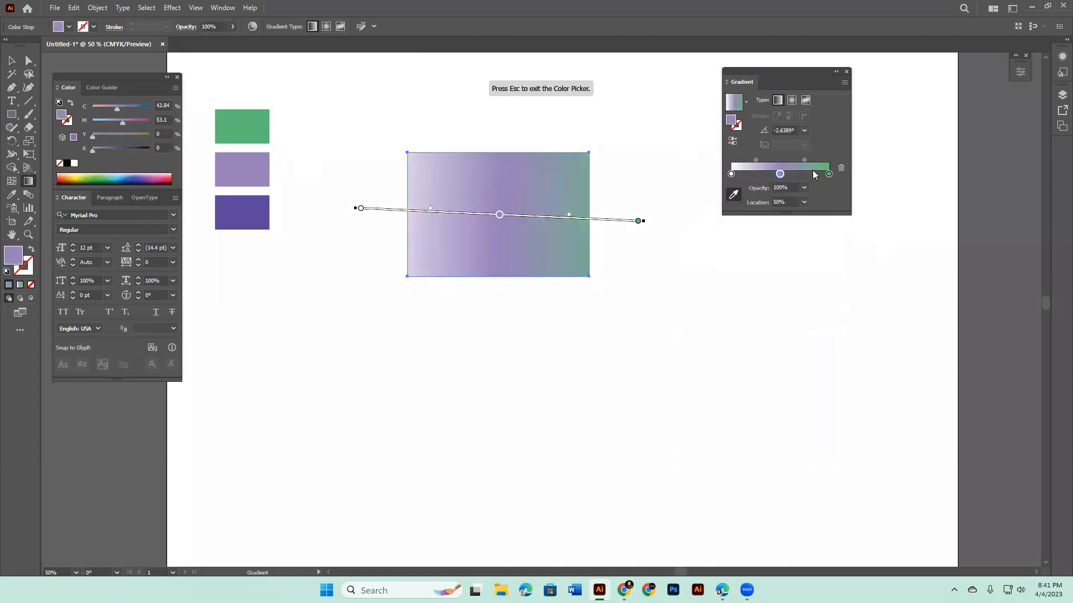
Color the gradient's left stop from the dark purple swatch, finish gradient editing, and select the three color swatches.
{"action": "left_click", "coordinate": [730, 174]}
{"action": "double_click", "coordinate": [731, 174]}
{"action": "left_click", "coordinate": [686, 253]}
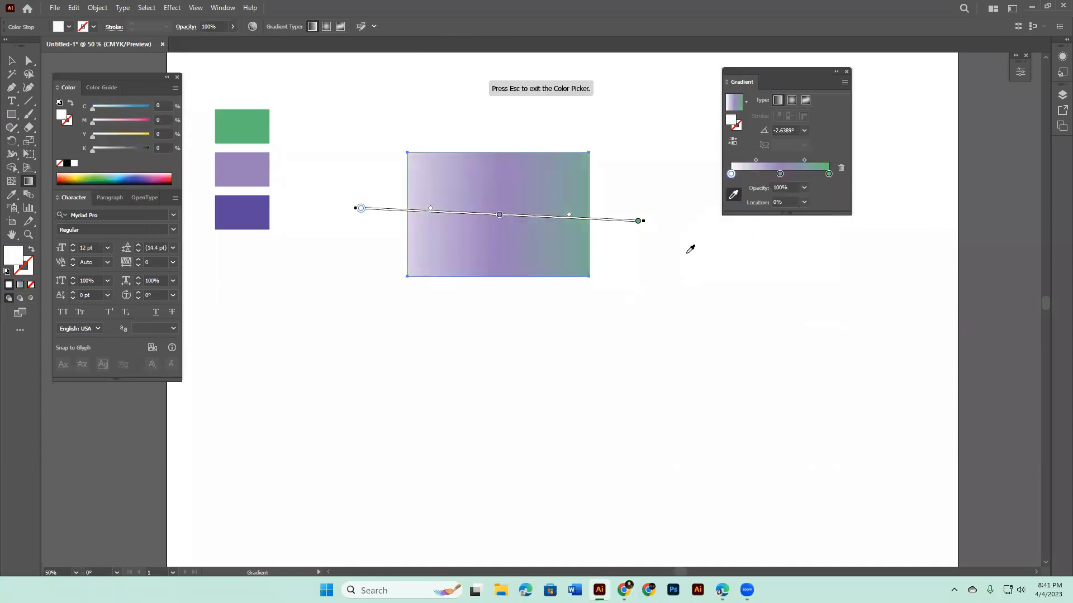
{"action": "left_click", "coordinate": [241, 208]}
{"action": "key", "text": "v"}
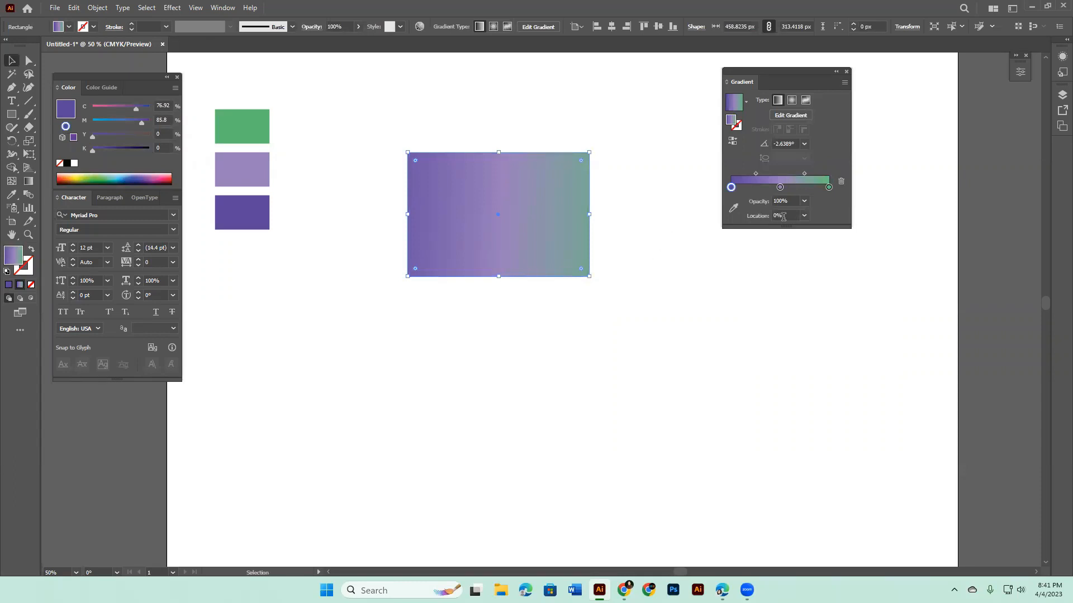
{"action": "left_click_drag", "start_coordinate": [224, 79], "coordinate": [284, 354]}
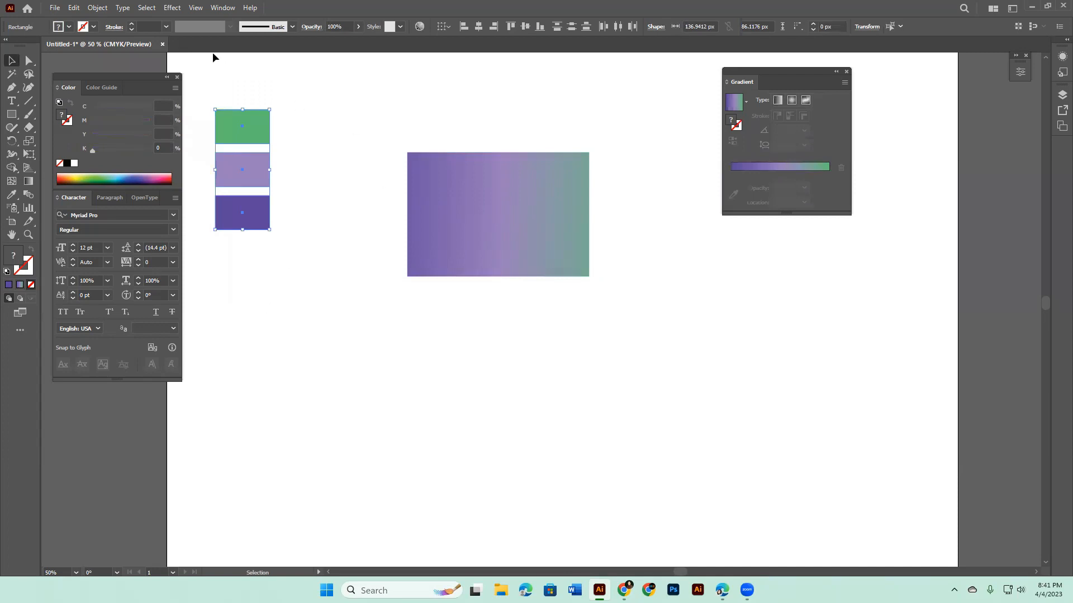
{"action": "left_click_drag", "start_coordinate": [210, 62], "coordinate": [298, 366]}
Switch to Chrome and run a Google image search for "gradients" in a new tab.
{"action": "left_click", "coordinate": [622, 586]}
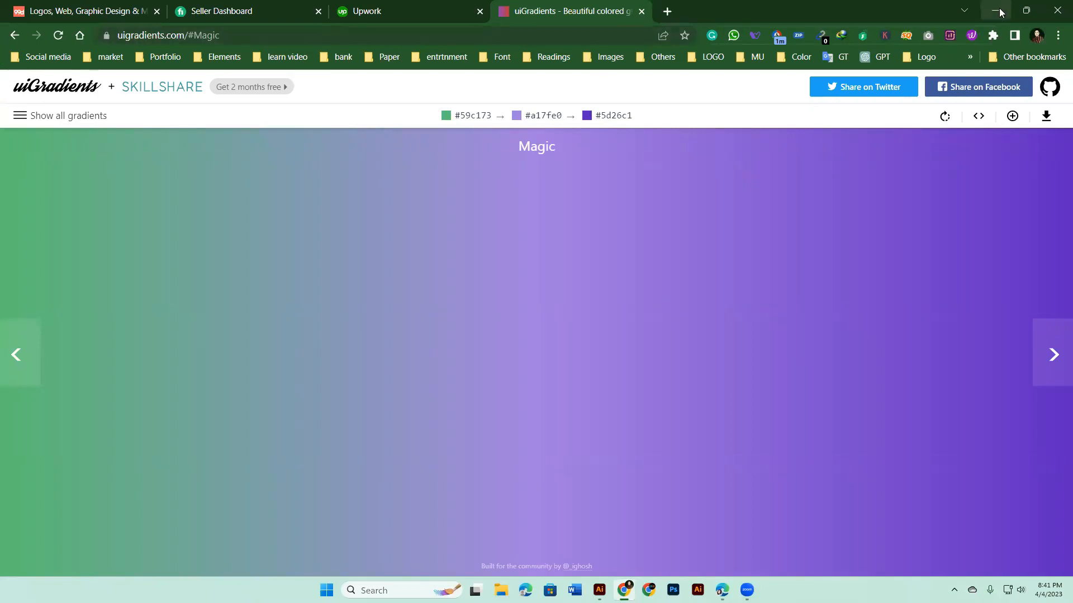
{"action": "left_click", "coordinate": [666, 12]}
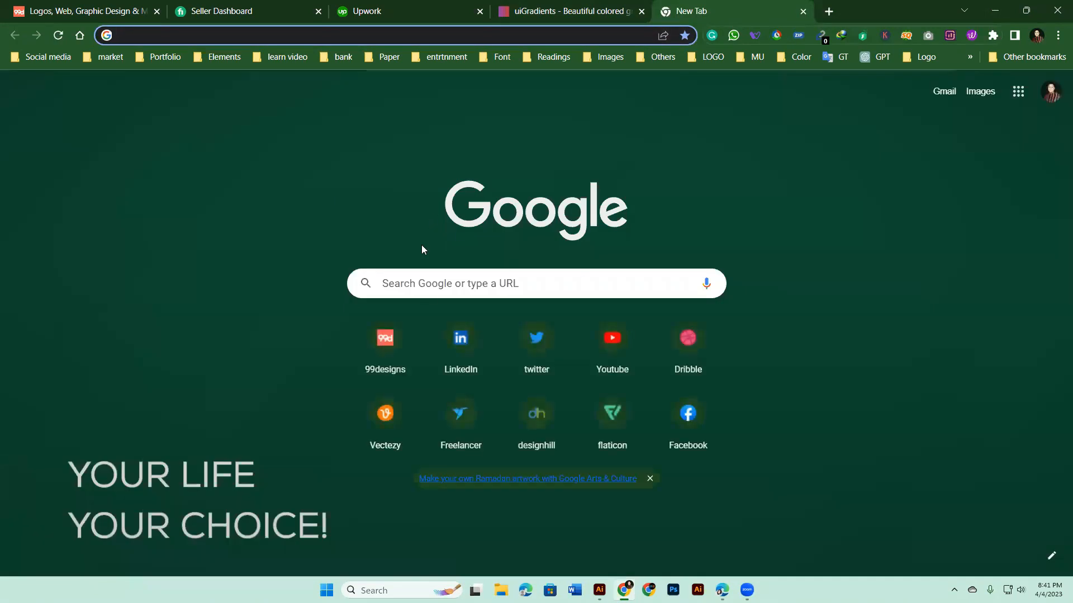
{"action": "left_click", "coordinate": [440, 284]}
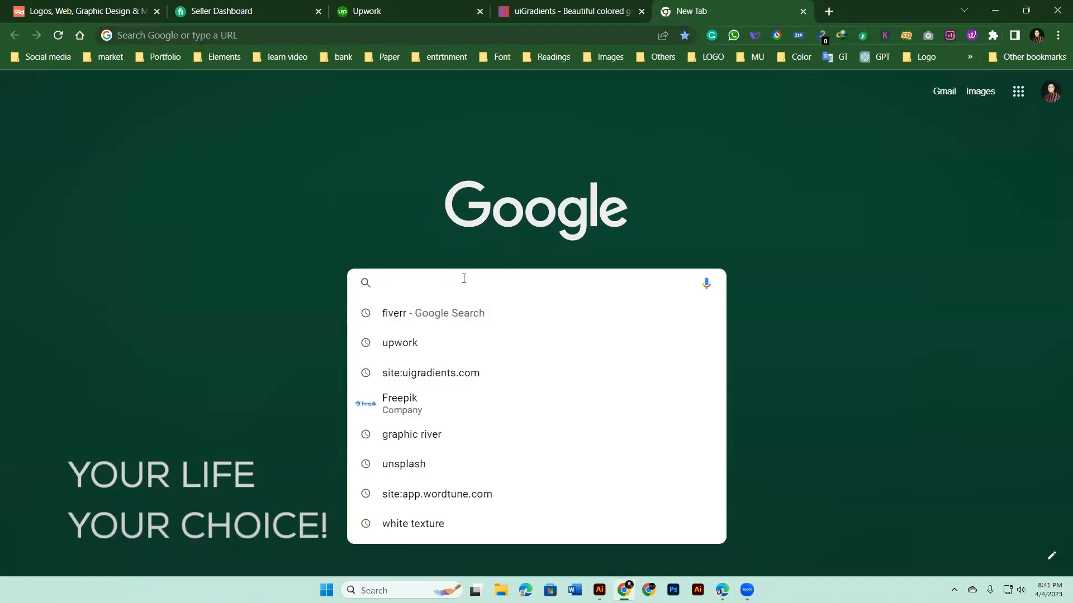
{"action": "type", "text": "gra"}
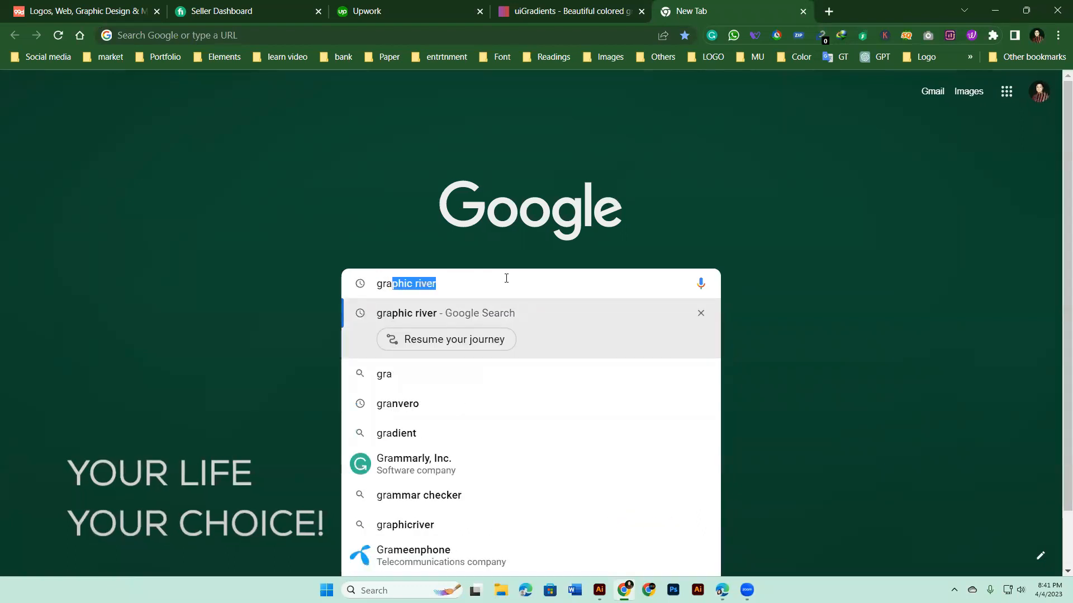
{"action": "type", "text": "dients"}
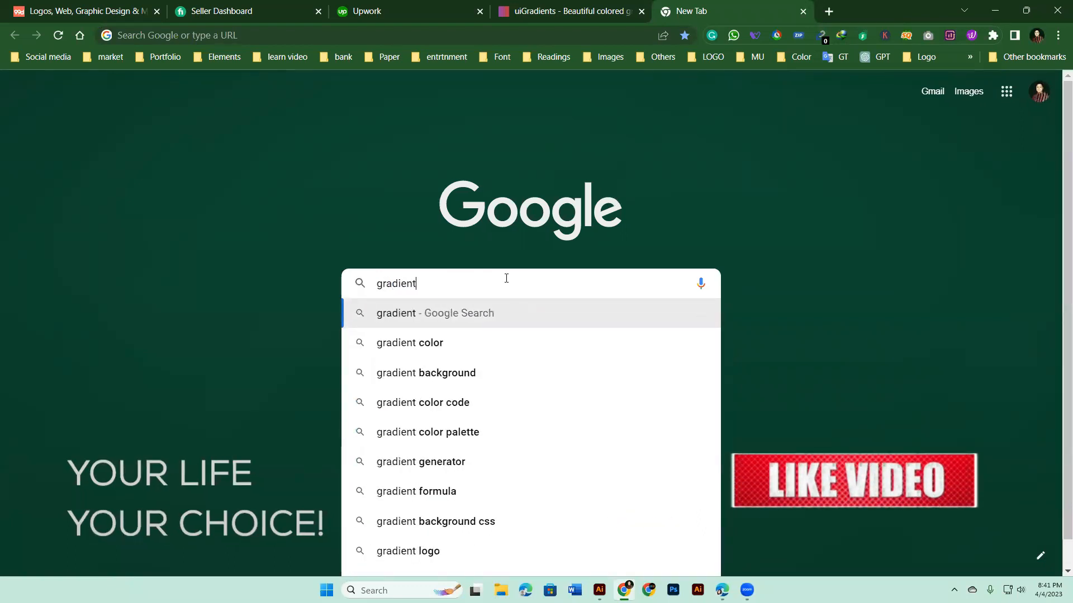
{"action": "key", "text": "Return"}
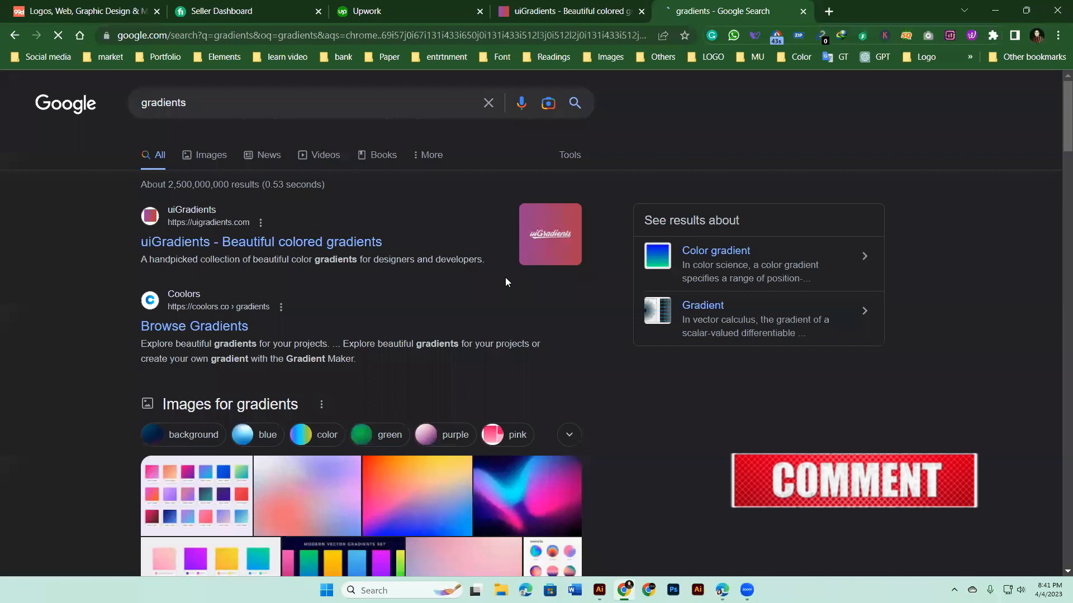
{"action": "left_click", "coordinate": [217, 156]}
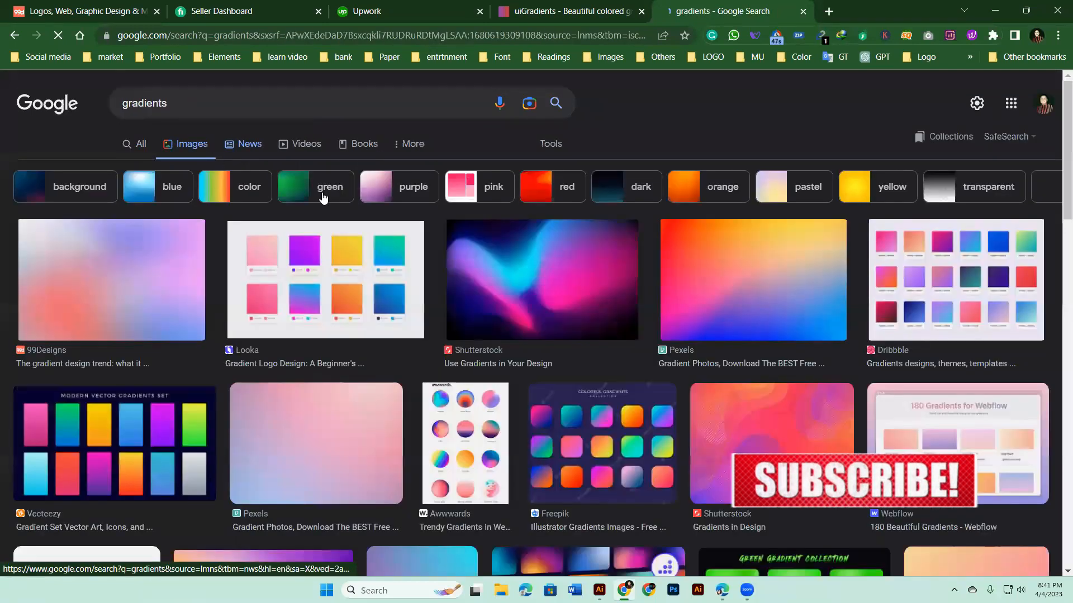
Copy the pink-to-cyan Wondershare Mockitt gradient image from the image results.
{"action": "scroll", "coordinate": [937, 380], "scroll_direction": "down", "scroll_amount": 5}
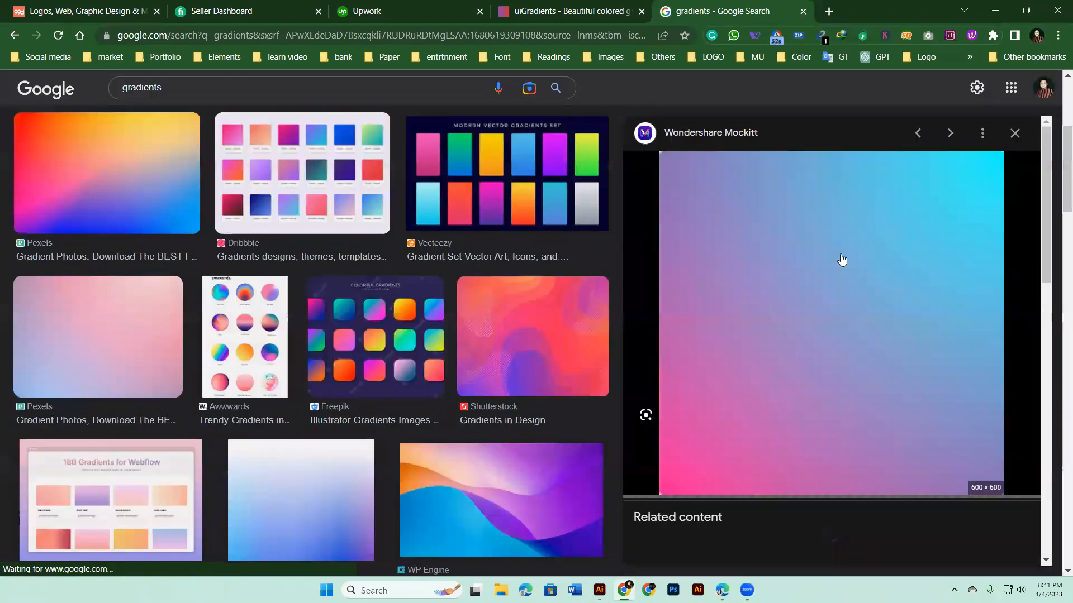
{"action": "right_click", "coordinate": [840, 255]}
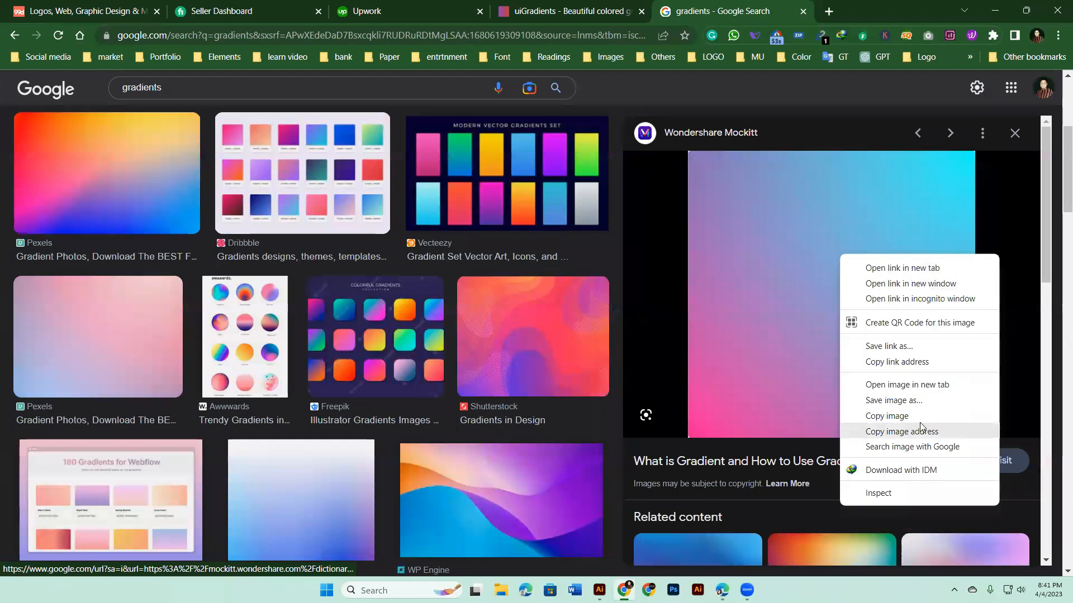
{"action": "left_click", "coordinate": [915, 418]}
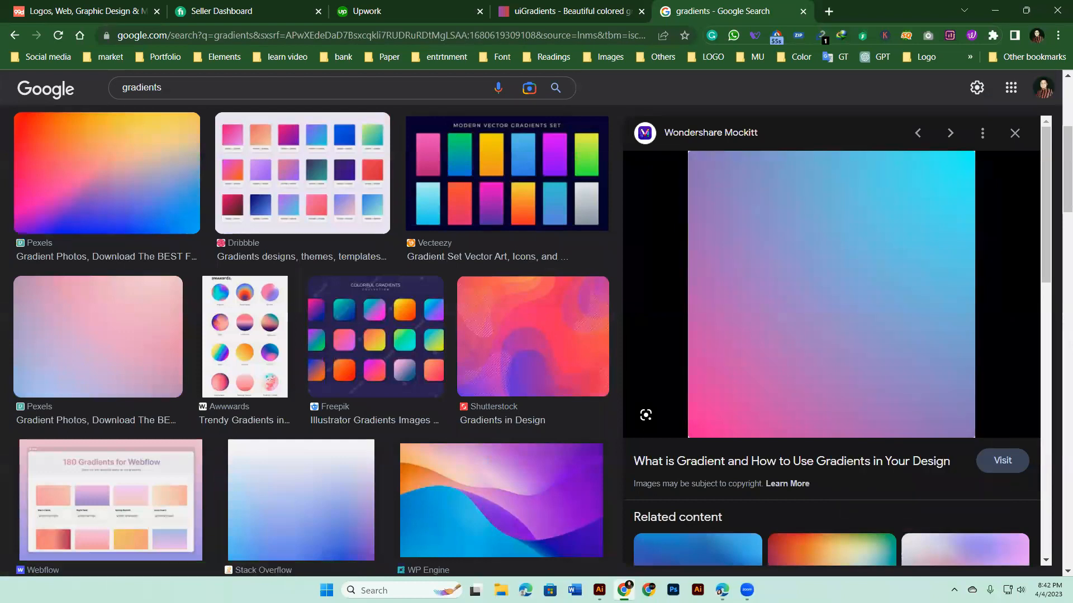
Paste the copied gradient image into the Illustrator document and move it outside the artboard's right edge.
{"action": "left_click", "coordinate": [600, 590]}
{"action": "key", "text": "ctrl+v"}
{"action": "left_click_drag", "start_coordinate": [571, 363], "coordinate": [905, 390]}
{"action": "key", "text": "space"}
{"action": "left_click_drag", "start_coordinate": [929, 436], "coordinate": [701, 467]}
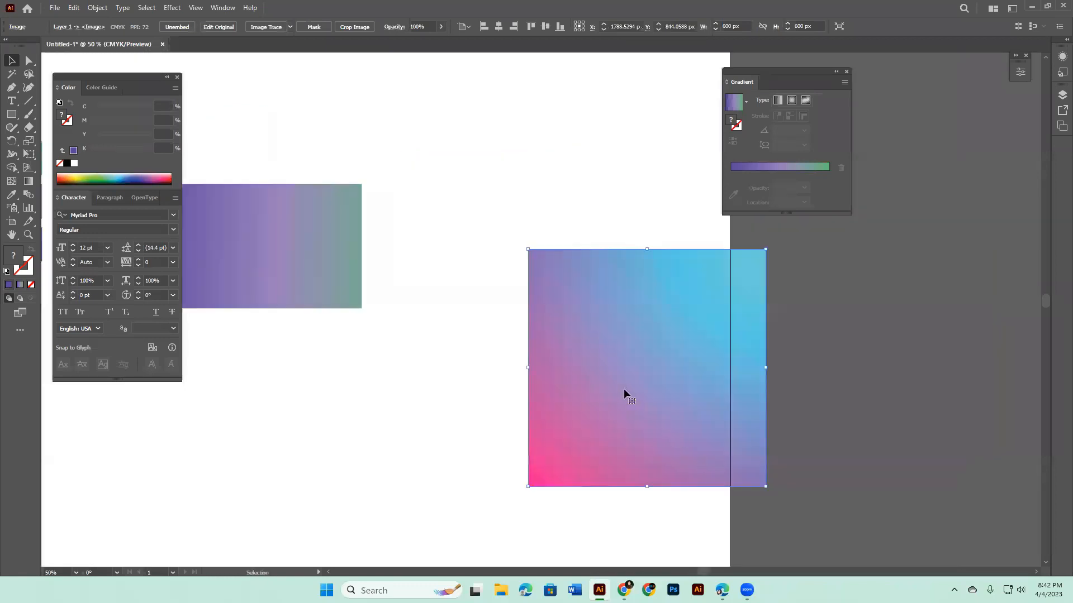
{"action": "left_click_drag", "start_coordinate": [624, 387], "coordinate": [912, 359]}
{"action": "key", "text": "space"}
{"action": "left_click_drag", "start_coordinate": [313, 290], "coordinate": [473, 276]}
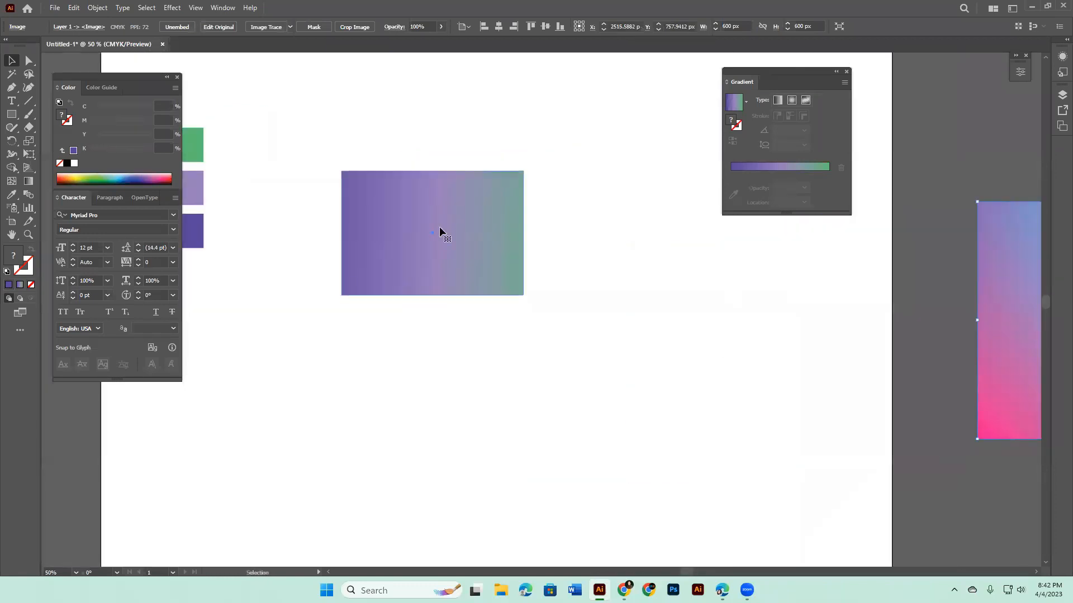
Select the purple-to-green gradient rectangle and recolor its right stop with light blue sampled from the image's upper right area.
{"action": "left_click", "coordinate": [439, 227]}
{"action": "scroll", "coordinate": [490, 371], "scroll_direction": "right", "scroll_amount": 5}
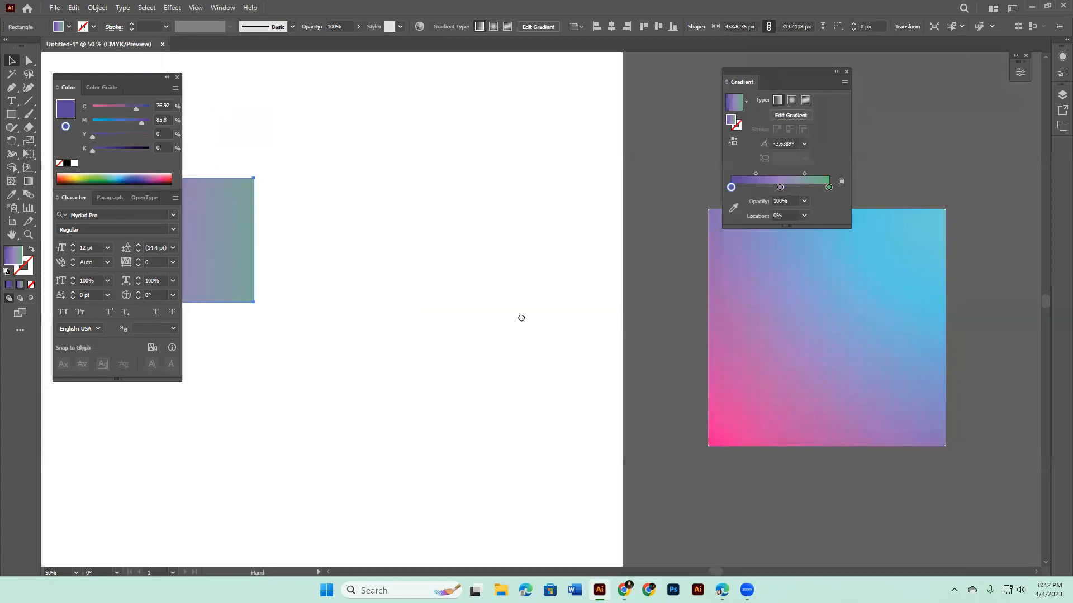
{"action": "scroll", "coordinate": [520, 315], "scroll_direction": "left", "scroll_amount": 3}
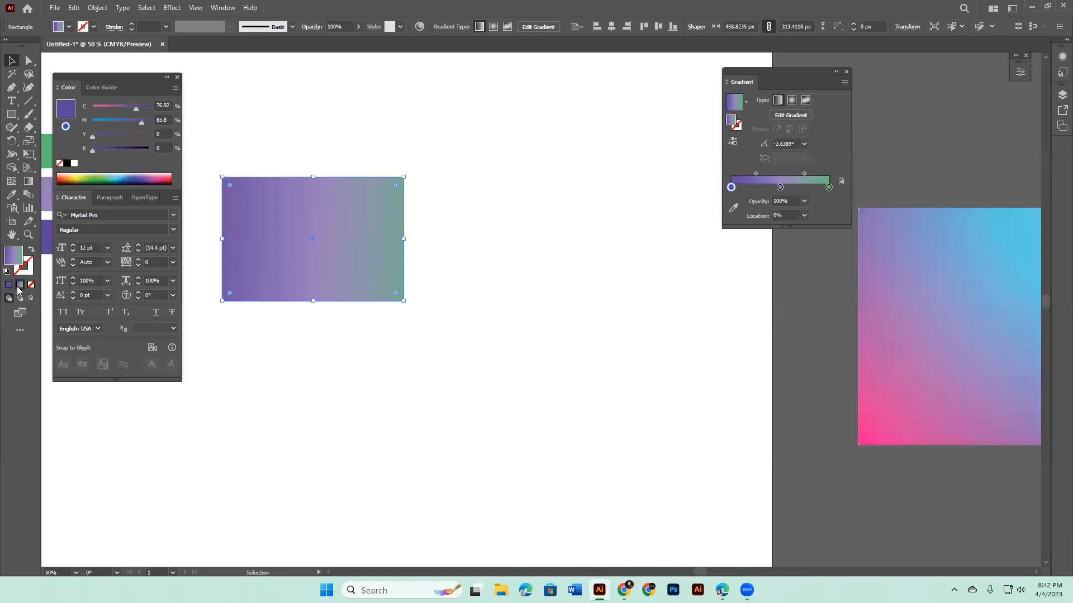
{"action": "left_click_drag", "start_coordinate": [801, 71], "coordinate": [665, 85]}
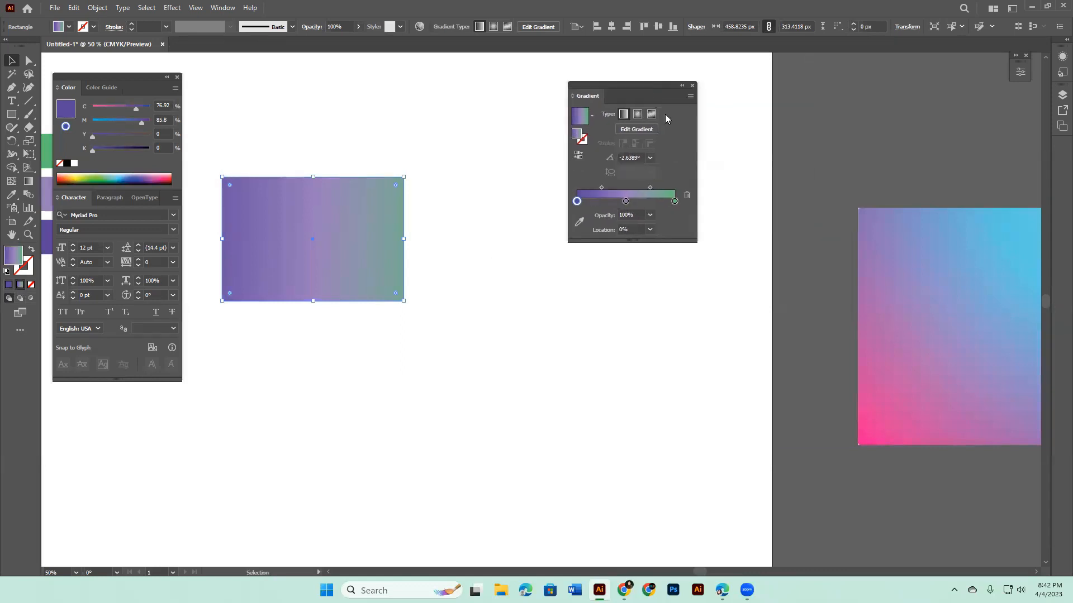
{"action": "double_click", "coordinate": [674, 201]}
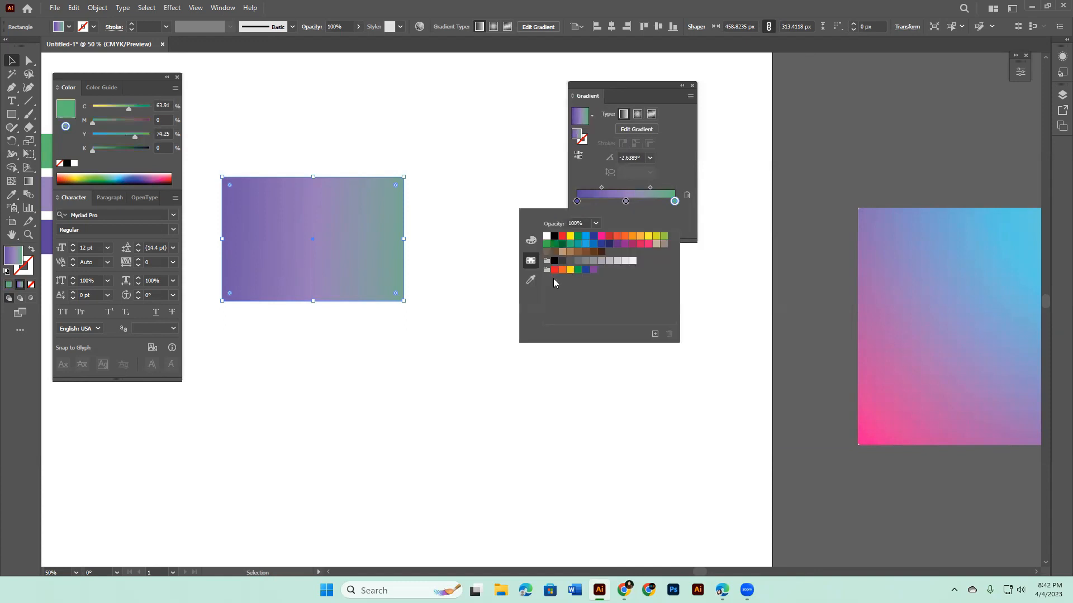
{"action": "left_click", "coordinate": [530, 280]}
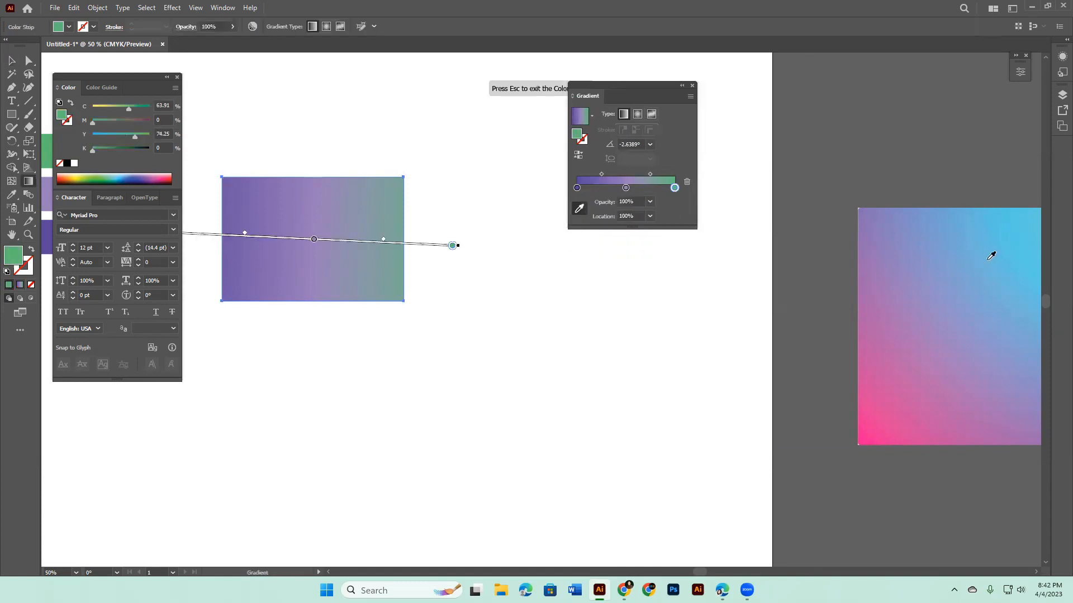
{"action": "left_click_drag", "start_coordinate": [756, 299], "coordinate": [711, 303]}
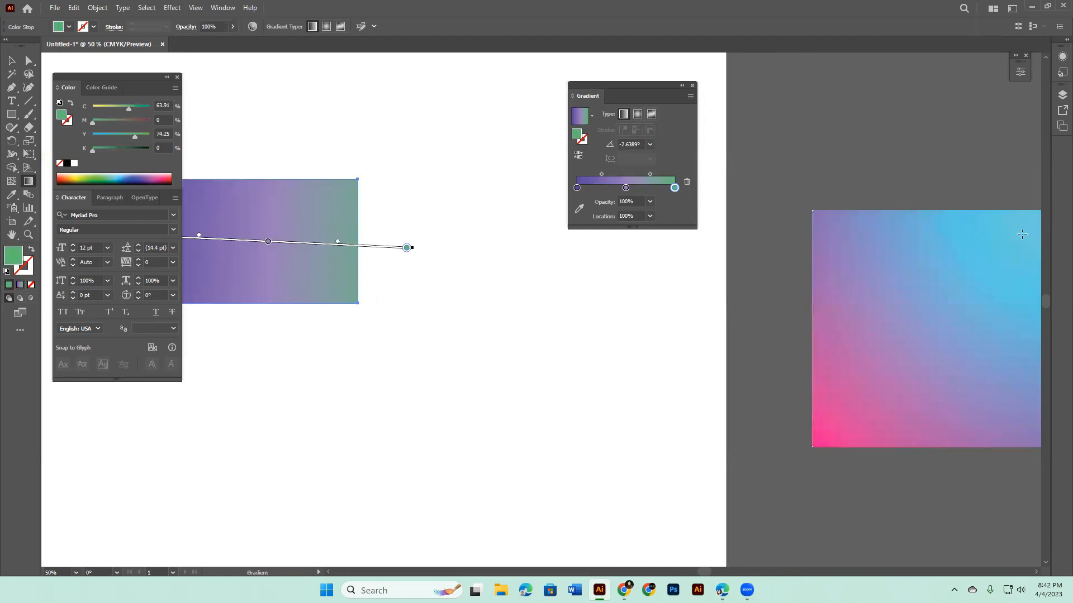
{"action": "left_click", "coordinate": [579, 208]}
{"action": "left_click", "coordinate": [1029, 222]}
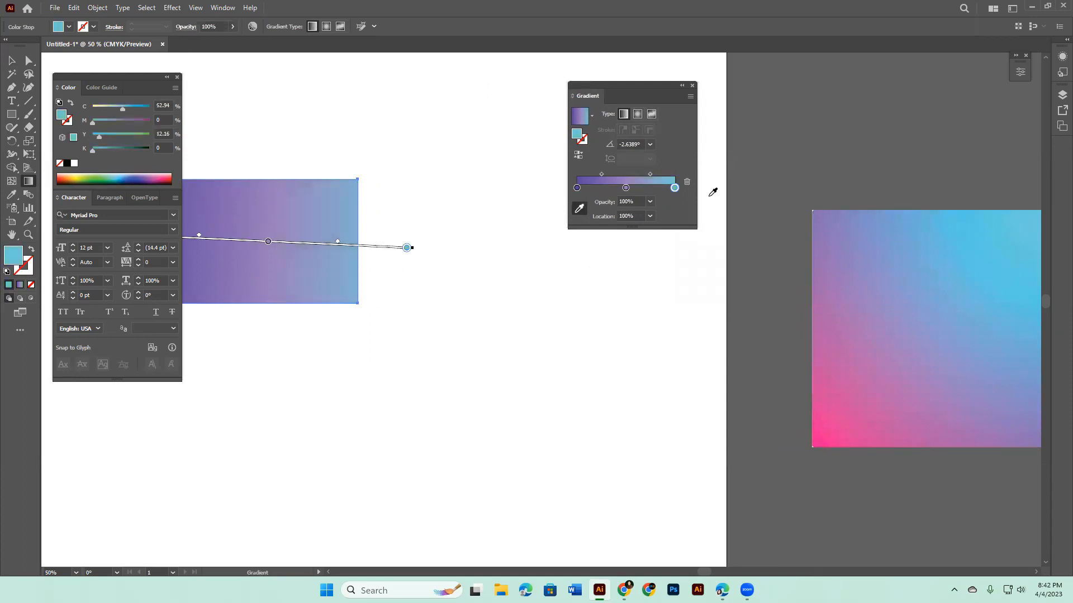
Recolor the rectangle's middle gradient stop with the blue-violet sampled from the middle of the pasted image.
{"action": "left_click", "coordinate": [625, 190]}
{"action": "double_click", "coordinate": [625, 190]}
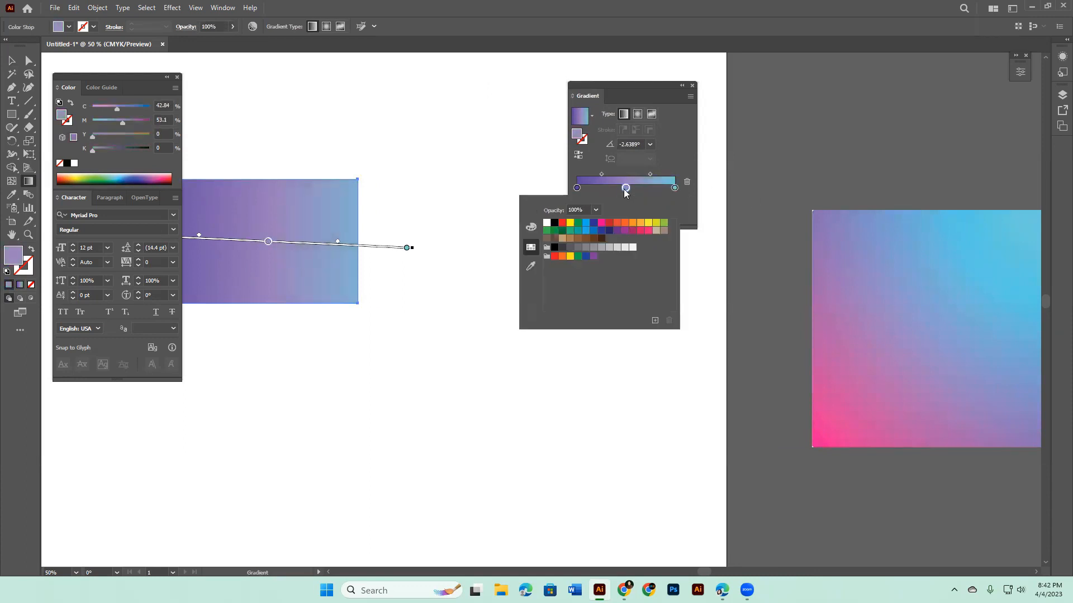
{"action": "left_click", "coordinate": [531, 267]}
{"action": "left_click", "coordinate": [937, 328]}
Recolor the rectangle's left gradient stop with pink sampled from the image's lower left corner and finish gradient editing.
{"action": "left_click", "coordinate": [577, 189]}
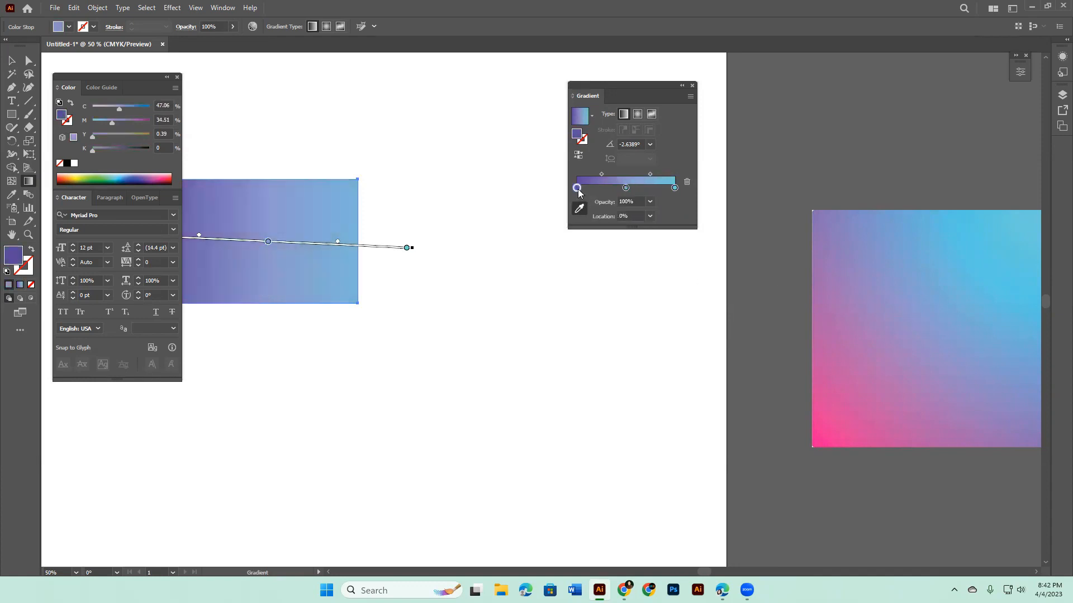
{"action": "double_click", "coordinate": [577, 189]}
{"action": "left_click", "coordinate": [530, 268]}
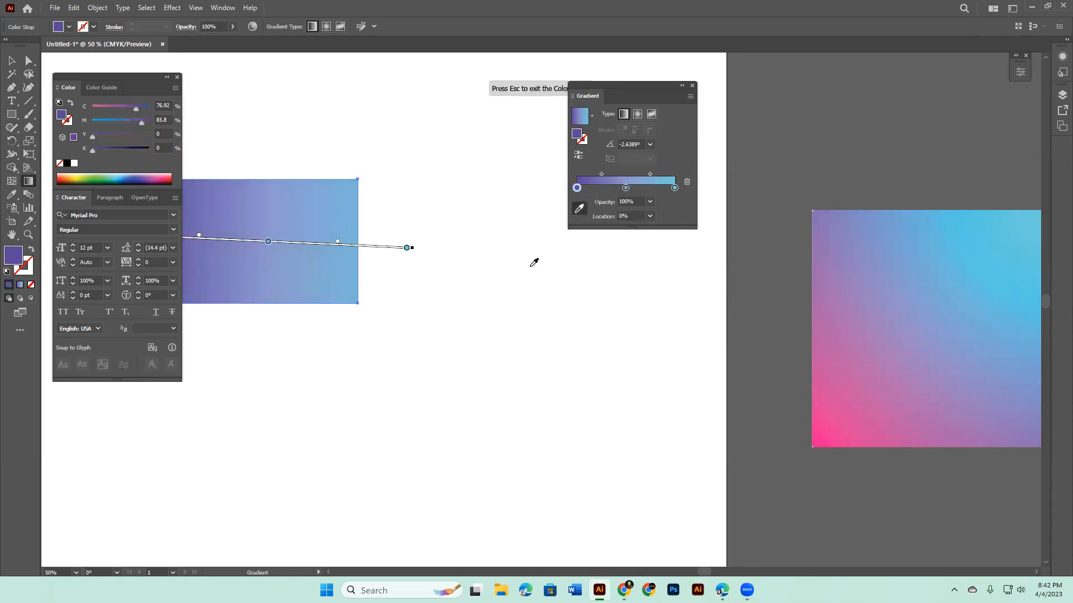
{"action": "left_click", "coordinate": [838, 407]}
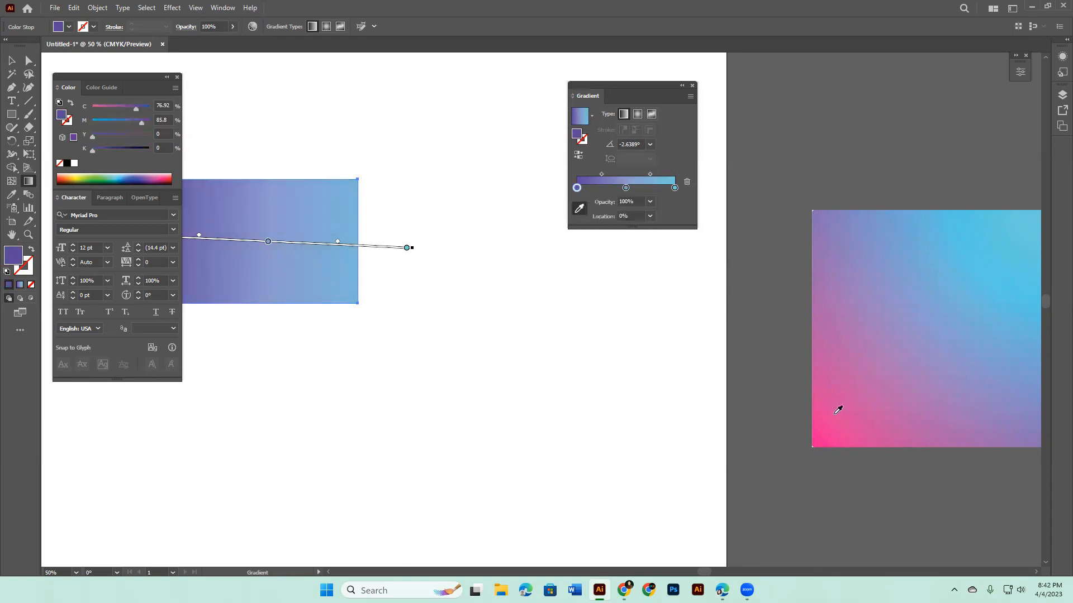
{"action": "left_click", "coordinate": [11, 62]}
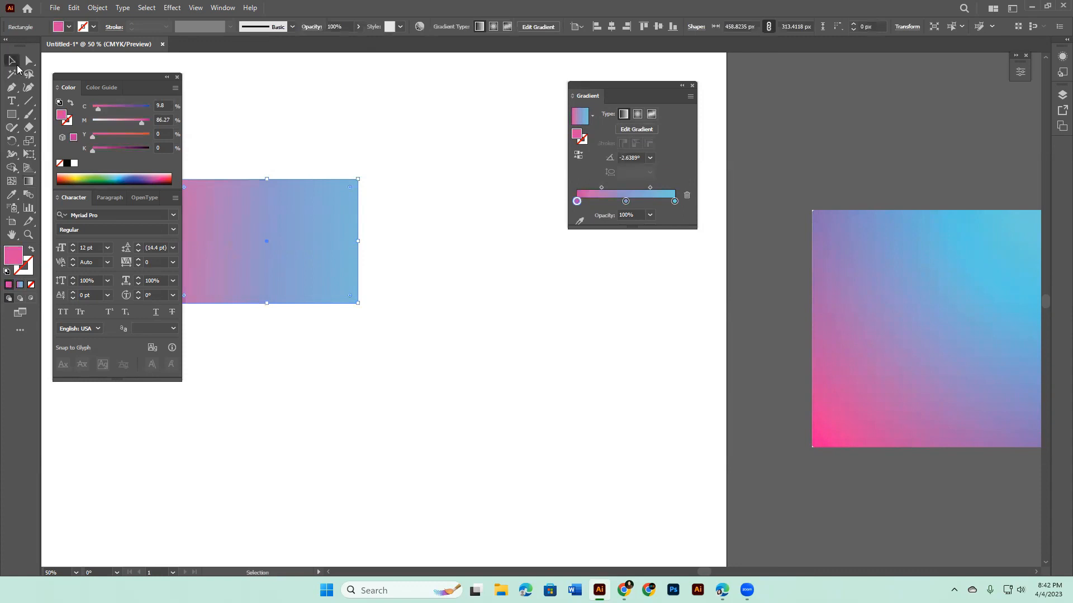
Compare the recolored gradient rectangle with the pasted reference image and reselect the rectangle.
{"action": "key", "text": "space"}
{"action": "left_click_drag", "start_coordinate": [398, 325], "coordinate": [522, 355]}
{"action": "key", "text": "space"}
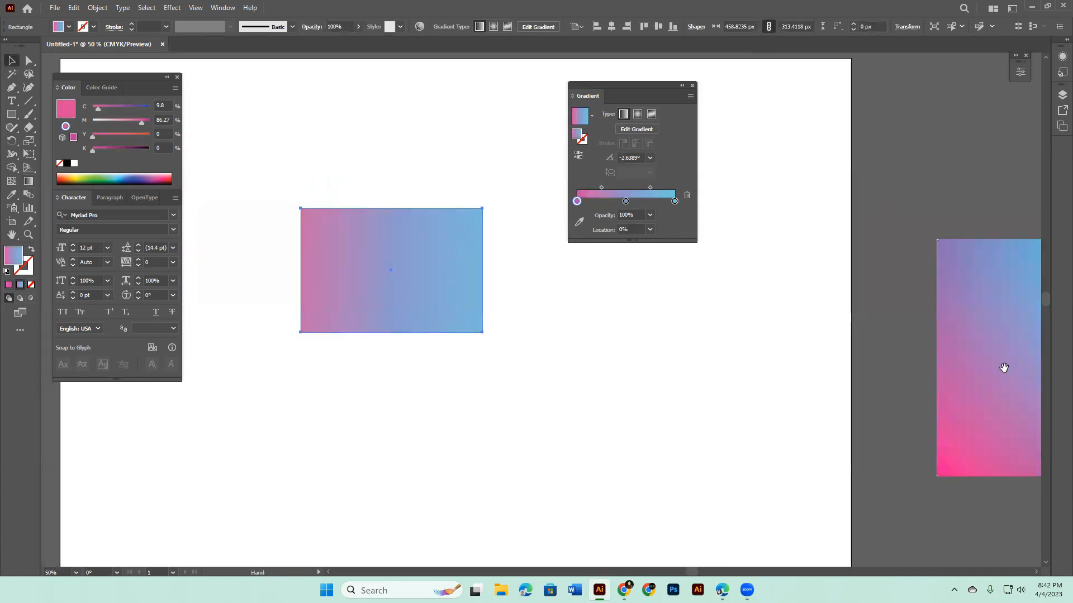
{"action": "left_click_drag", "start_coordinate": [1004, 368], "coordinate": [806, 352]}
{"action": "key", "text": "space"}
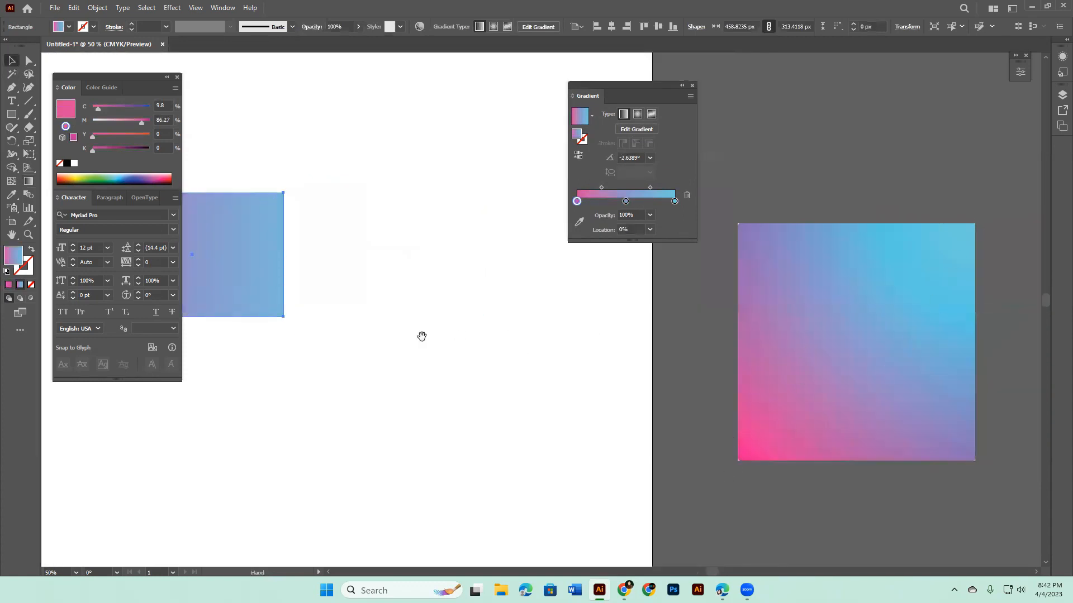
{"action": "left_click_drag", "start_coordinate": [239, 260], "coordinate": [445, 290]}
{"action": "left_click", "coordinate": [806, 352]}
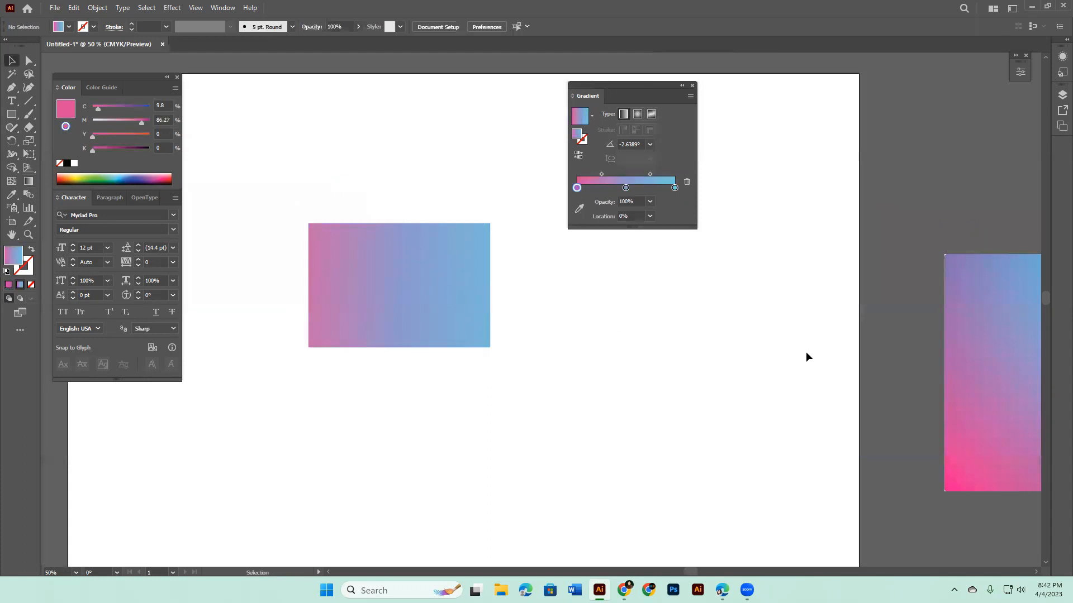
{"action": "left_click", "coordinate": [423, 299]}
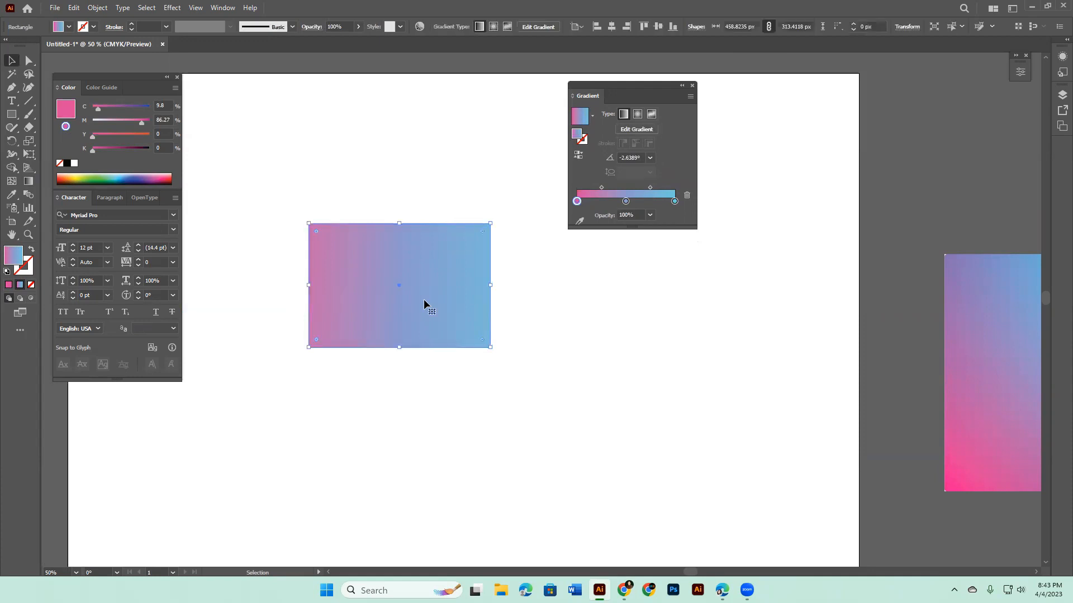
Apply the preset Orange, Yellow gradient to the selected rectangle and remove its middle color stop.
{"action": "left_click", "coordinate": [591, 115]}
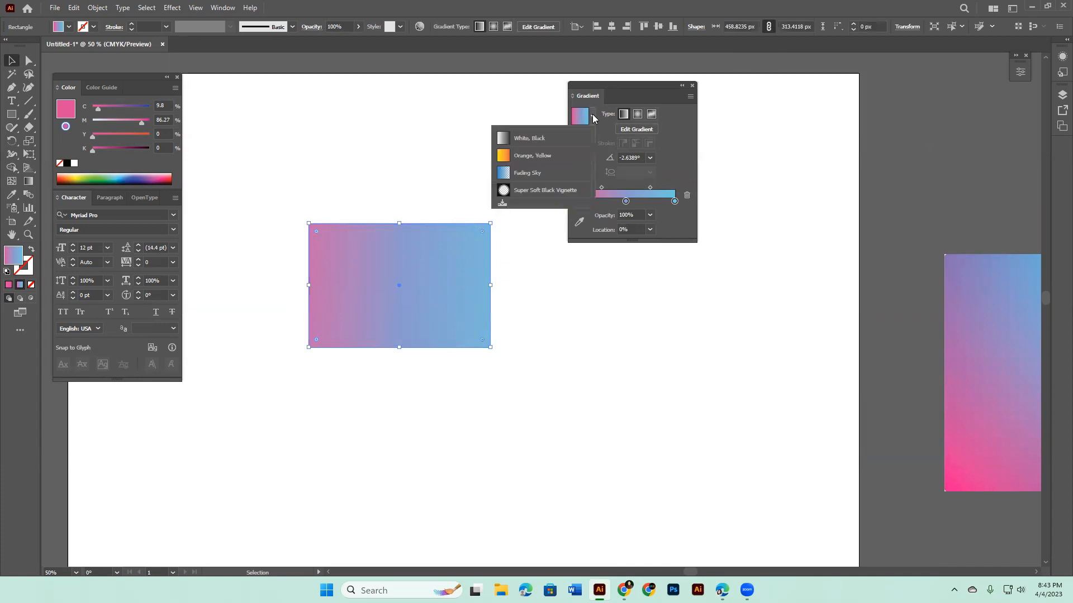
{"action": "left_click", "coordinate": [539, 156]}
{"action": "left_click_drag", "start_coordinate": [642, 201], "coordinate": [671, 262]}
Recolor the gradient's right stop with the light green swatch (C=50 M=0 Y=100 K=0).
{"action": "double_click", "coordinate": [674, 202]}
{"action": "left_click", "coordinate": [564, 236]}
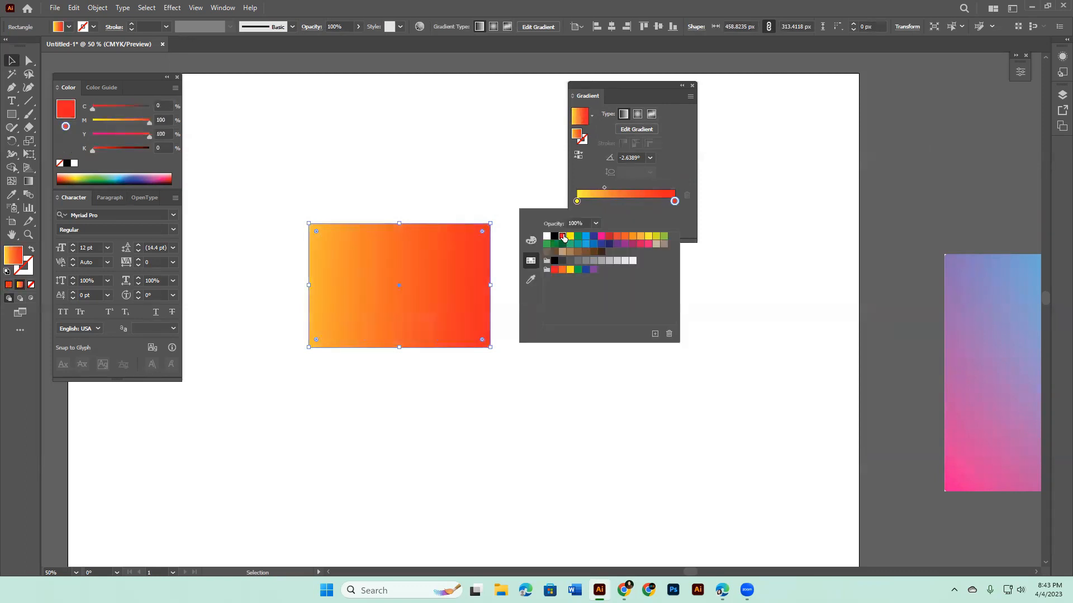
{"action": "left_click", "coordinate": [664, 238]}
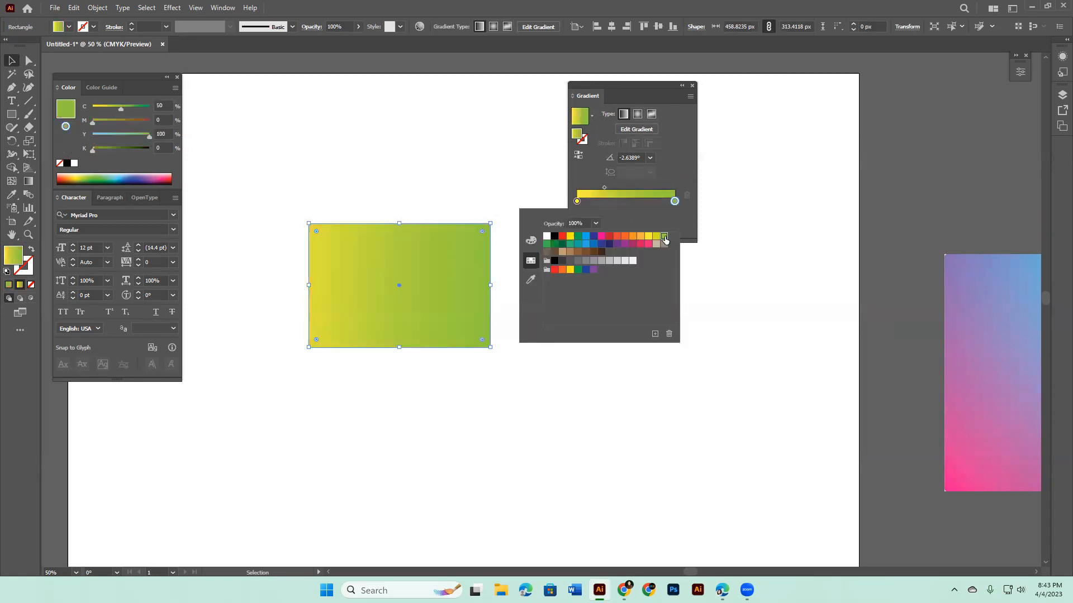
Try orange-red and orange swatches on the gradient's left stop, ending with yellow (C=5 M=0 Y=90 K=0).
{"action": "left_click", "coordinate": [577, 201]}
{"action": "double_click", "coordinate": [577, 200]}
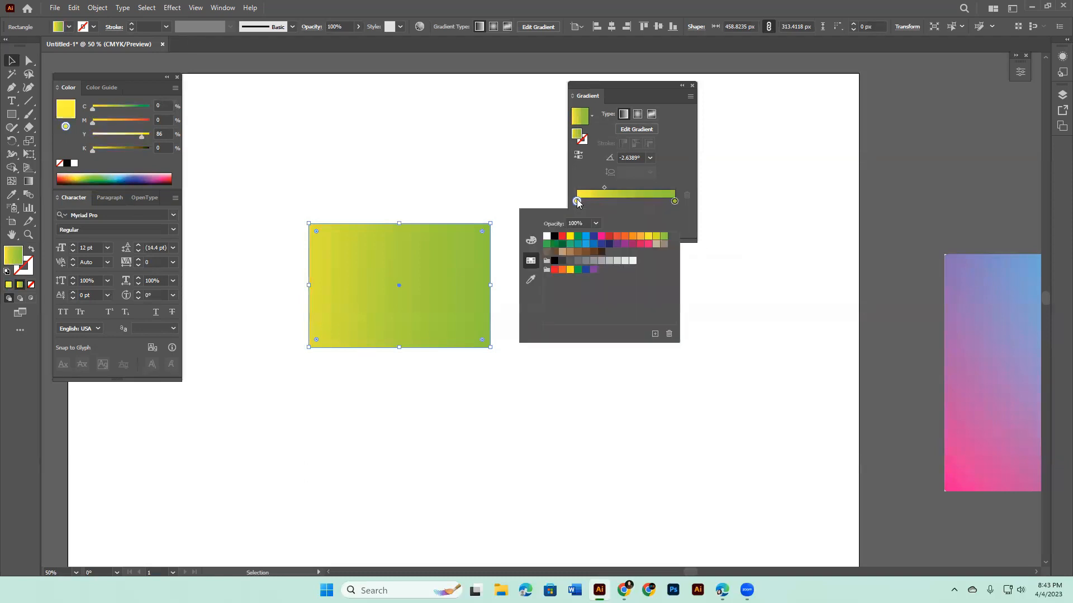
{"action": "left_click", "coordinate": [617, 237]}
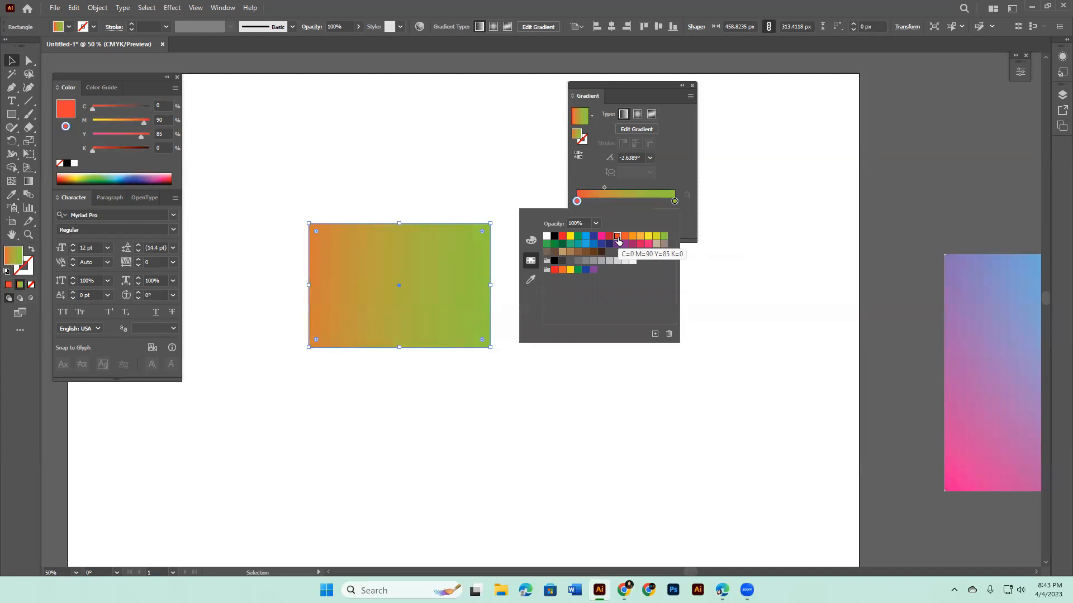
{"action": "left_click", "coordinate": [626, 238]}
{"action": "left_click", "coordinate": [648, 244]}
{"action": "left_click", "coordinate": [649, 236]}
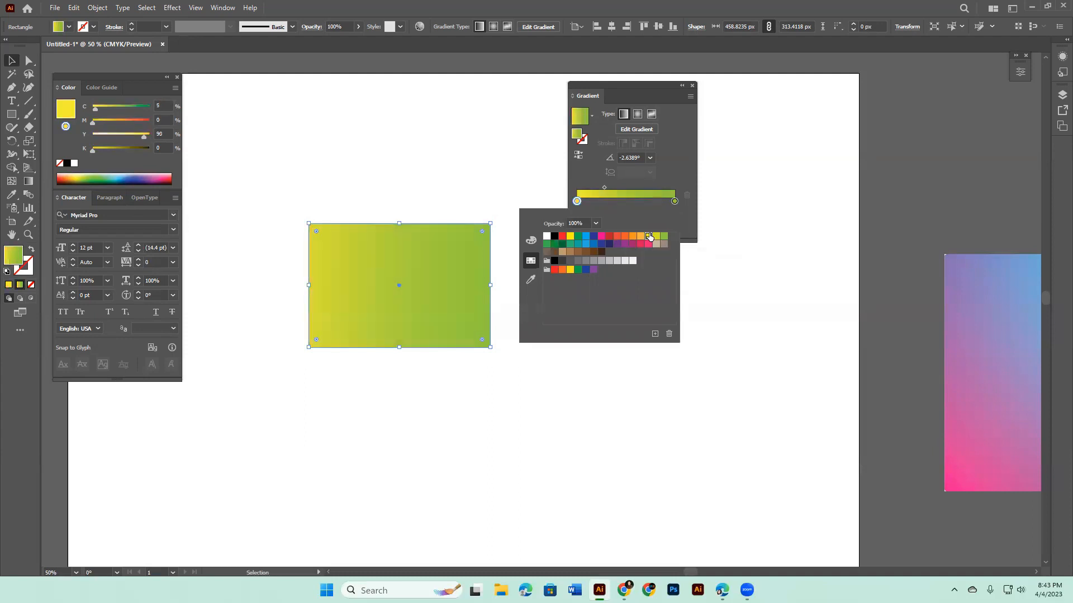
Move the midpoint between the yellow and green stops to a location of about 51%.
{"action": "left_click", "coordinate": [608, 191]}
{"action": "left_click_drag", "start_coordinate": [604, 188], "coordinate": [625, 186]}
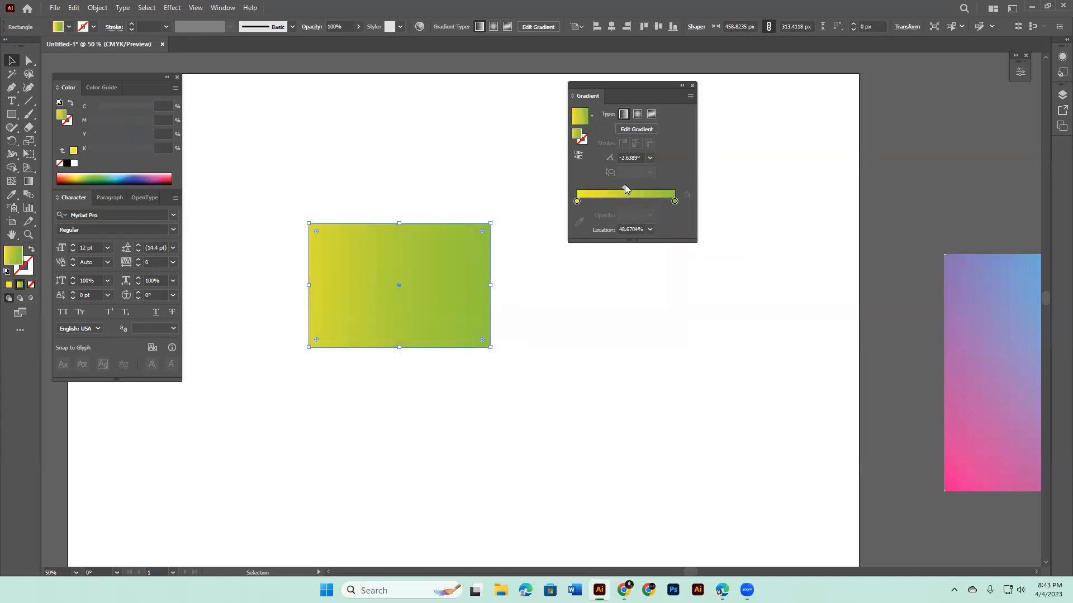
{"action": "left_click_drag", "start_coordinate": [624, 186], "coordinate": [626, 191]}
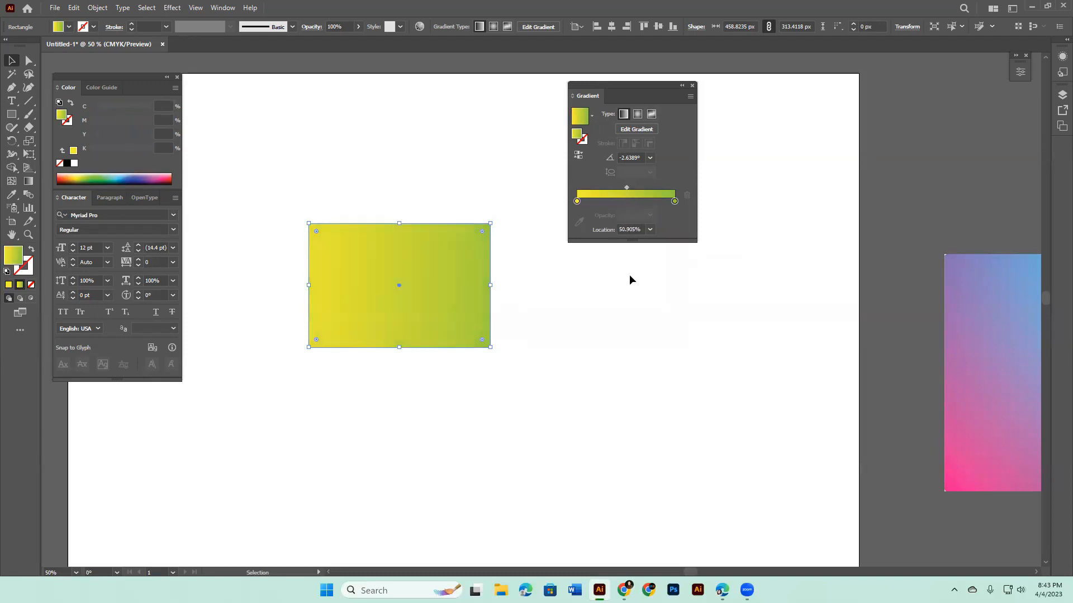
Recolor the gradient's right stop orange-red (C=0 M=90 Y=85 K=0) and its left stop yellow (C=0 M=0 Y=100 K=0).
{"action": "left_click", "coordinate": [675, 200]}
{"action": "double_click", "coordinate": [675, 200]}
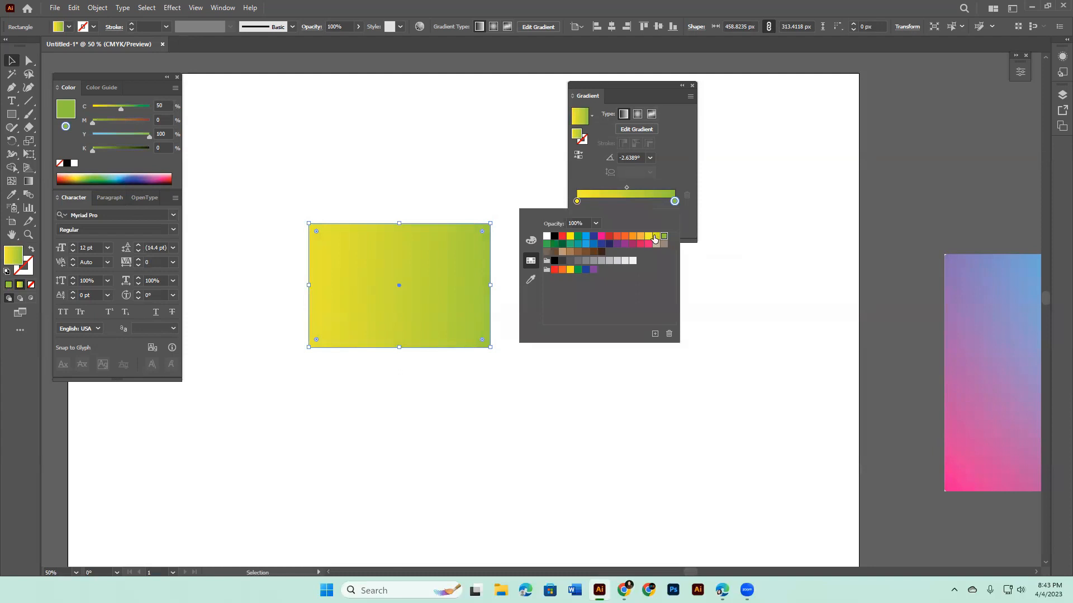
{"action": "left_click", "coordinate": [617, 237]}
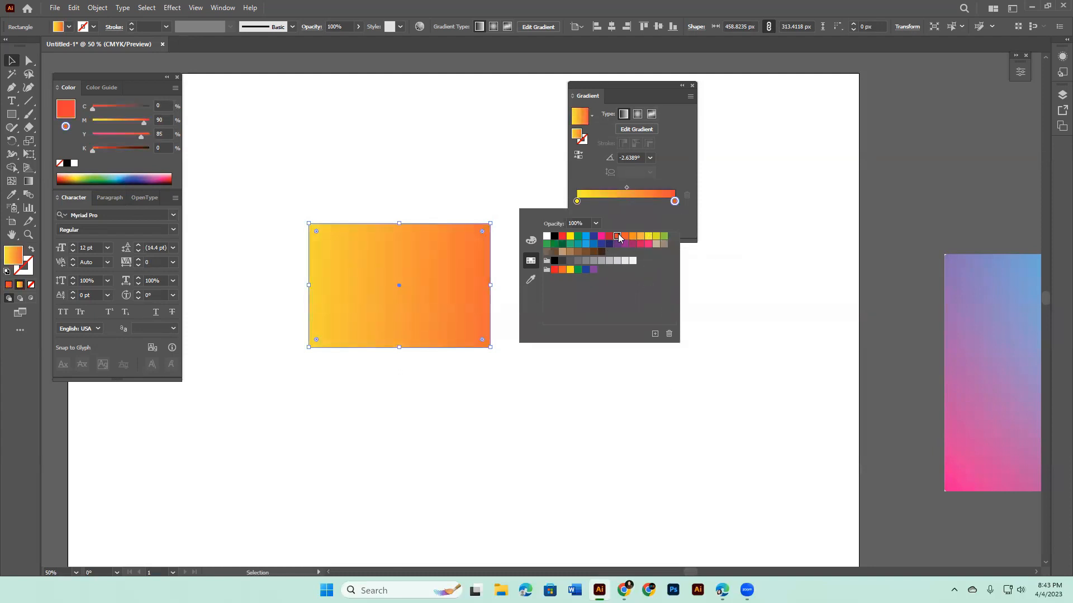
{"action": "left_click", "coordinate": [578, 205]}
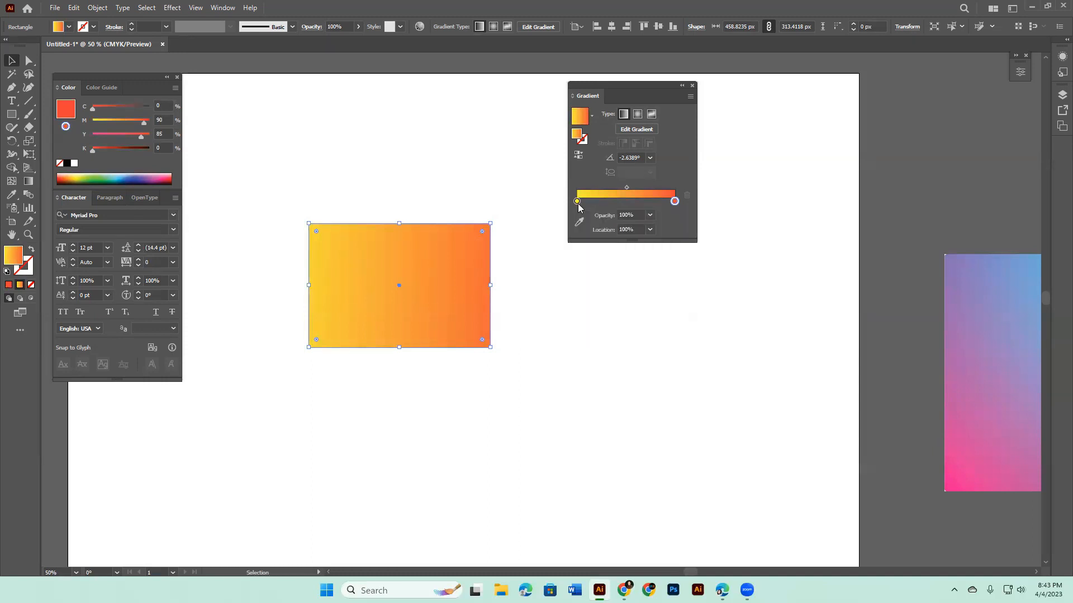
{"action": "double_click", "coordinate": [577, 202]}
{"action": "left_click", "coordinate": [569, 237]}
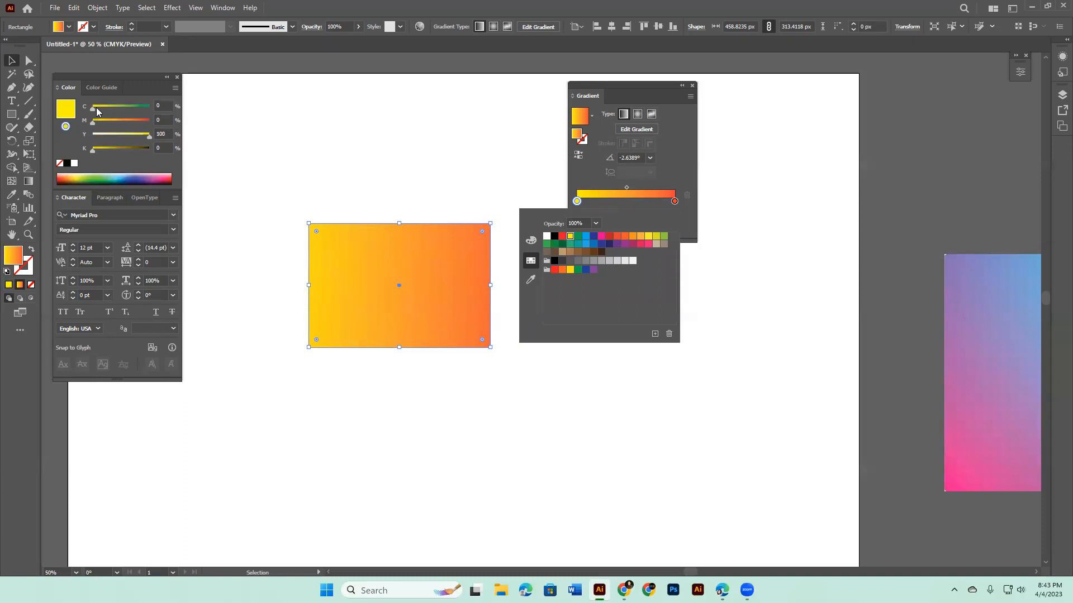
Enlarge the yellow-to-orange rectangle to about 733 × 500 px.
{"action": "left_click", "coordinate": [17, 59]}
{"action": "left_click_drag", "start_coordinate": [439, 291], "coordinate": [462, 282]}
{"action": "key", "text": "space"}
{"action": "left_click_drag", "start_coordinate": [595, 417], "coordinate": [581, 387]}
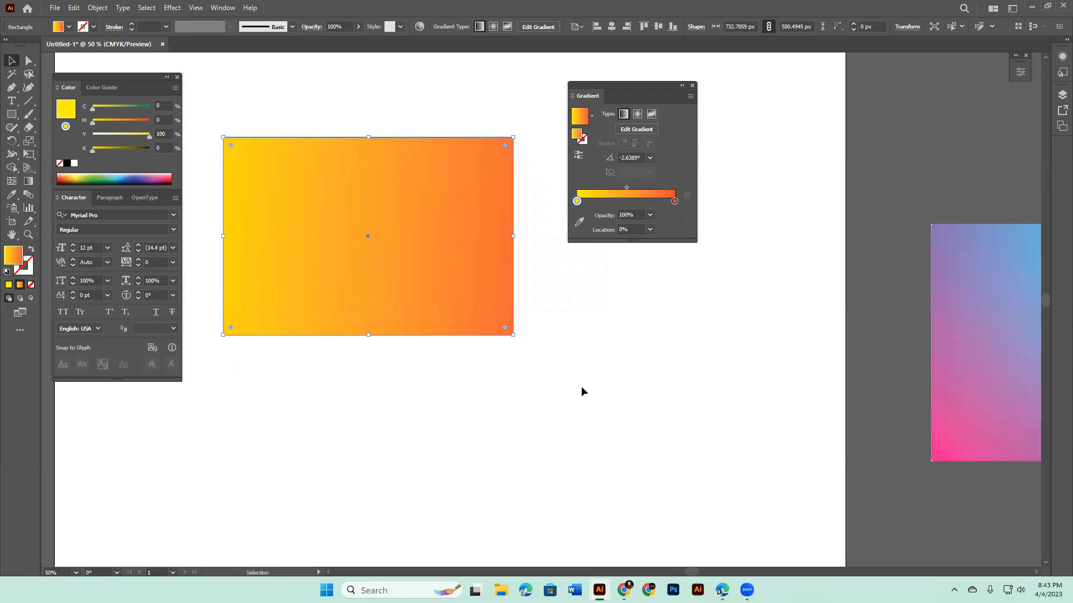
{"action": "left_click", "coordinate": [9, 115]}
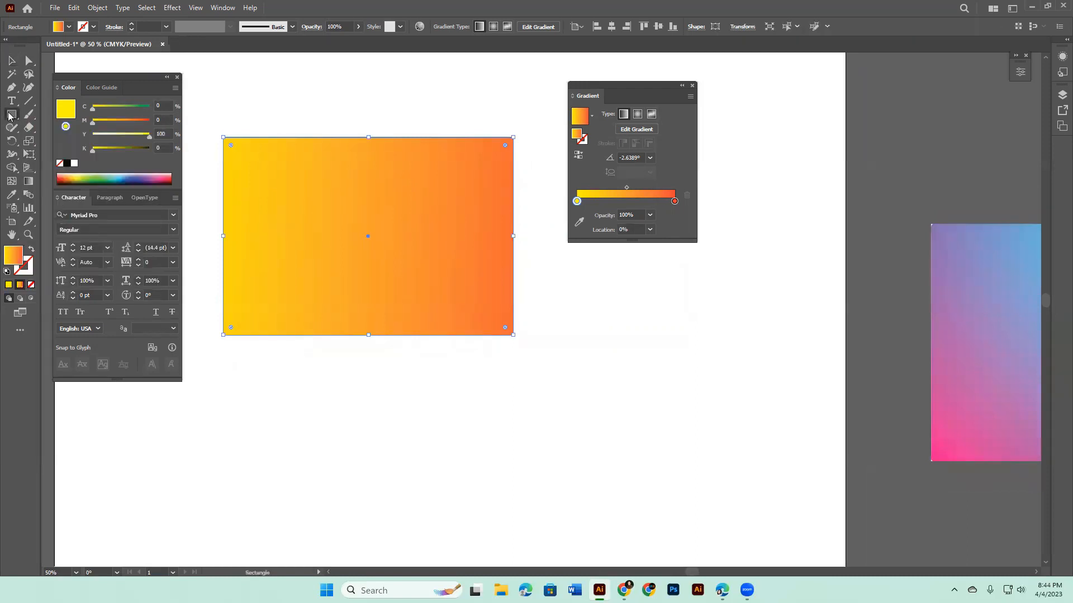
{"action": "right_click", "coordinate": [10, 115]}
{"action": "left_click", "coordinate": [58, 118]}
{"action": "left_click_drag", "start_coordinate": [335, 381], "coordinate": [578, 530]}
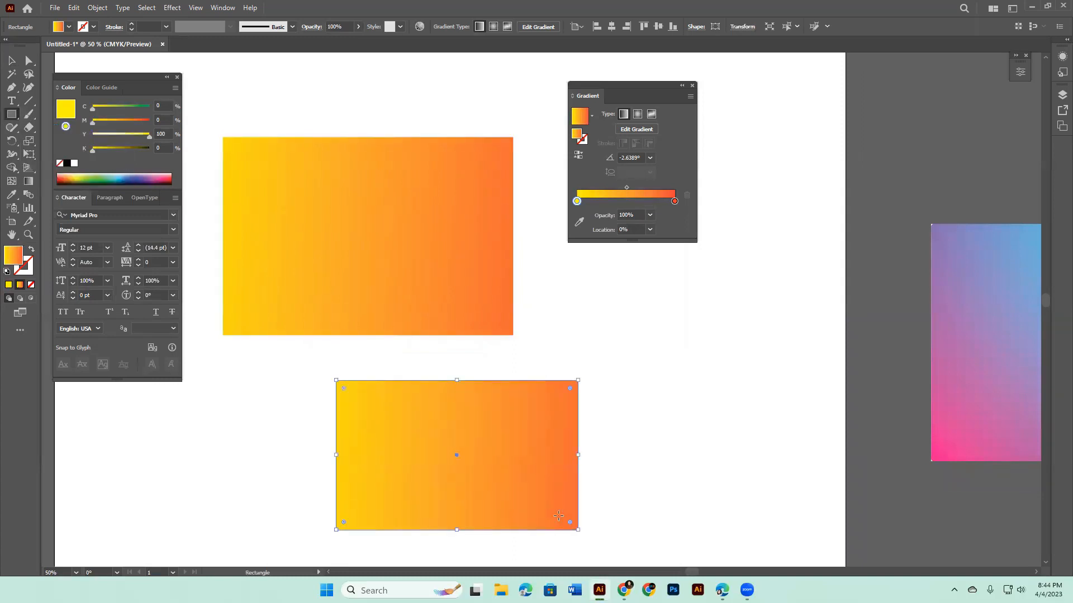
{"action": "key", "text": "Delete"}
Duplicate the gradient rectangle to its lower right and scale the copy to about 710 × 485 px.
{"action": "left_click", "coordinate": [11, 62]}
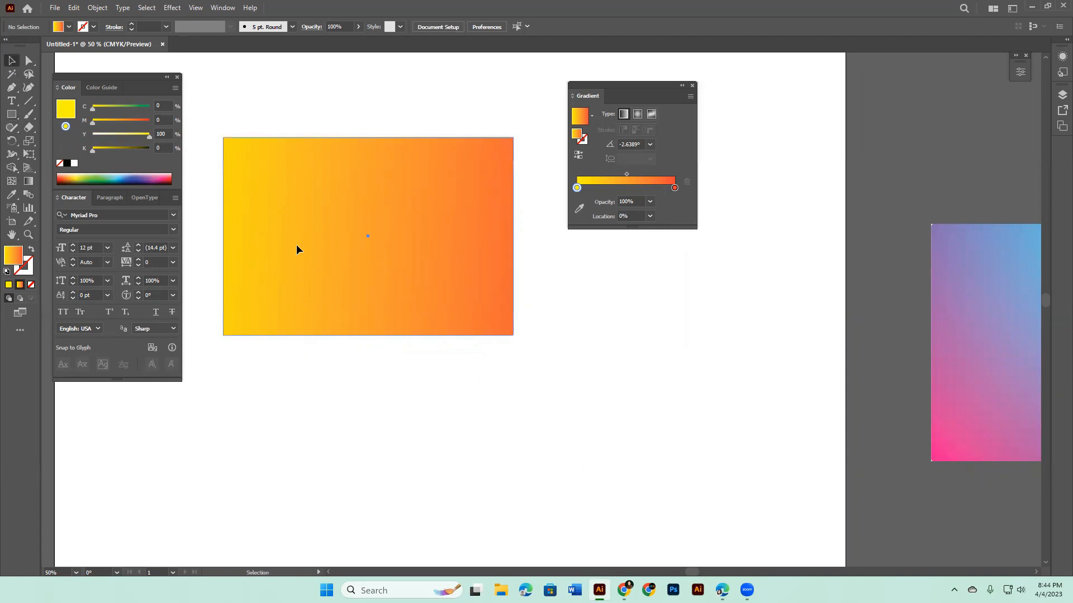
{"action": "left_click", "coordinate": [328, 233]}
{"action": "left_click_drag", "start_coordinate": [328, 232], "coordinate": [604, 424]}
{"action": "mouse_move", "coordinate": [787, 427]}
{"action": "left_mouse_down"}
{"action": "mouse_move", "coordinate": [757, 431]}
{"action": "mouse_move", "coordinate": [716, 414]}
{"action": "mouse_move", "coordinate": [782, 429]}
{"action": "left_mouse_up"}
{"action": "left_click_drag", "start_coordinate": [691, 434], "coordinate": [724, 429]}
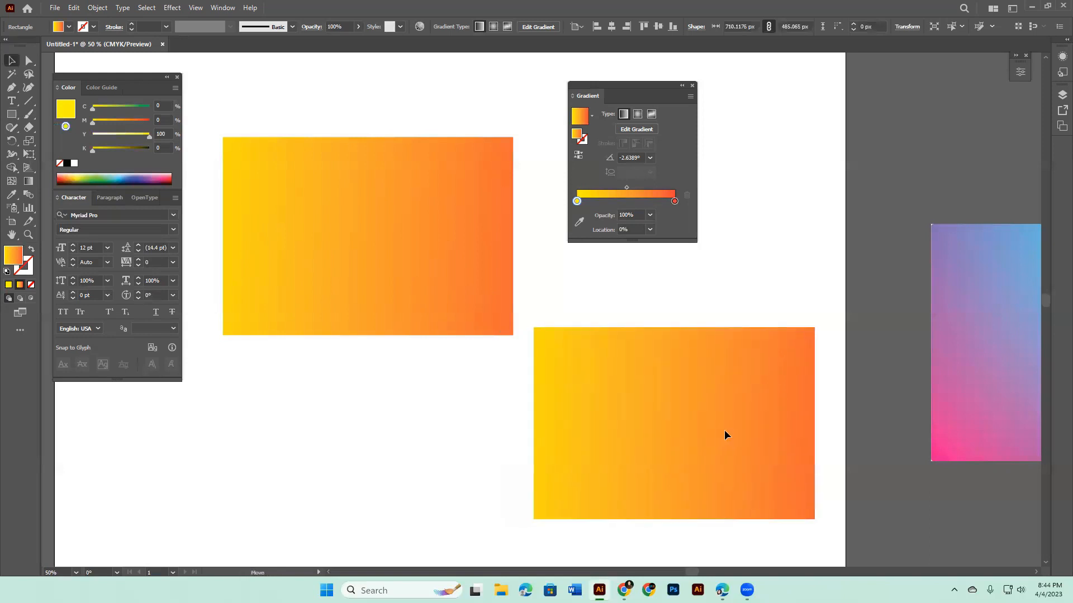
Swap the copied rectangle's fill and stroke and set its stroke weight to 15 pt.
{"action": "left_click", "coordinate": [31, 250]}
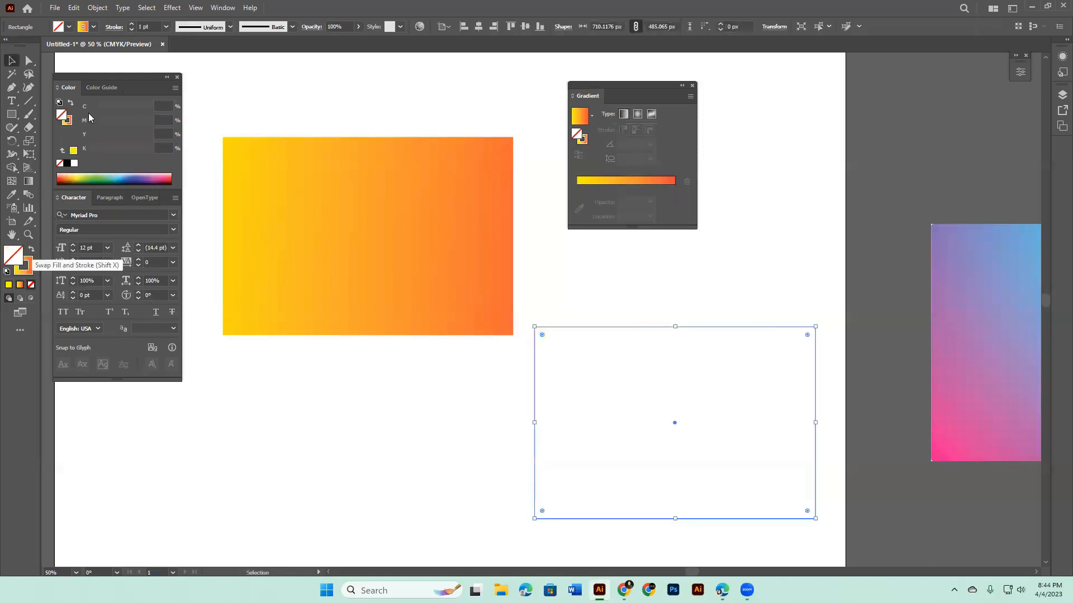
{"action": "left_click", "coordinate": [132, 25]}
{"action": "left_click", "coordinate": [132, 25]}
{"action": "left_click", "coordinate": [132, 25]}
{"action": "left_click", "coordinate": [133, 25]}
{"action": "left_click", "coordinate": [132, 25]}
{"action": "left_click", "coordinate": [132, 25]}
{"action": "left_click", "coordinate": [132, 25]}
{"action": "left_click", "coordinate": [132, 25]}
{"action": "left_click", "coordinate": [132, 26]}
{"action": "left_click", "coordinate": [133, 25]}
{"action": "left_click", "coordinate": [132, 25]}
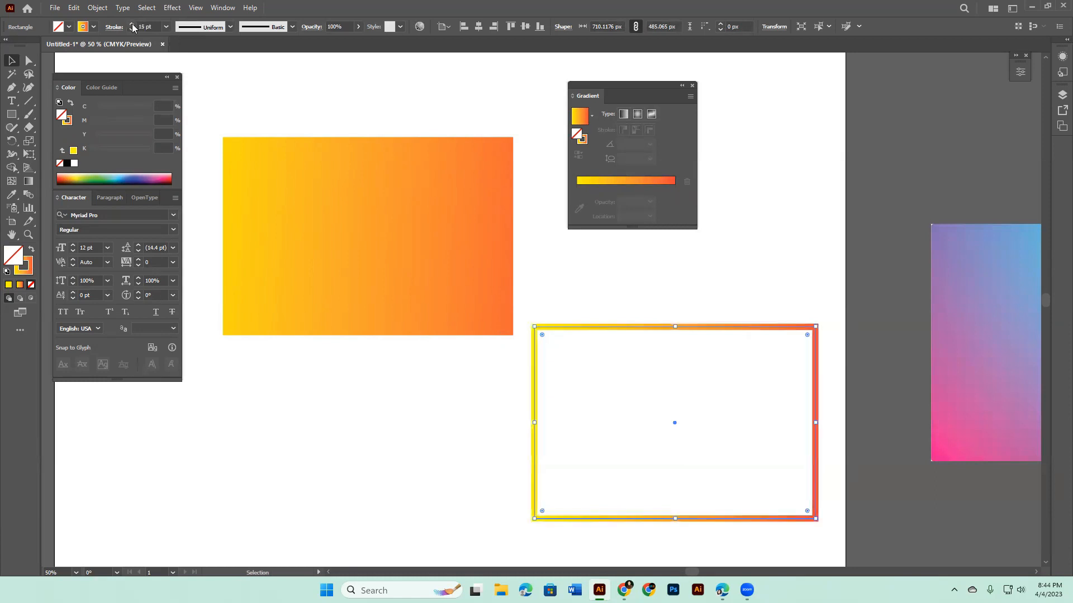
Change the outlined rectangle's stroke color from the gradient to solid black and deselect it.
{"action": "left_click", "coordinate": [93, 27]}
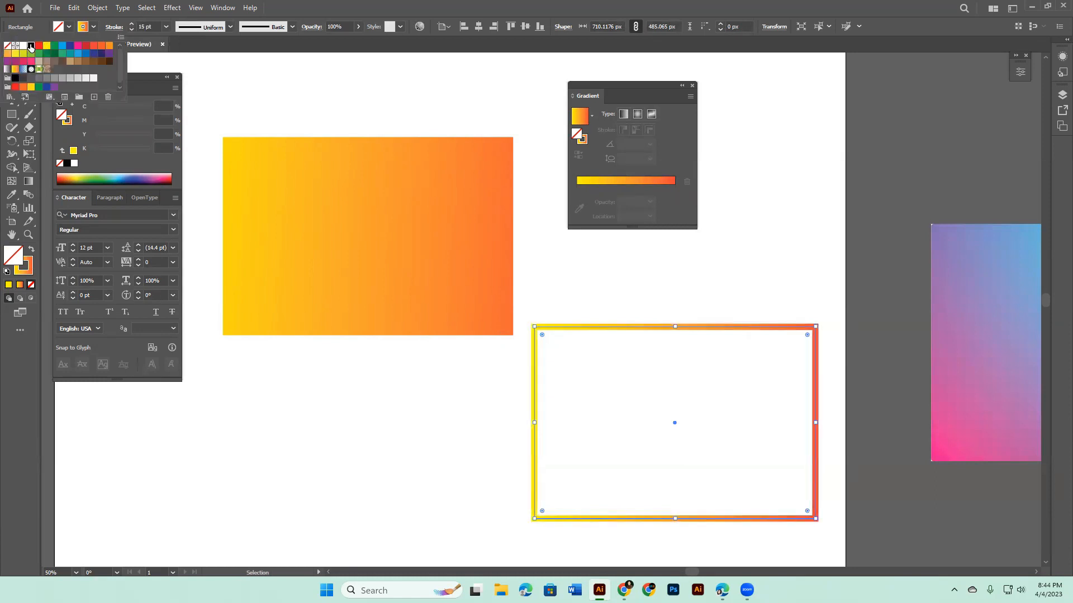
{"action": "left_click", "coordinate": [31, 46]}
{"action": "left_click", "coordinate": [408, 444]}
Delete the black frame's lower right anchor point, leaving only its top and left sides.
{"action": "key", "text": "space"}
{"action": "left_click_drag", "start_coordinate": [451, 380], "coordinate": [403, 304]}
{"action": "key", "text": "a"}
{"action": "left_click_drag", "start_coordinate": [785, 480], "coordinate": [716, 384]}
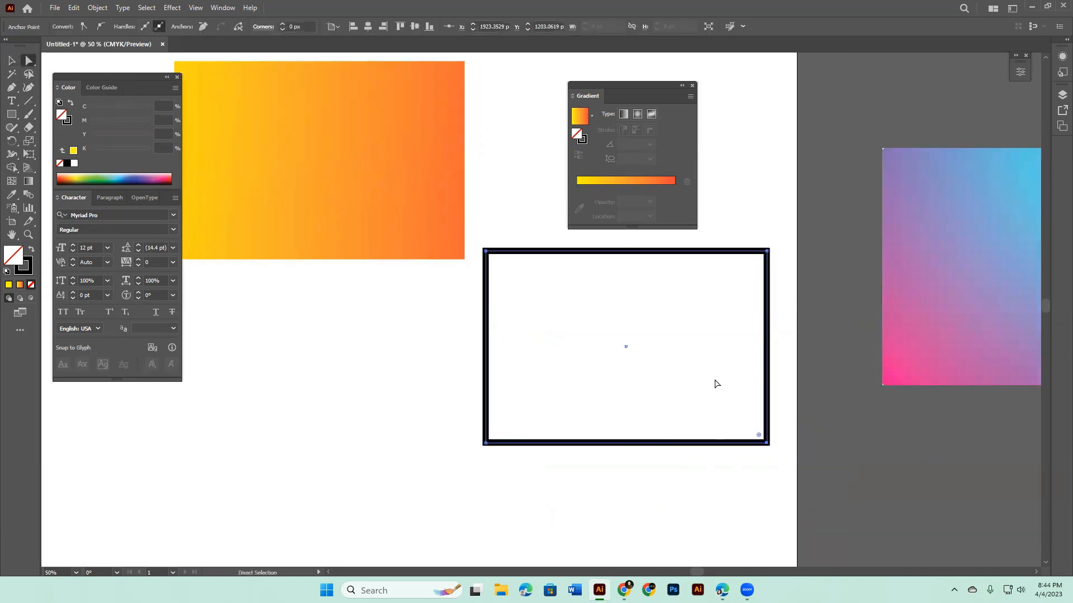
{"action": "key", "text": "Delete"}
{"action": "left_click", "coordinate": [12, 60]}
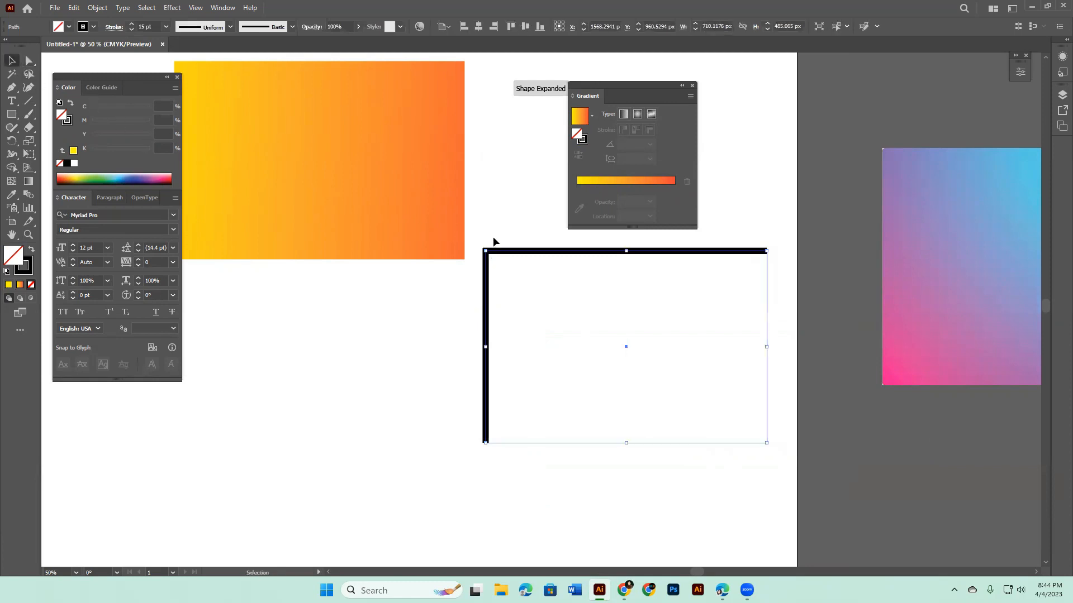
Complete the frame with a rotated copy of the black corner path along its bottom and right sides.
{"action": "key", "text": "a"}
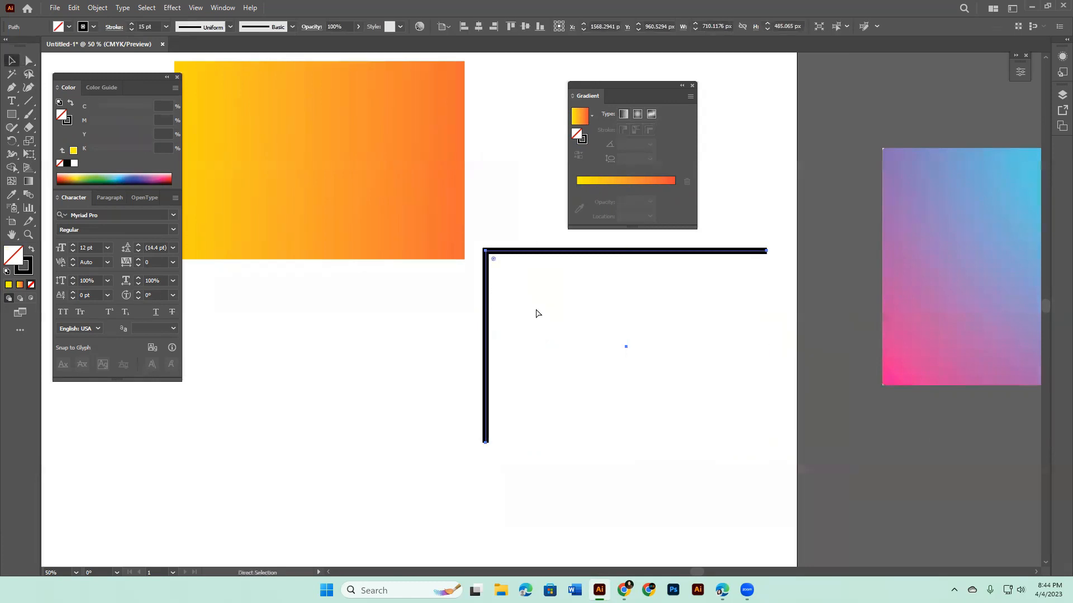
{"action": "key", "text": "v"}
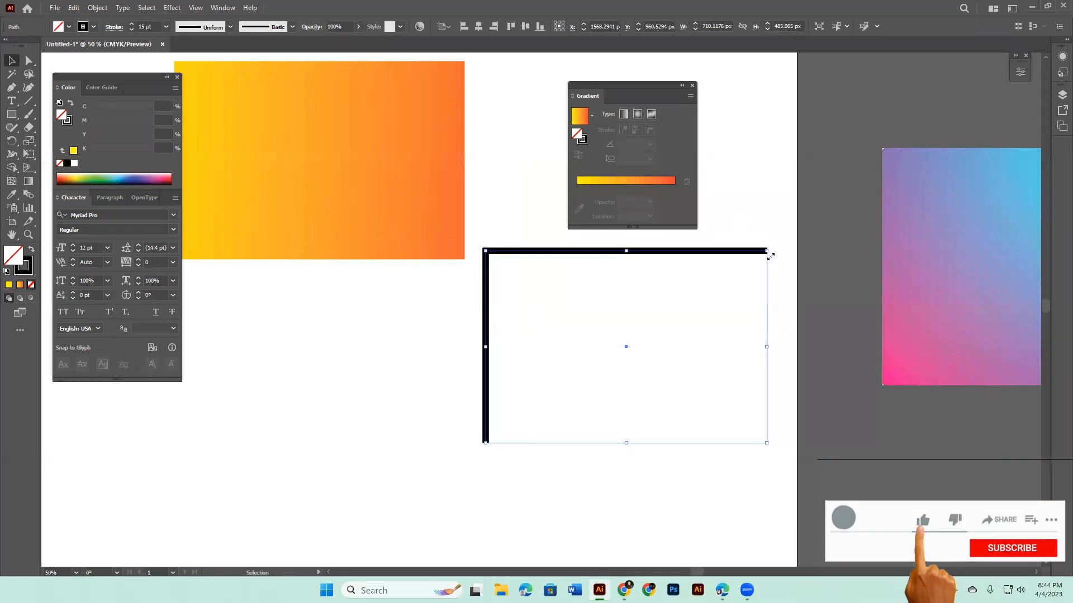
{"action": "left_click_drag", "start_coordinate": [769, 445], "coordinate": [352, 204]}
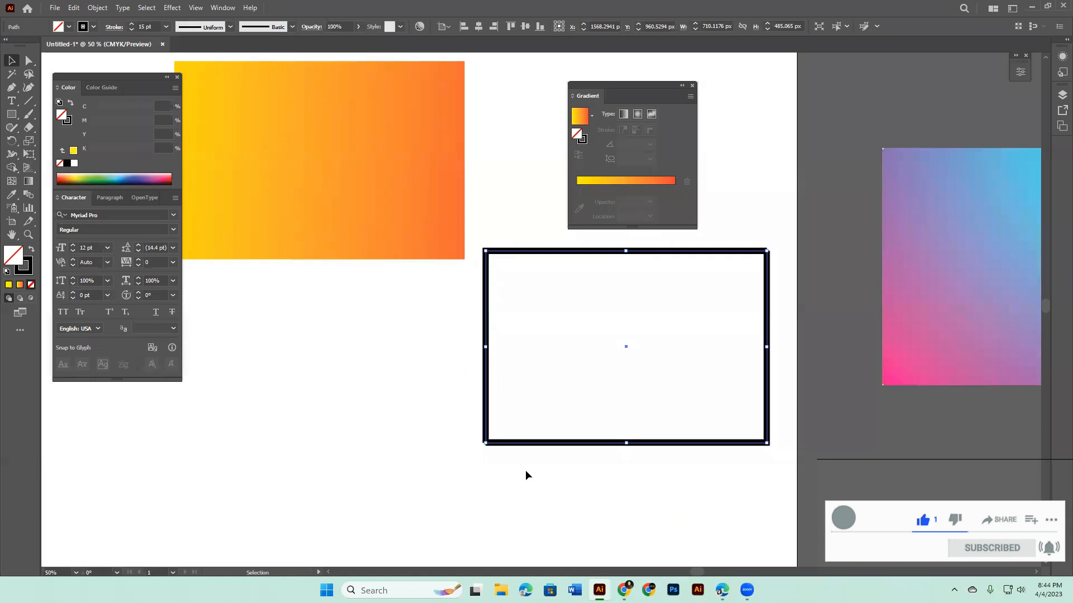
{"action": "left_click", "coordinate": [670, 485]}
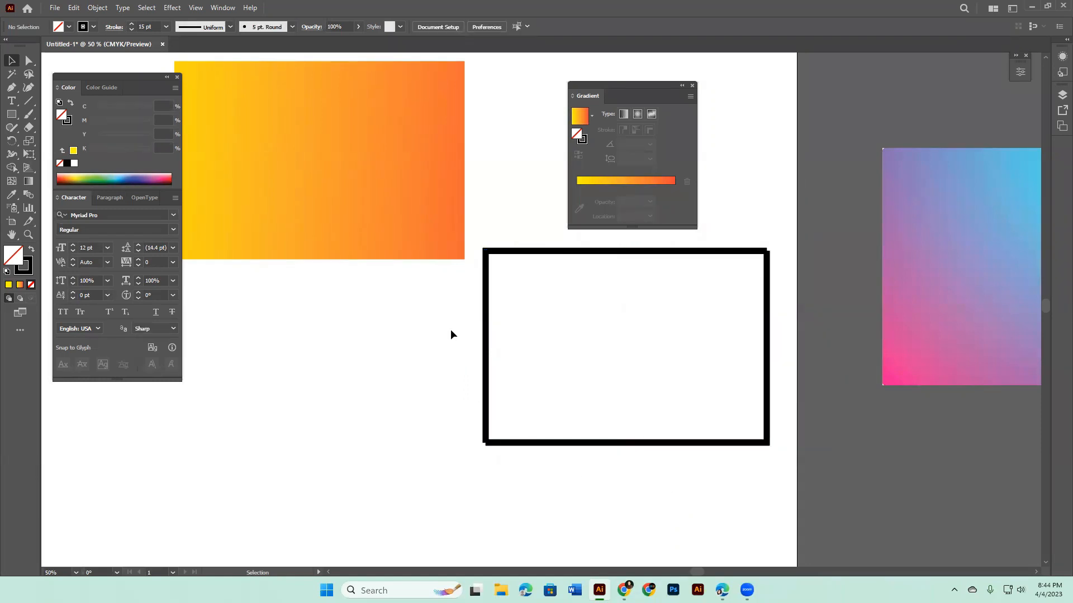
Open the Swatches panel and color the stroke of the frame's top and left path yellow.
{"action": "left_click", "coordinate": [484, 316]}
{"action": "double_click", "coordinate": [26, 268]}
{"action": "left_click", "coordinate": [889, 344]}
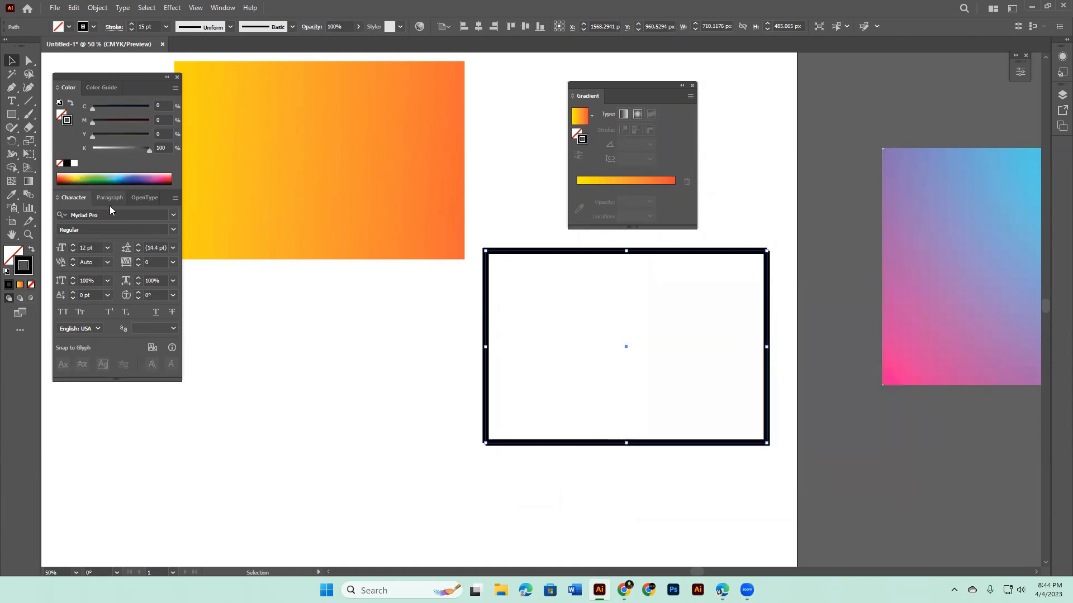
{"action": "left_click", "coordinate": [221, 7]}
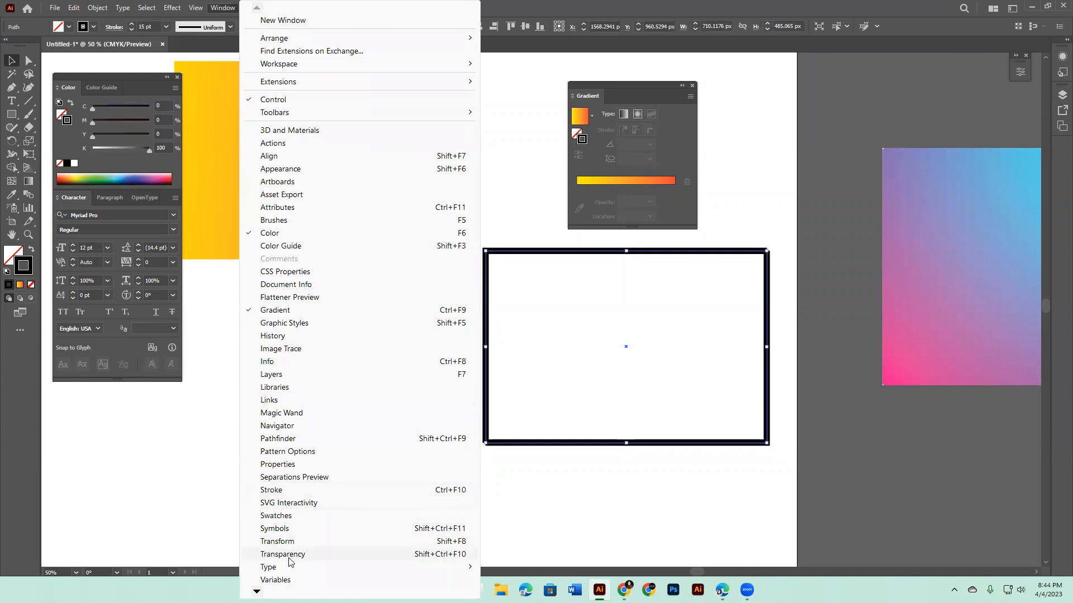
{"action": "left_click", "coordinate": [278, 516]}
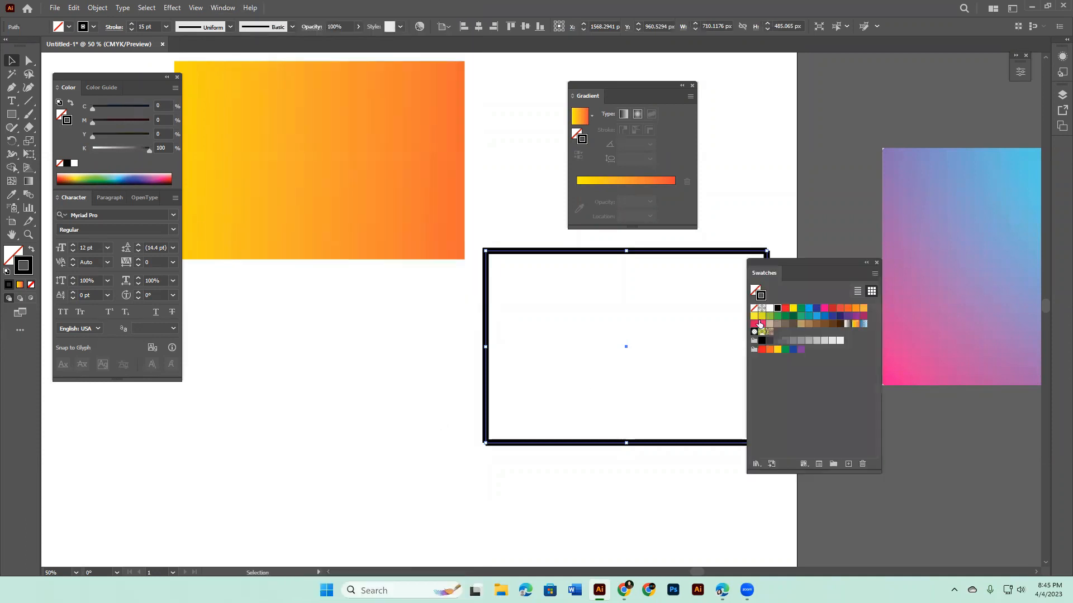
{"action": "left_click_drag", "start_coordinate": [837, 197], "coordinate": [851, 89]}
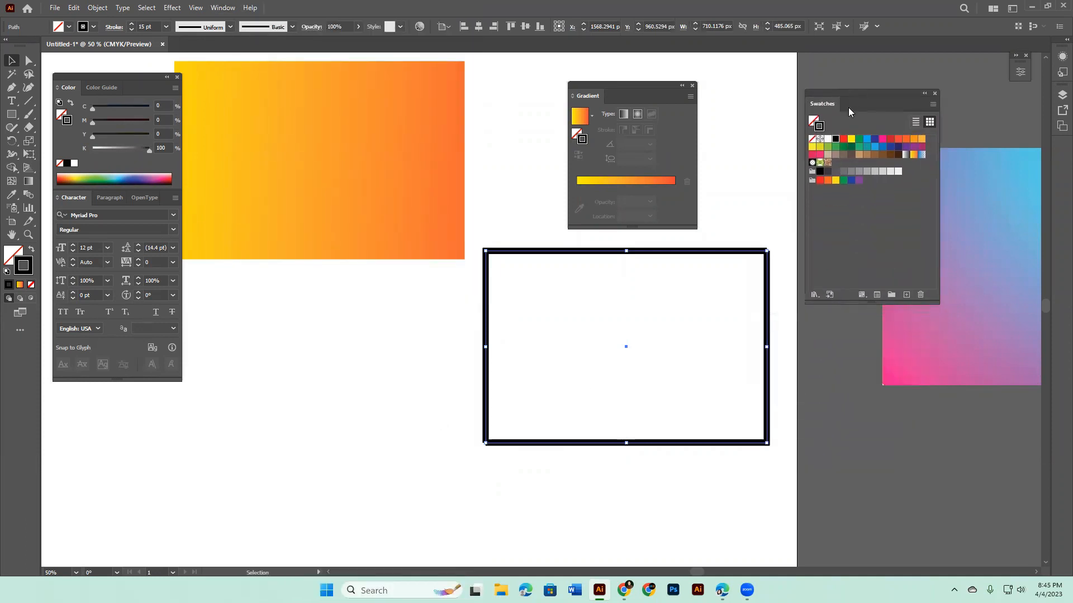
{"action": "left_click", "coordinate": [851, 139]}
Color the stroke of the frame's bottom and right path orange-red (C=0 M=90 Y=85 K=0).
{"action": "left_click_drag", "start_coordinate": [709, 491], "coordinate": [675, 357]}
{"action": "left_click", "coordinate": [897, 140]}
{"action": "left_click", "coordinate": [796, 481]}
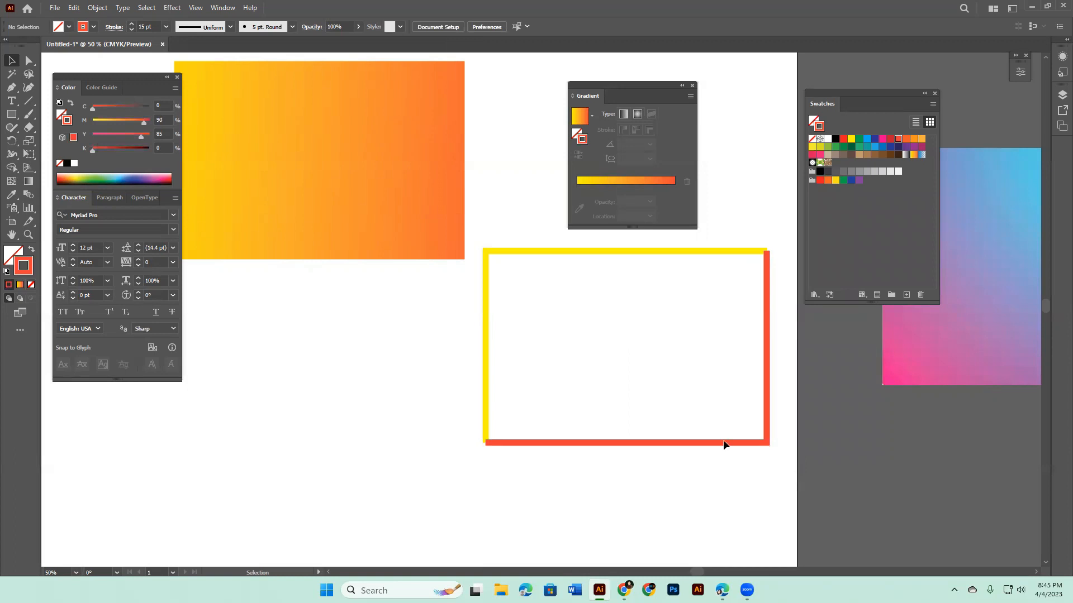
Group the frame's yellow and orange-red paths and scale the group down to about 515 × 352 px.
{"action": "key", "text": "ctrl+minus"}
{"action": "key", "text": "ctrl+minus"}
{"action": "key", "text": "ctrl+minus"}
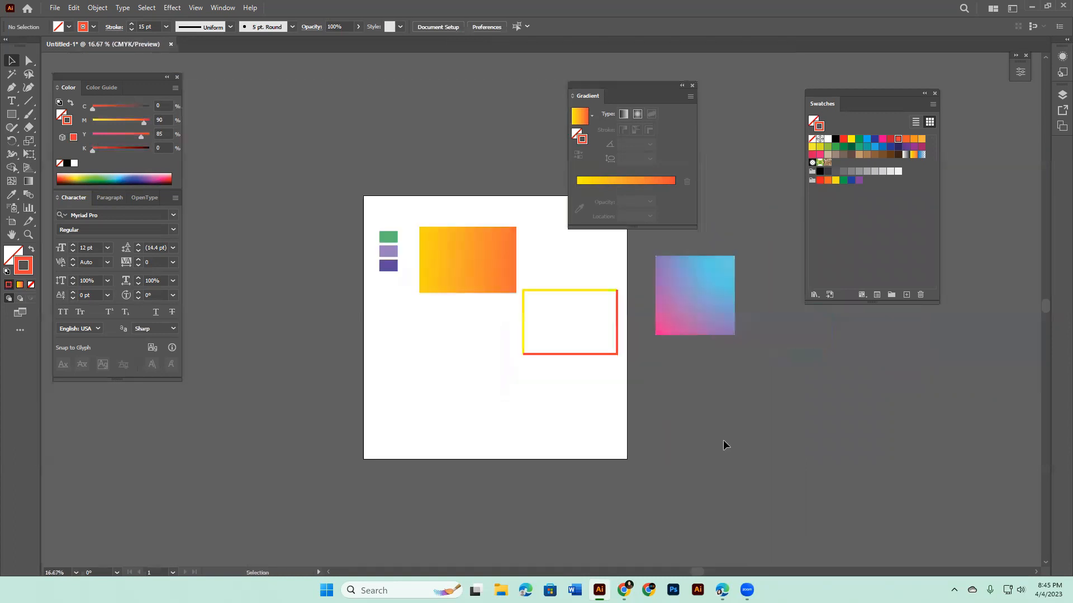
{"action": "left_click_drag", "start_coordinate": [545, 266], "coordinate": [585, 384]}
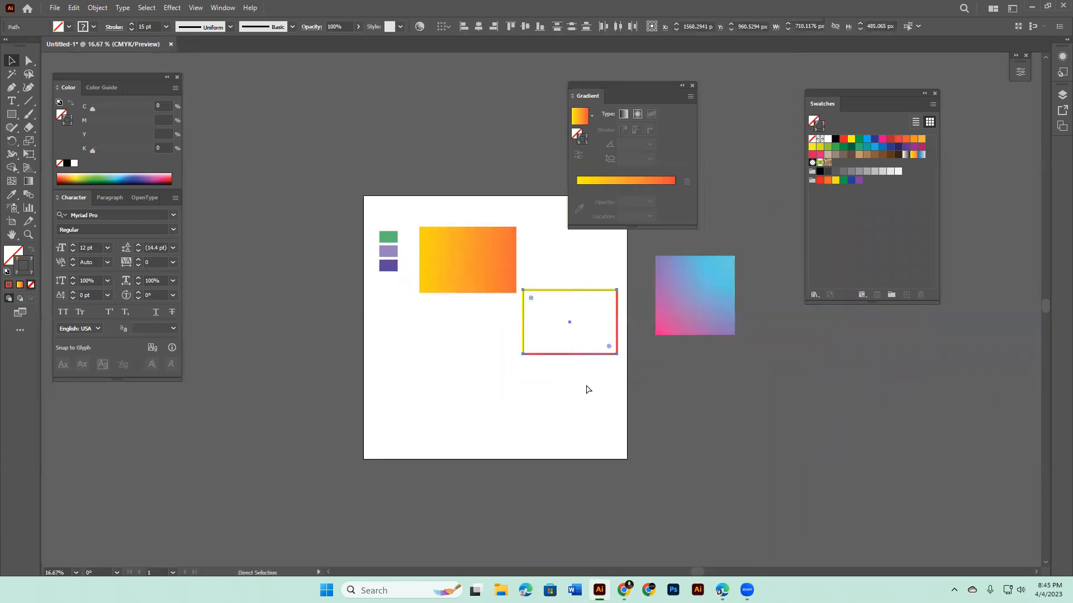
{"action": "left_click_drag", "start_coordinate": [621, 322], "coordinate": [604, 323]}
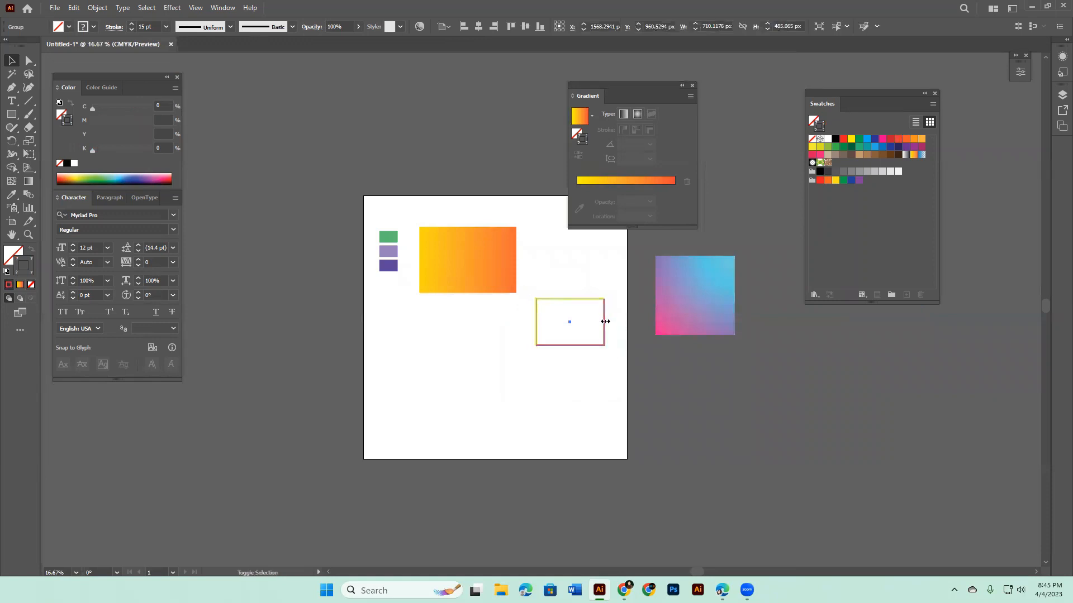
Move the two-color frame onto the yellow-orange gradient rectangle and align both objects on their vertical and horizontal centers.
{"action": "left_click_drag", "start_coordinate": [509, 303], "coordinate": [483, 278]}
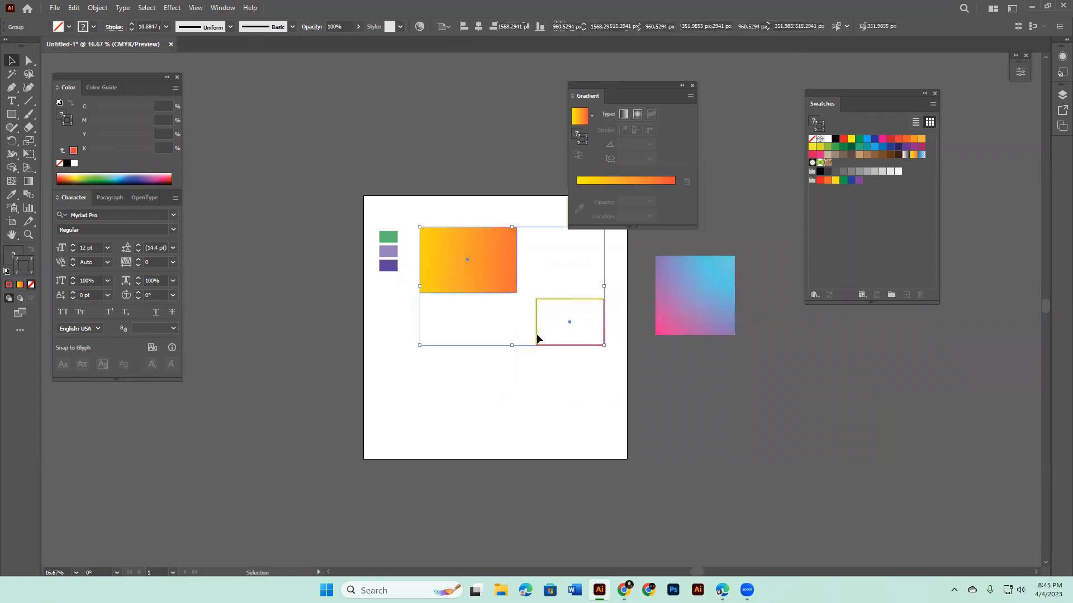
{"action": "left_click", "coordinate": [584, 390]}
{"action": "left_click_drag", "start_coordinate": [581, 345], "coordinate": [481, 280]}
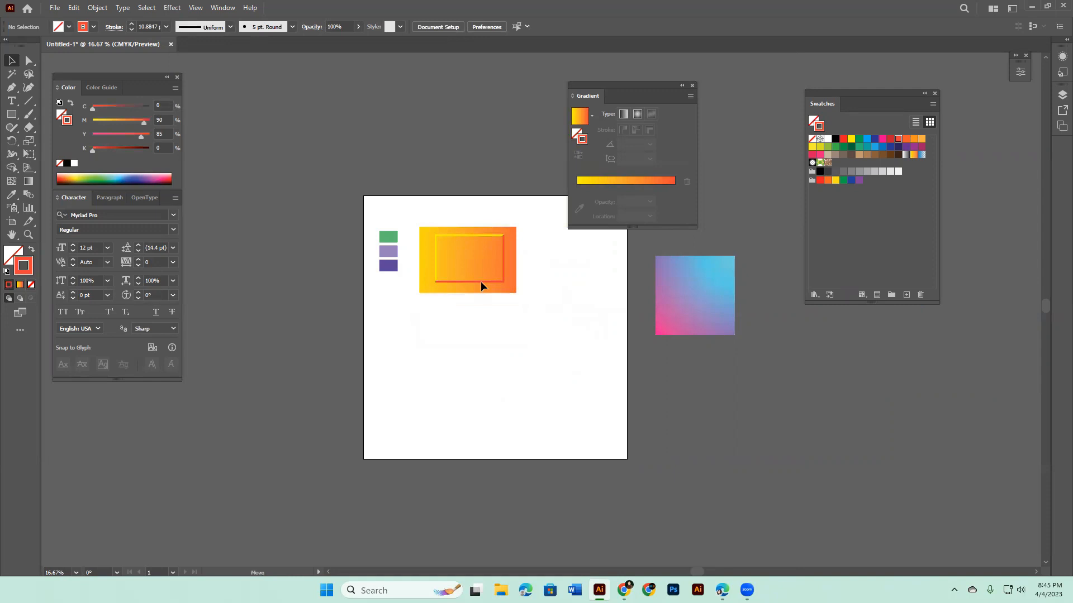
{"action": "left_click_drag", "start_coordinate": [499, 320], "coordinate": [447, 179]}
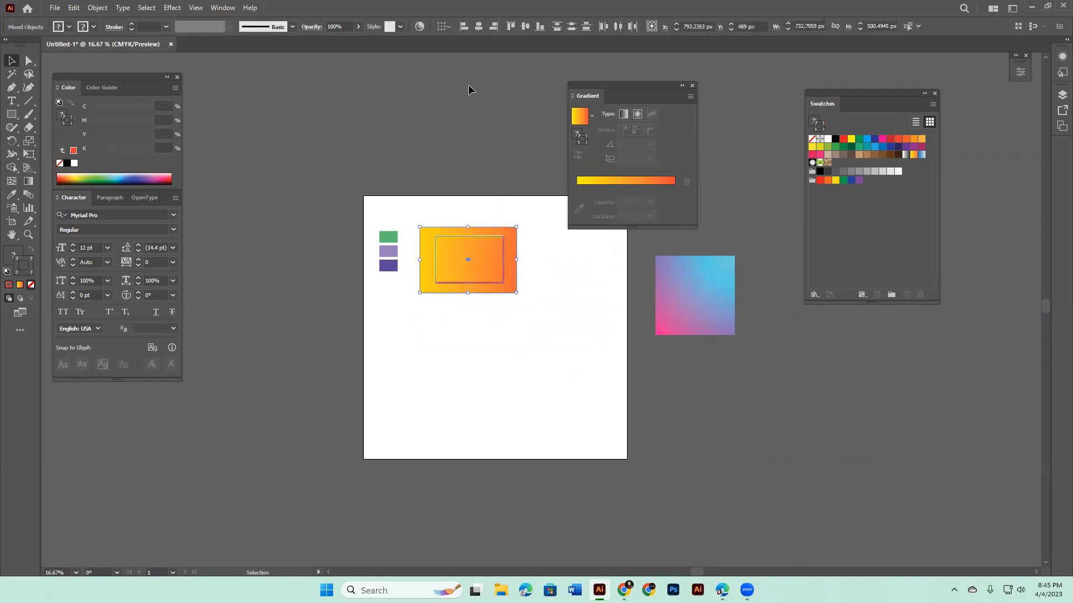
{"action": "left_click", "coordinate": [523, 25]}
{"action": "left_click", "coordinate": [479, 26]}
{"action": "left_click", "coordinate": [552, 294]}
Rotate the frame 180° inside the gradient rectangle, putting orange-red along its top and left sides and yellow along its bottom and right.
{"action": "scroll", "coordinate": [553, 297], "scroll_direction": "up", "scroll_amount": 3}
{"action": "left_click_drag", "start_coordinate": [558, 321], "coordinate": [509, 472]}
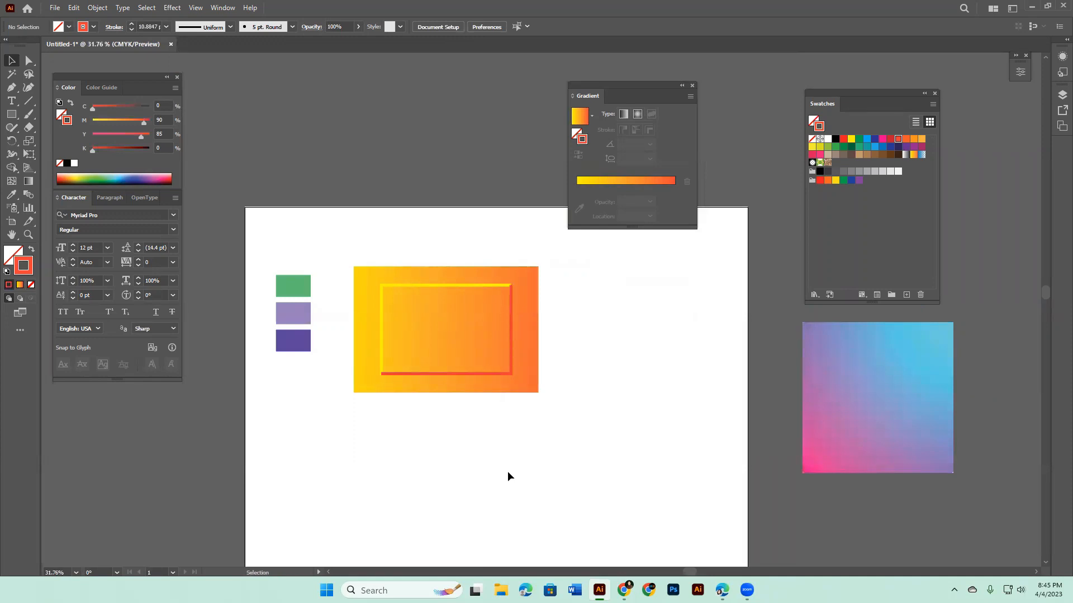
{"action": "left_click", "coordinate": [508, 374]}
{"action": "mouse_move", "coordinate": [514, 380]}
{"action": "left_mouse_down"}
{"action": "mouse_move", "coordinate": [497, 242]}
{"action": "mouse_move", "coordinate": [354, 268]}
{"action": "left_mouse_up"}
{"action": "left_click", "coordinate": [538, 461]}
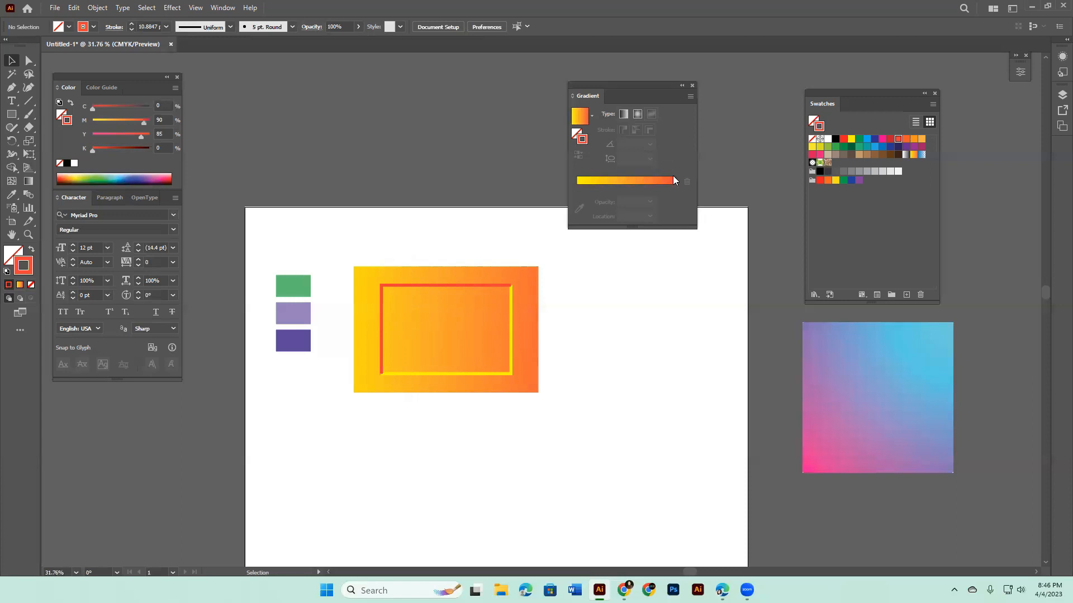
{"action": "left_click_drag", "start_coordinate": [419, 238], "coordinate": [485, 490]}
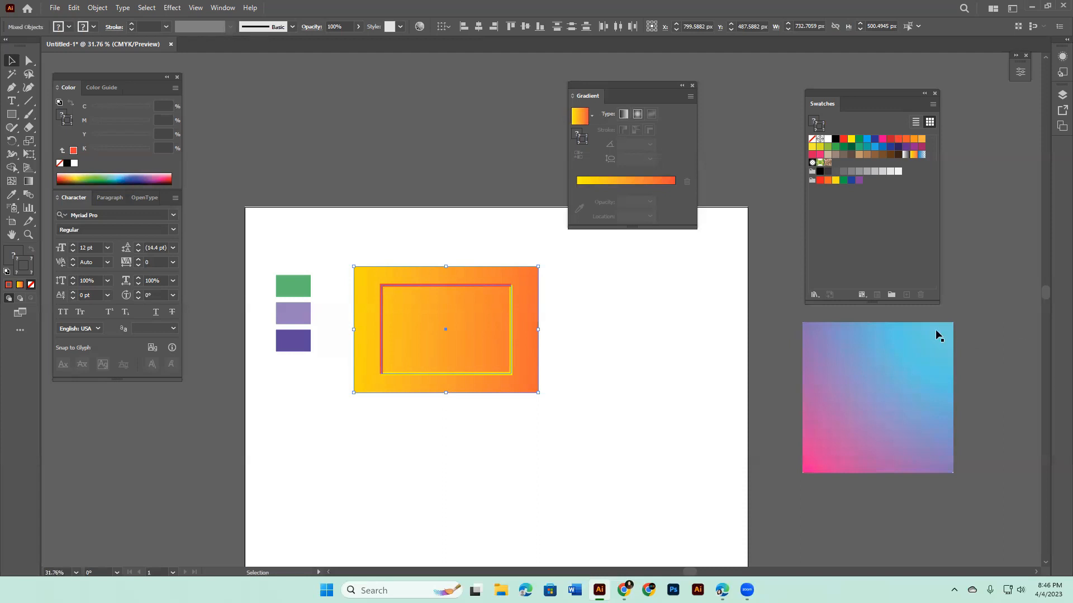
{"action": "left_click", "coordinate": [637, 434]}
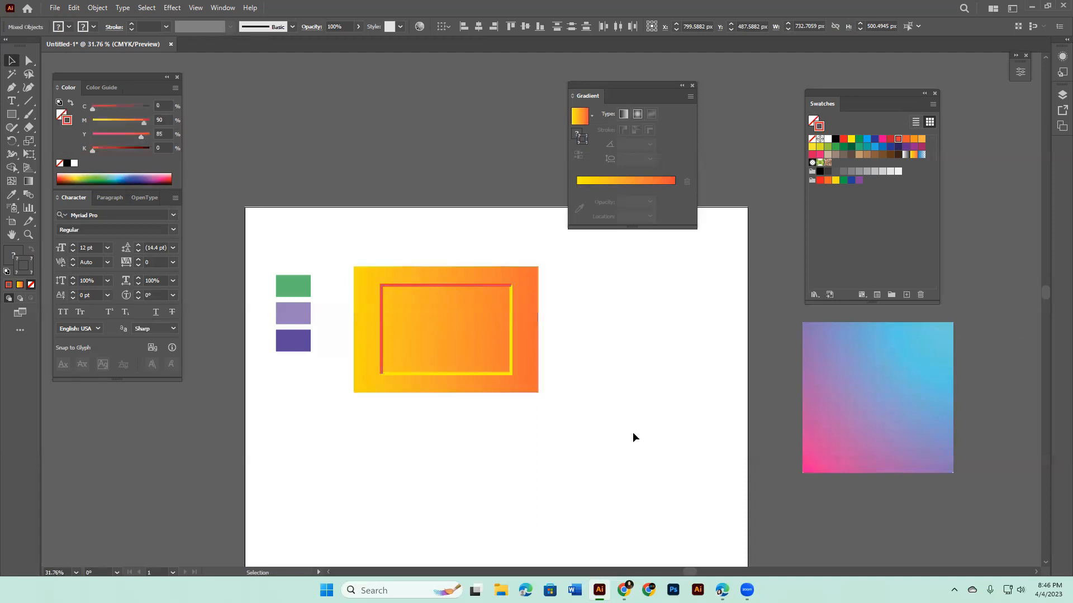
{"action": "left_click_drag", "start_coordinate": [413, 233], "coordinate": [530, 464]}
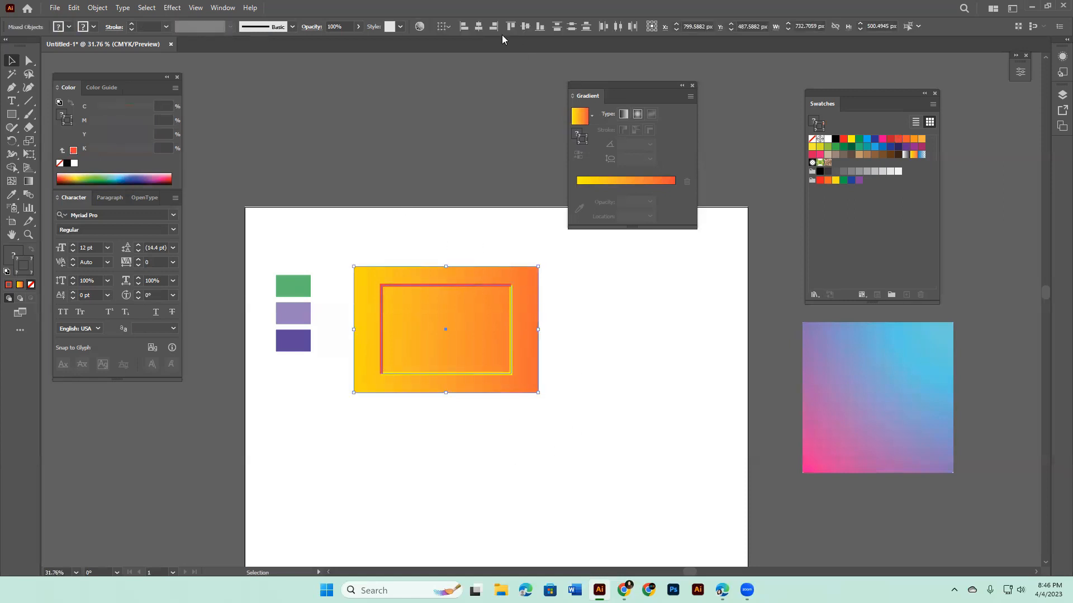
{"action": "left_click", "coordinate": [610, 349]}
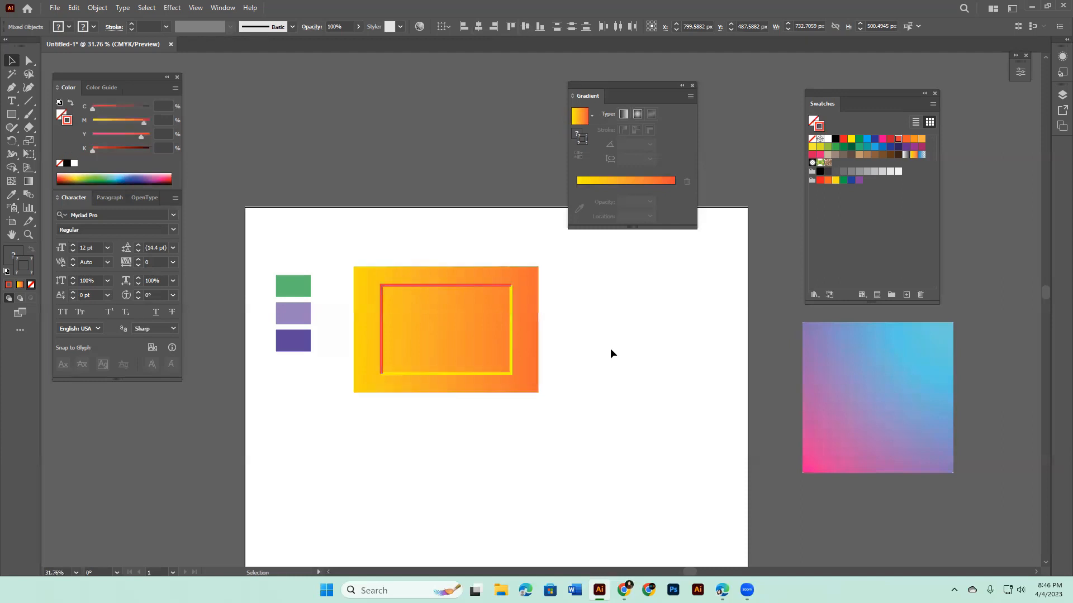